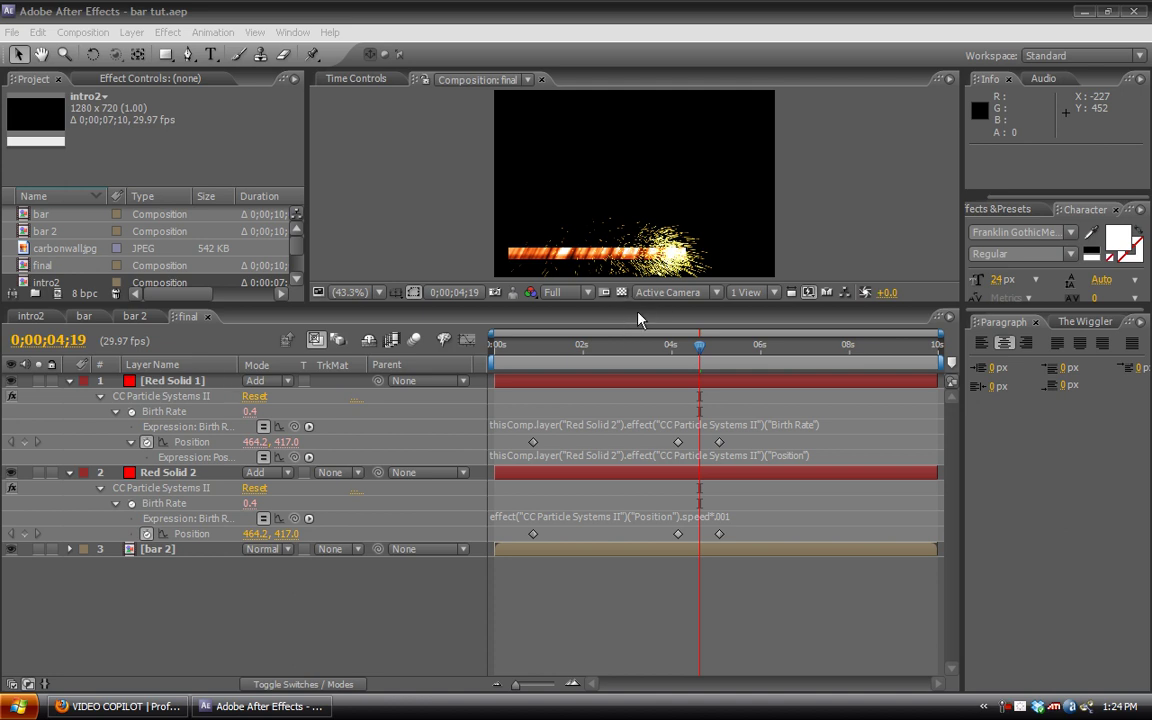
Drag the viewer–timeline divider down to enlarge the composition preview
left_click_drag(638, 318, 643, 366)
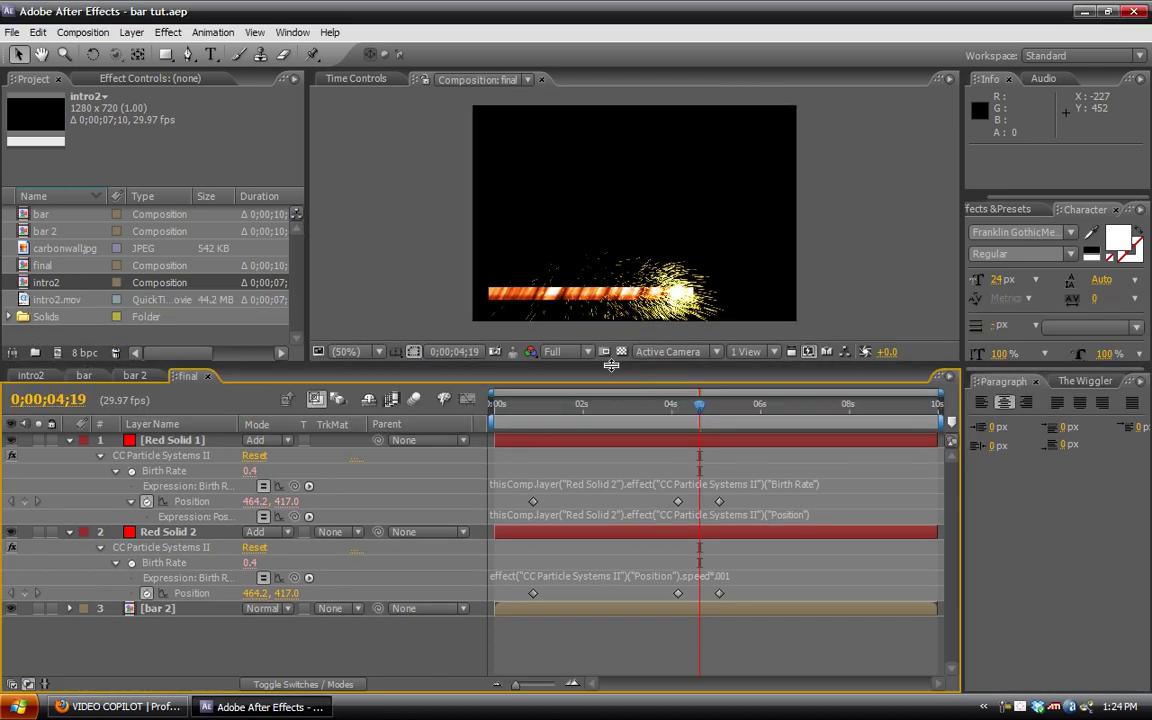
In bar 2's Curves effect, switch to the Red channel and raise its curve
left_click(158, 611)
left_click(129, 75)
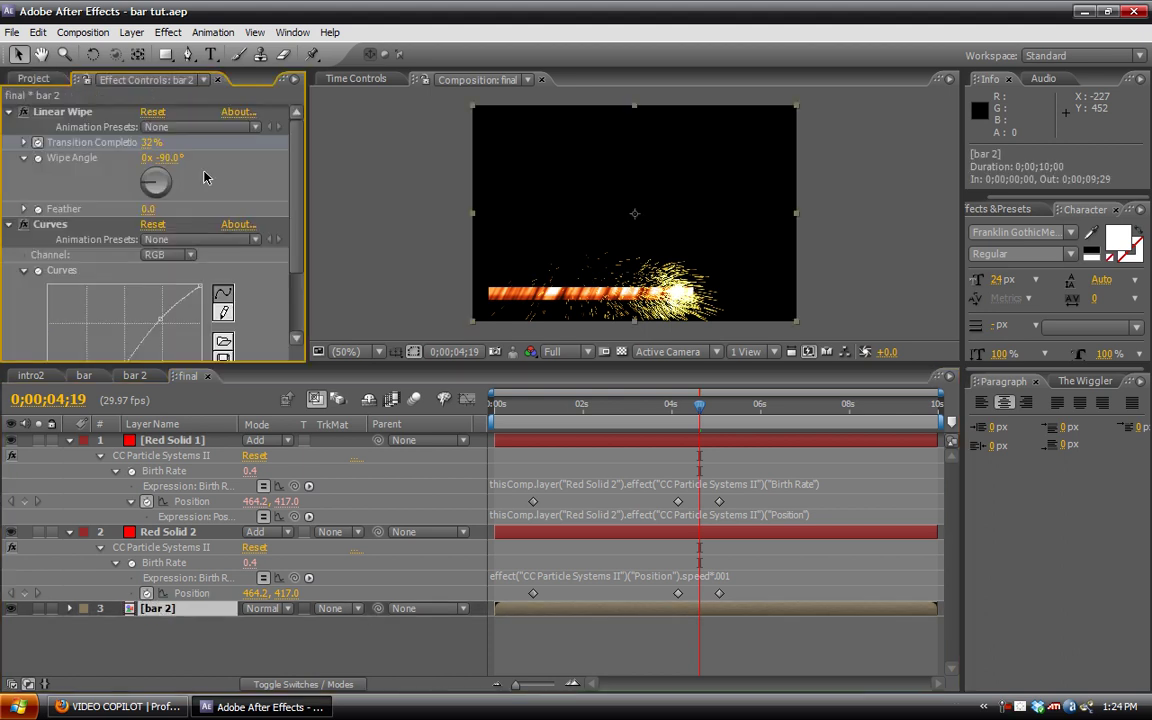
scroll(300, 228, "down", 2)
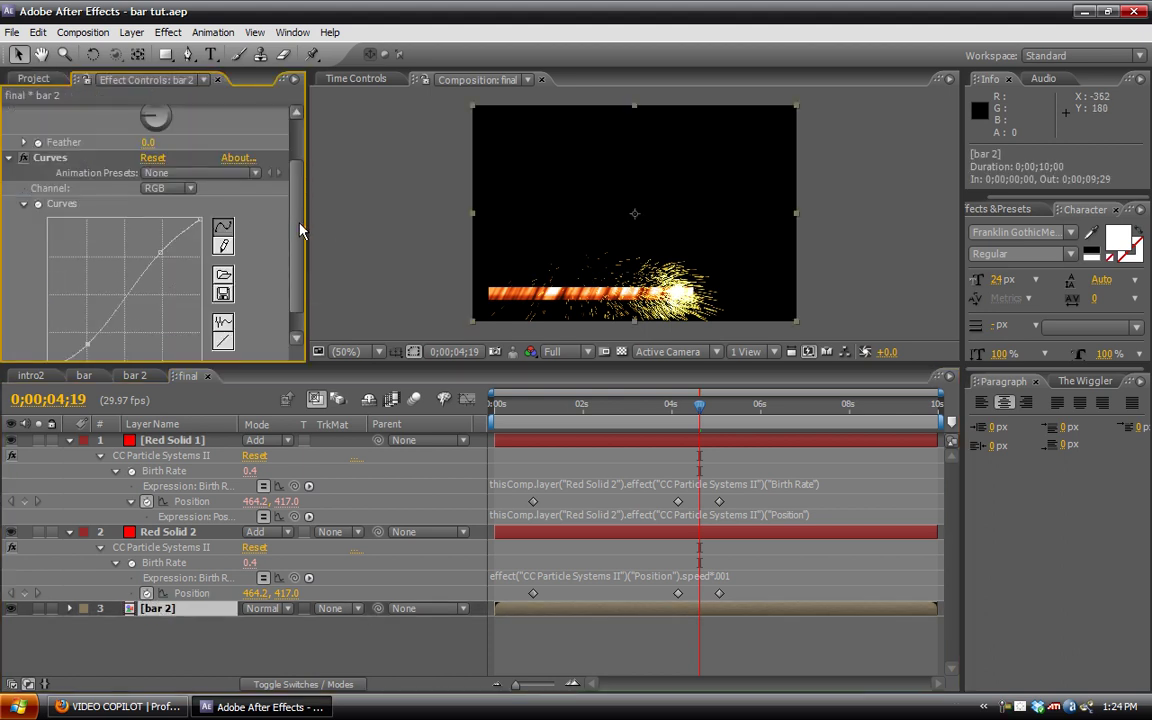
left_click(167, 189)
left_click(168, 237)
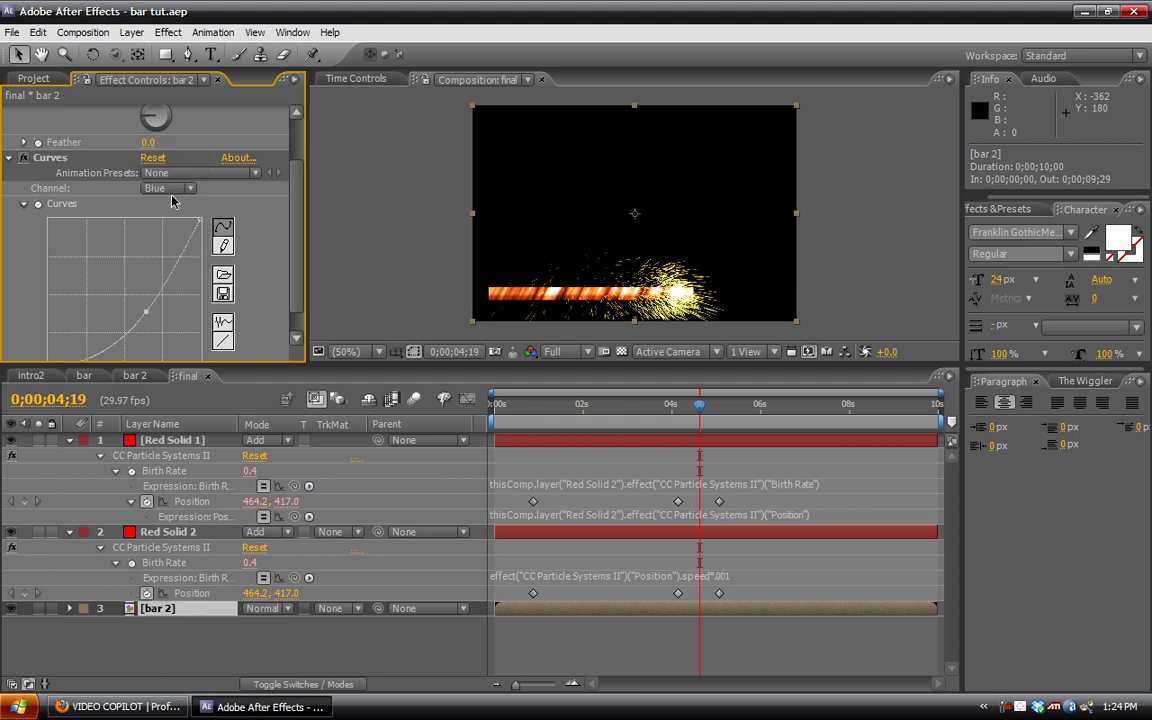
left_click(171, 190)
left_click(167, 157)
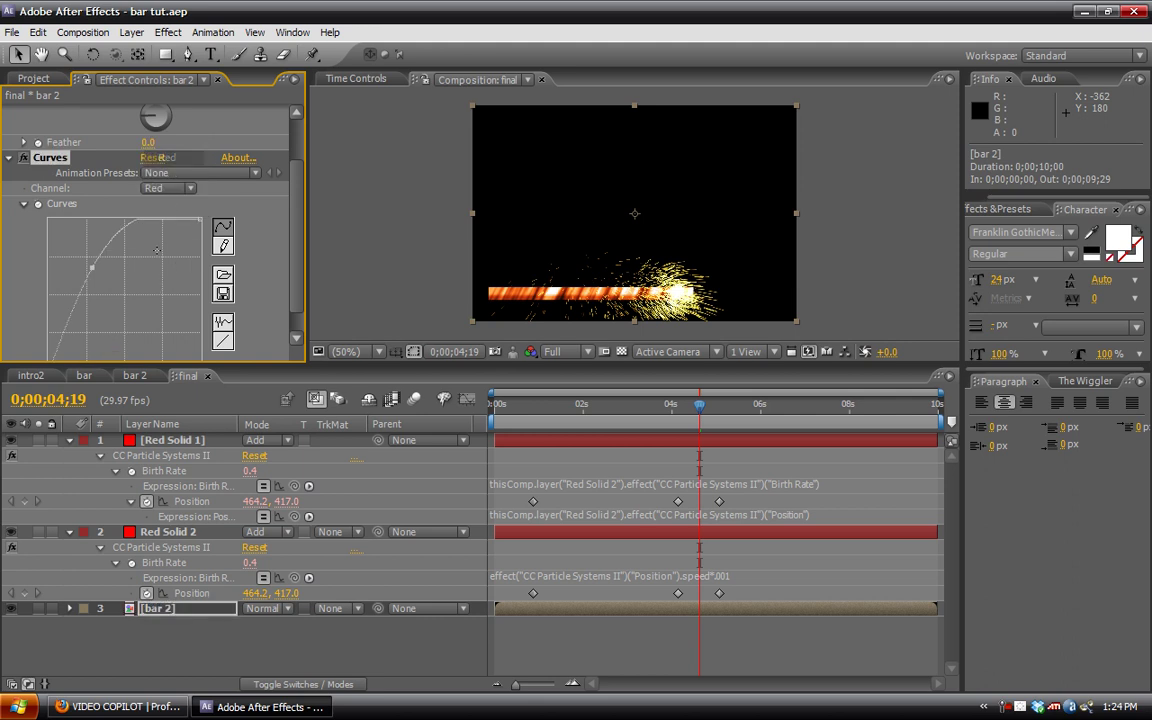
left_click_drag(100, 277, 99, 268)
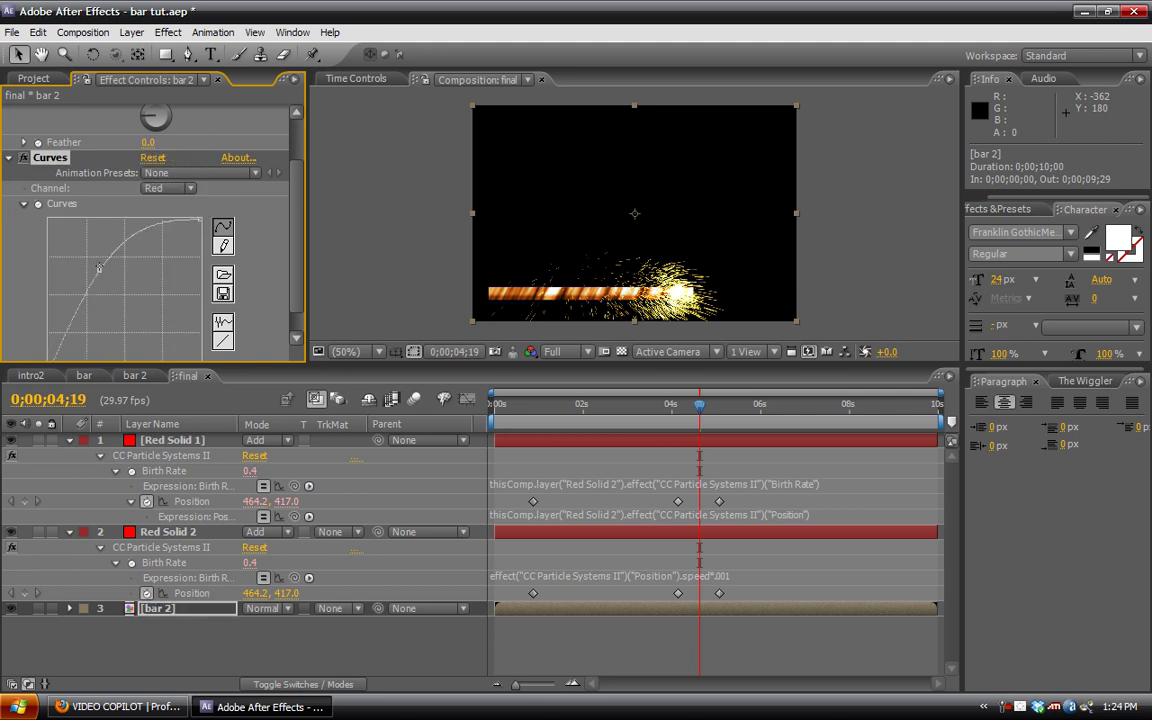
Bow the Blue channel curve down, then collapse Red Solid 1 and Red Solid 2
left_click(152, 188)
left_click(167, 218)
left_click_drag(147, 309, 155, 322)
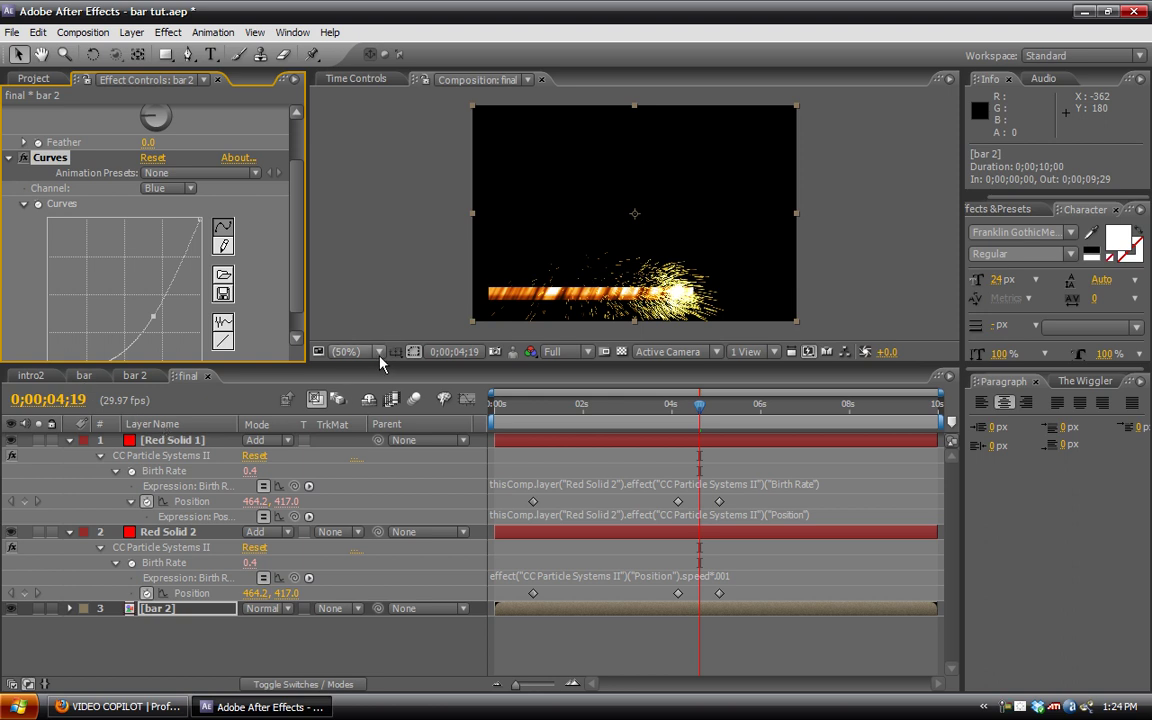
left_click(69, 533)
left_click(69, 440)
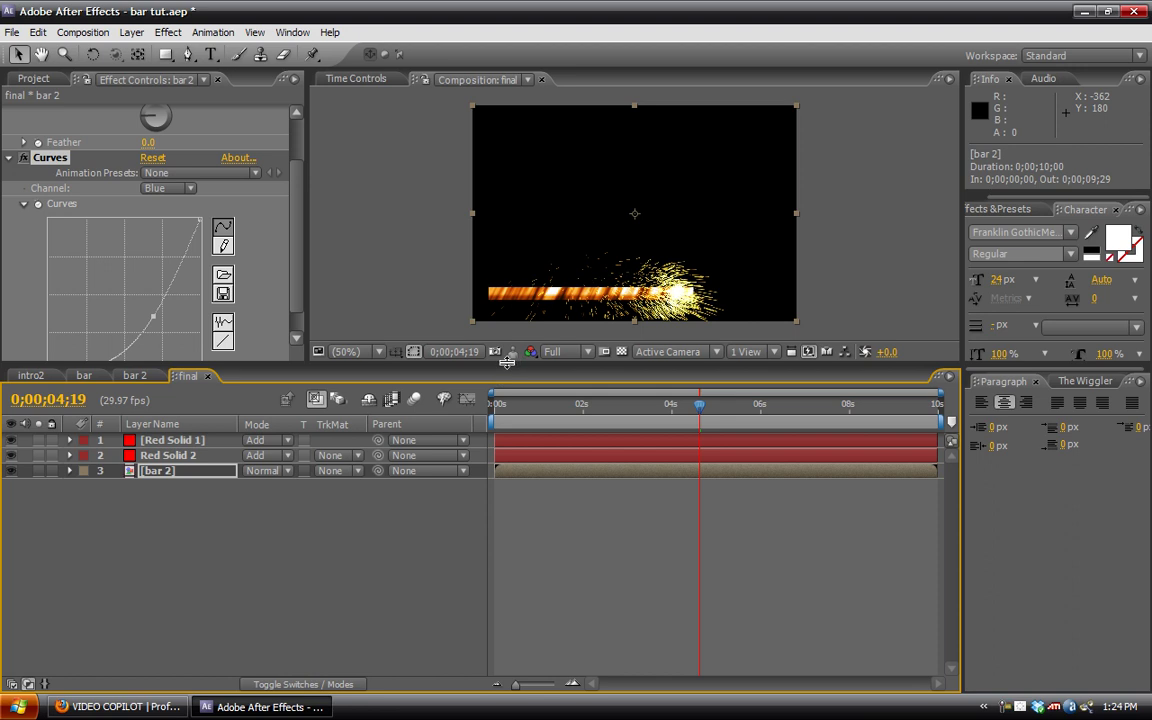
Select Red Solid 1 and expand its Particle settings
left_click_drag(504, 362, 508, 488)
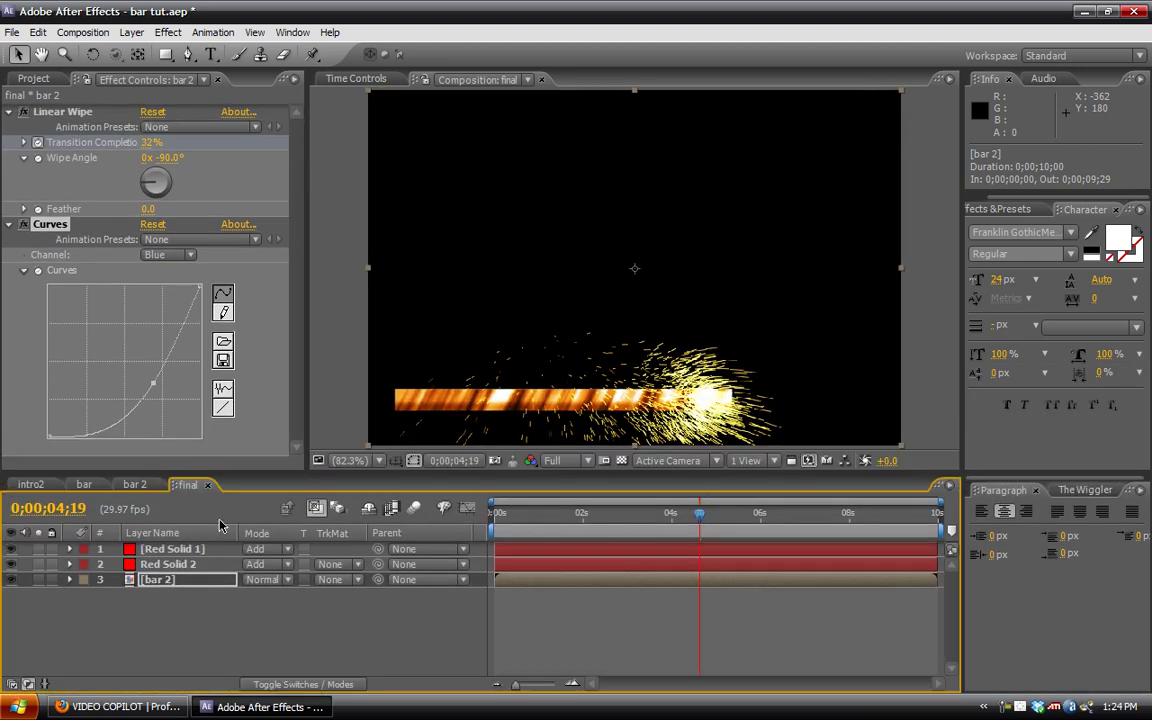
left_click(179, 551)
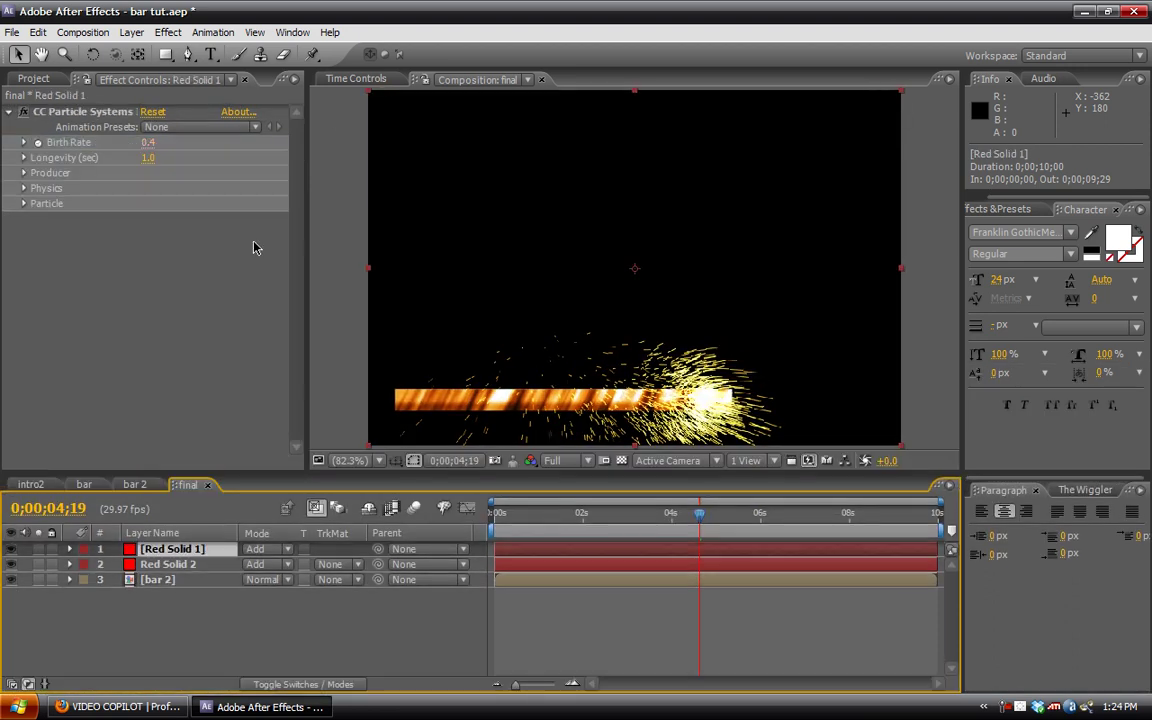
left_click(25, 189)
left_click(24, 188)
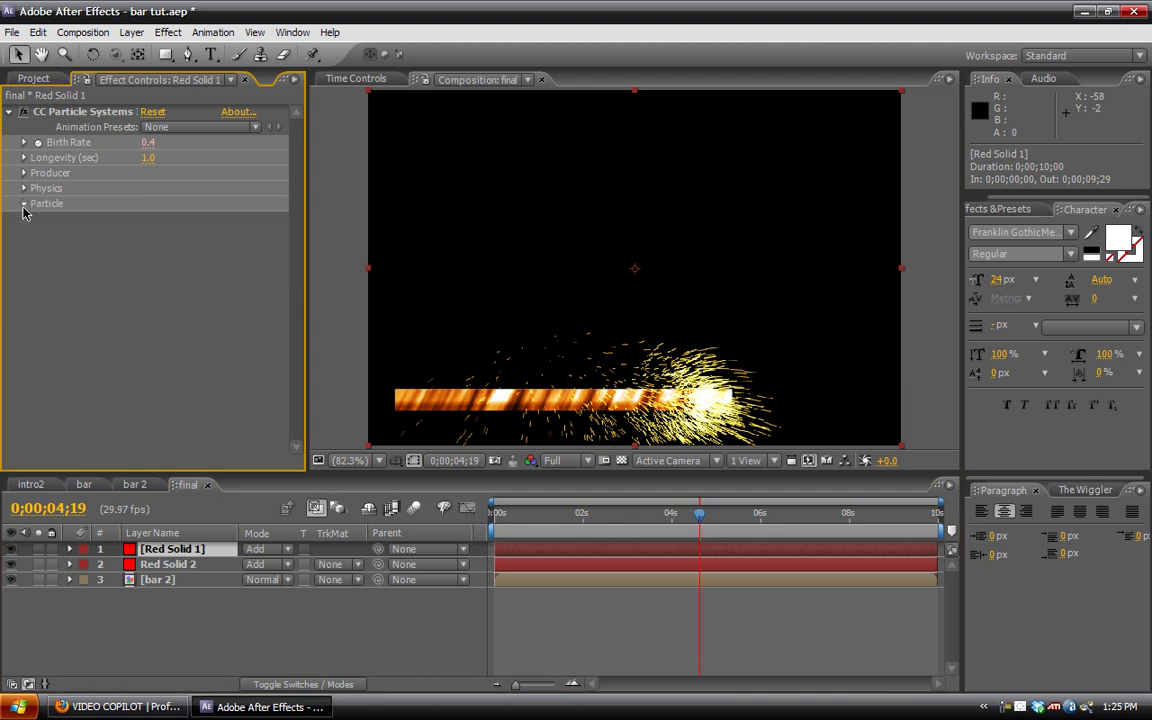
left_click(24, 203)
Set the sparks' Death Color and Birth Color to a saturated orange
left_click(149, 357)
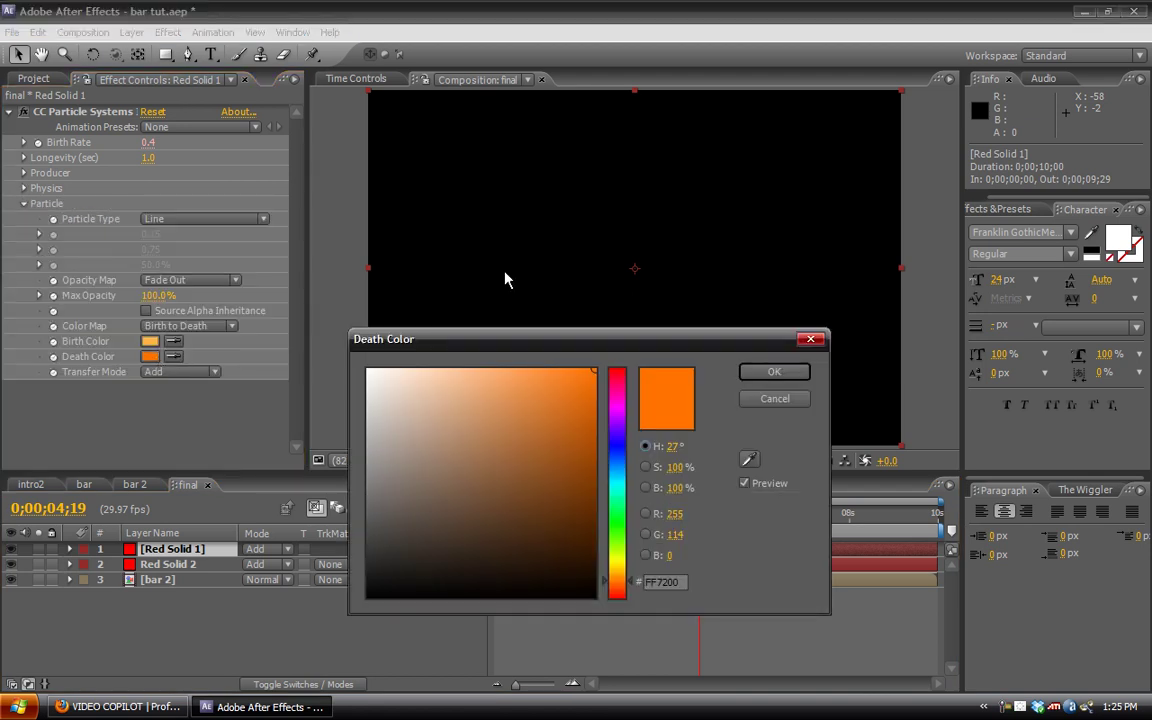
left_click(618, 583)
left_click(773, 371)
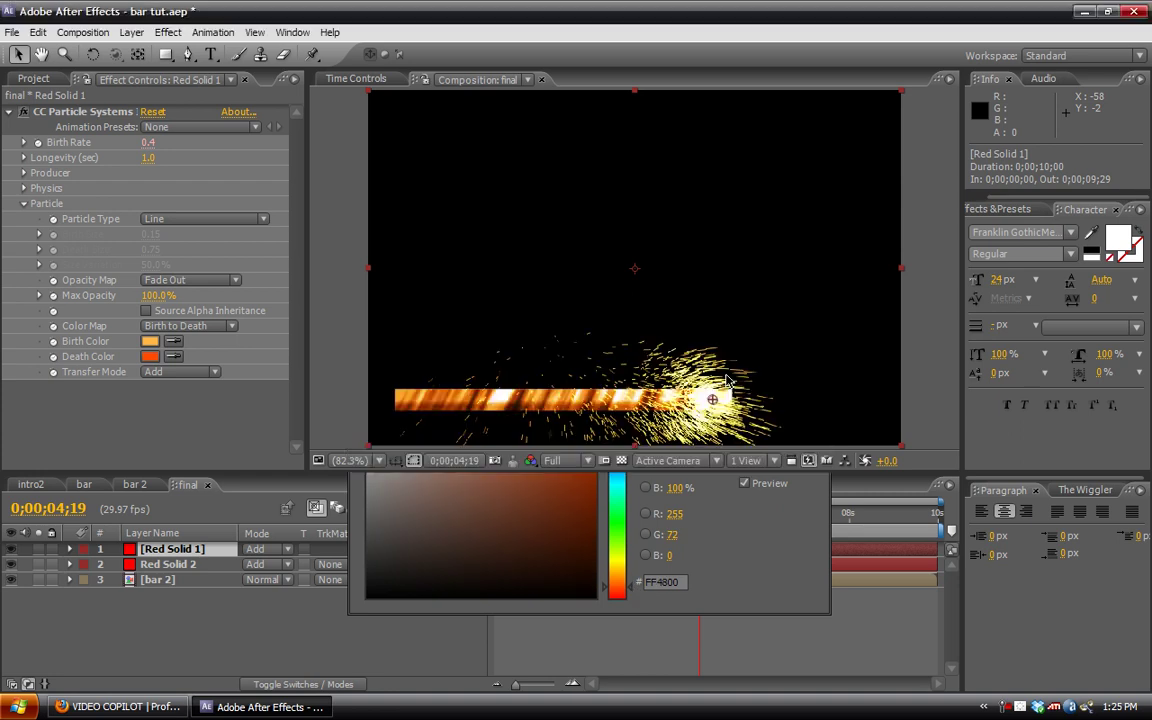
left_click(149, 341)
left_click_drag(527, 375, 866, 309)
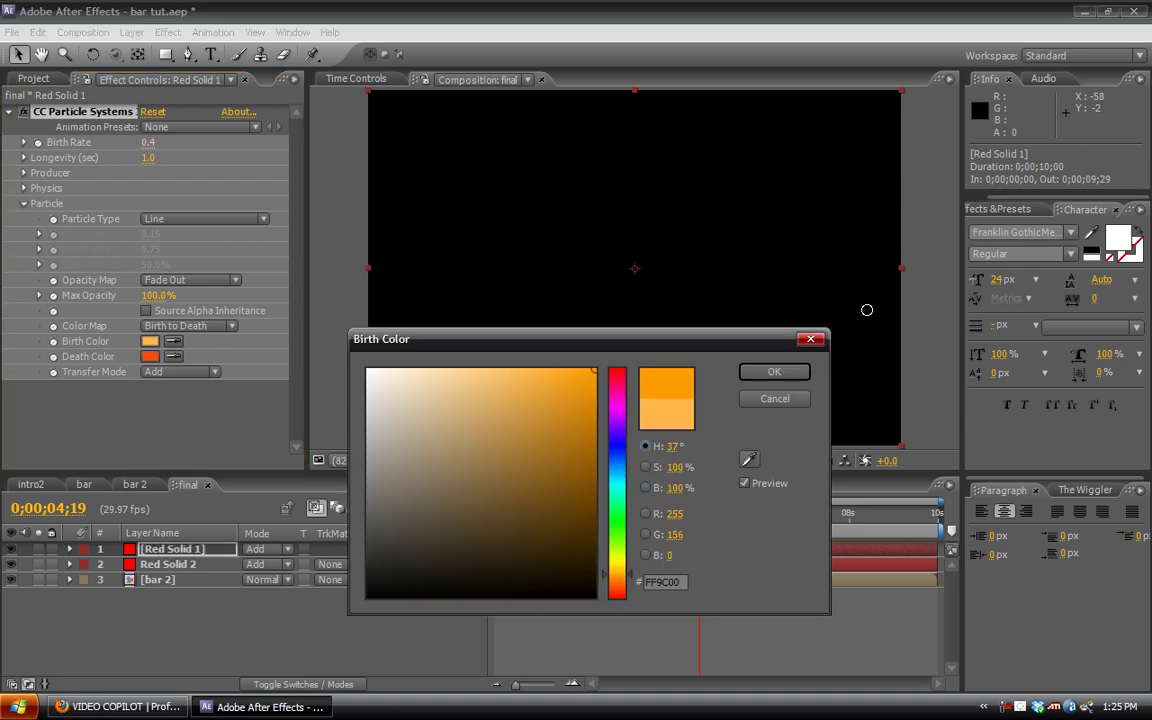
left_click_drag(629, 574, 632, 583)
left_click(774, 371)
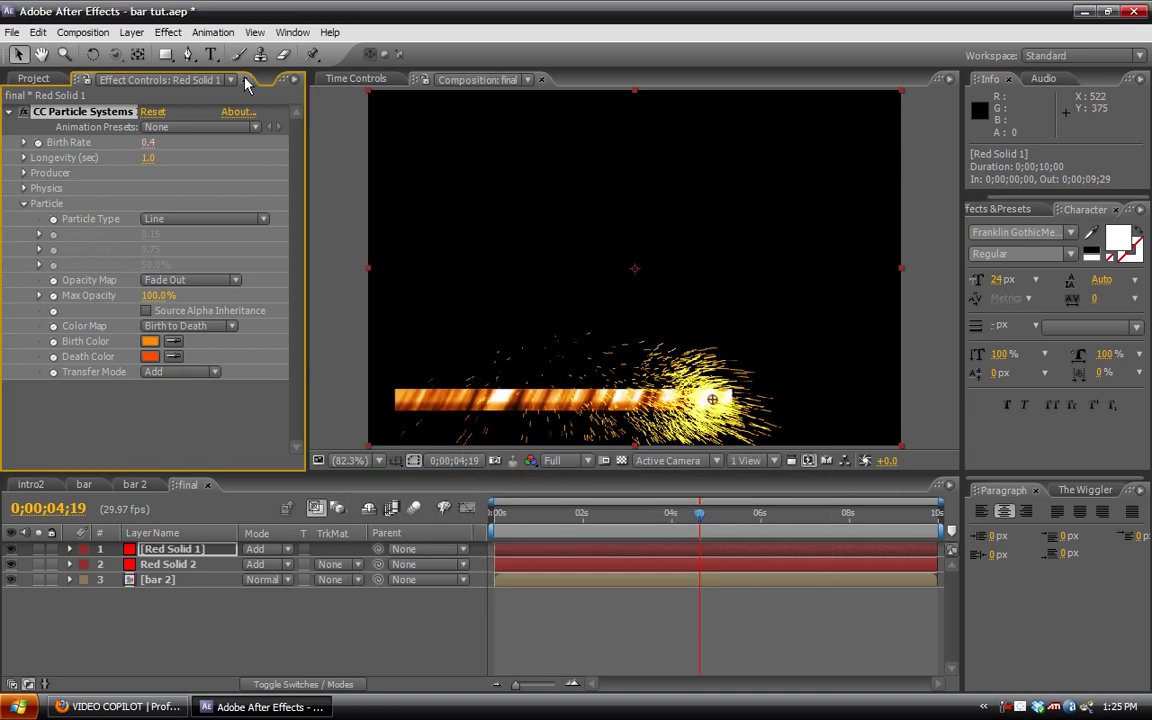
Add a Fast Blur with Blurriness 10 to Red Solid 1
left_click(166, 33)
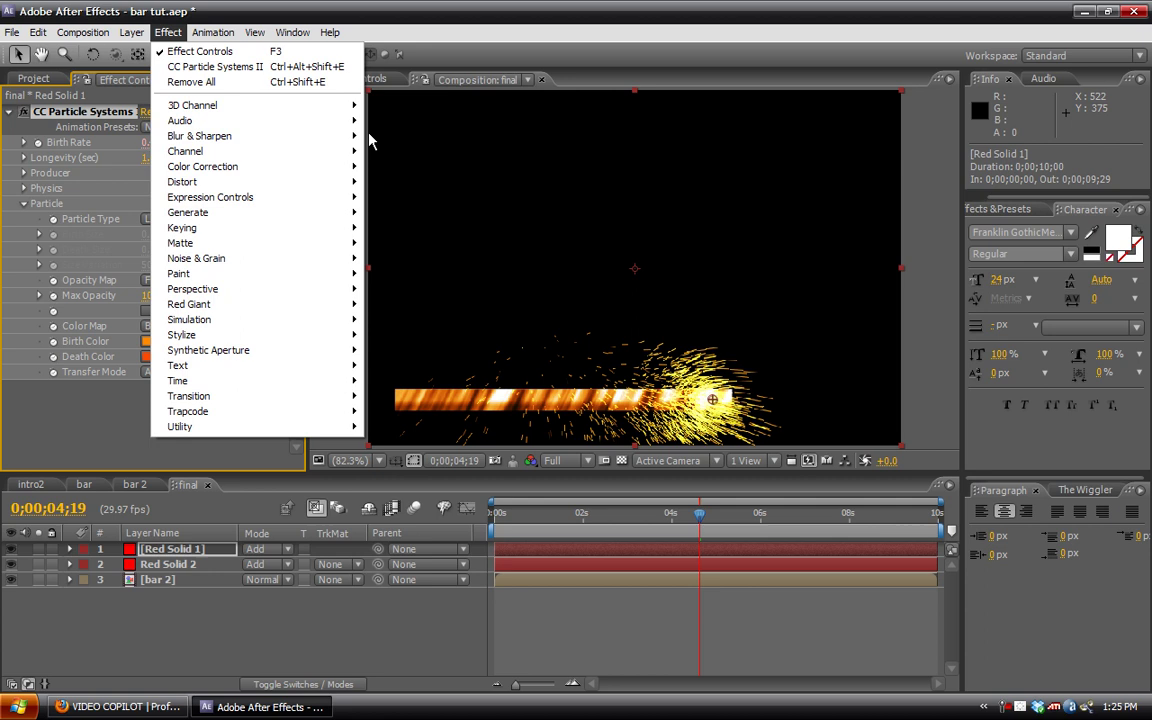
mouse_move(310, 136)
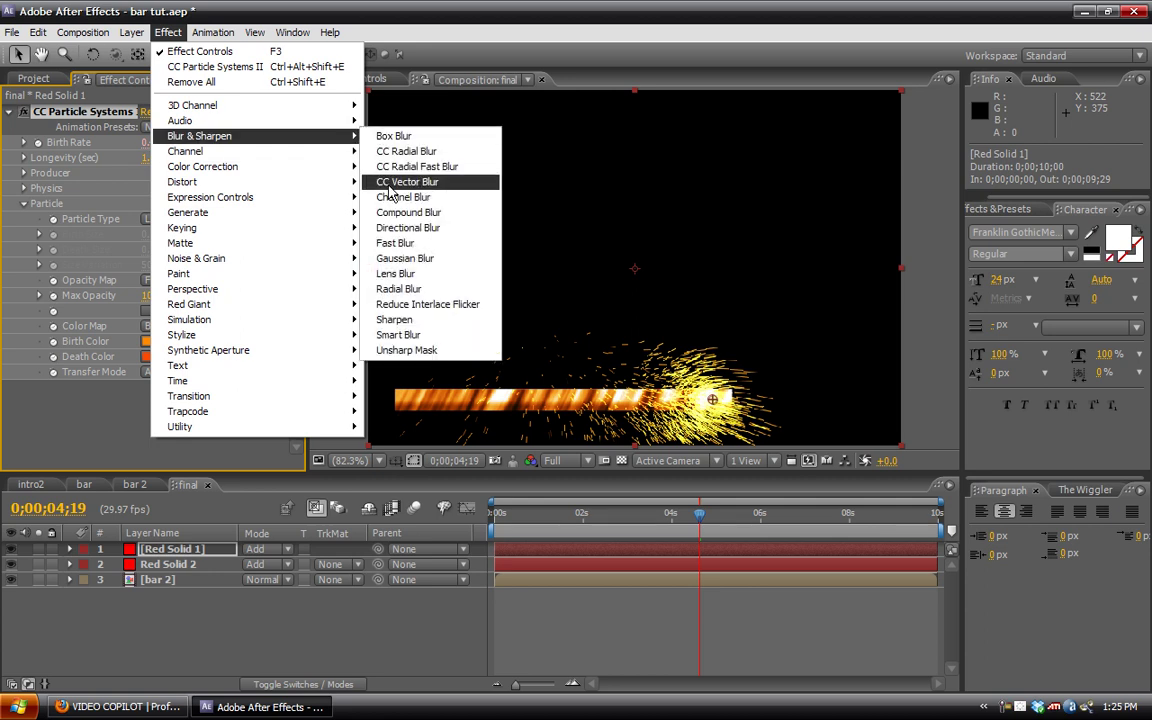
left_click(390, 243)
left_click(146, 417)
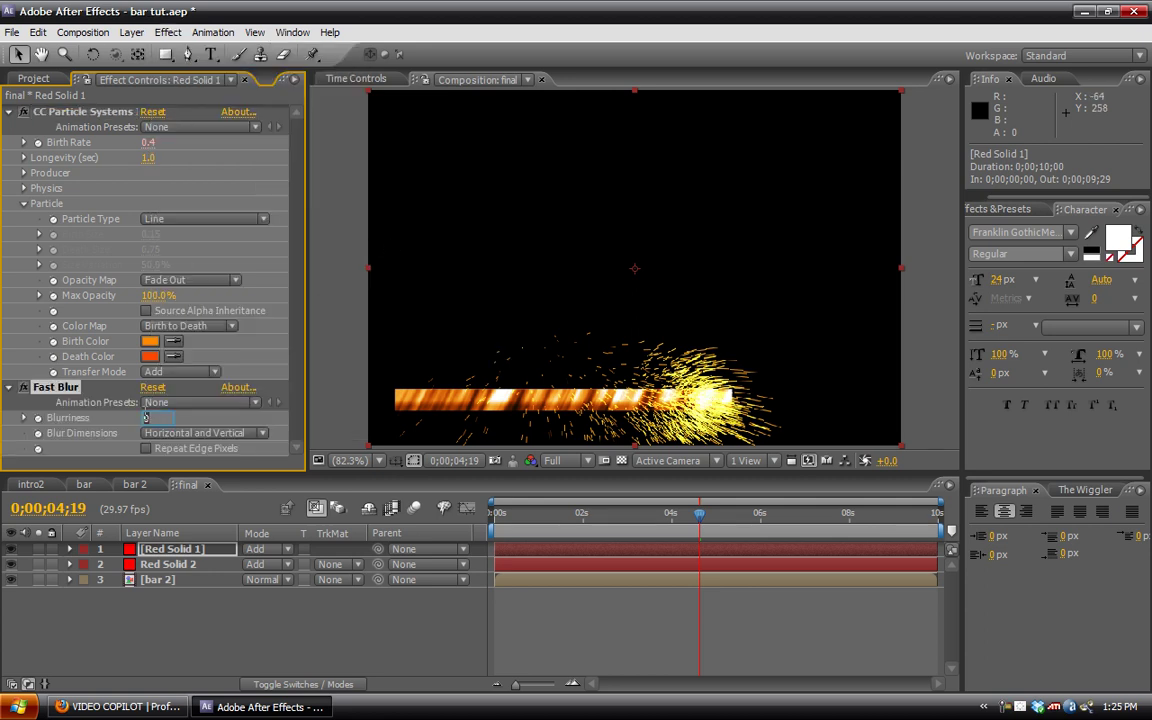
key("Return")
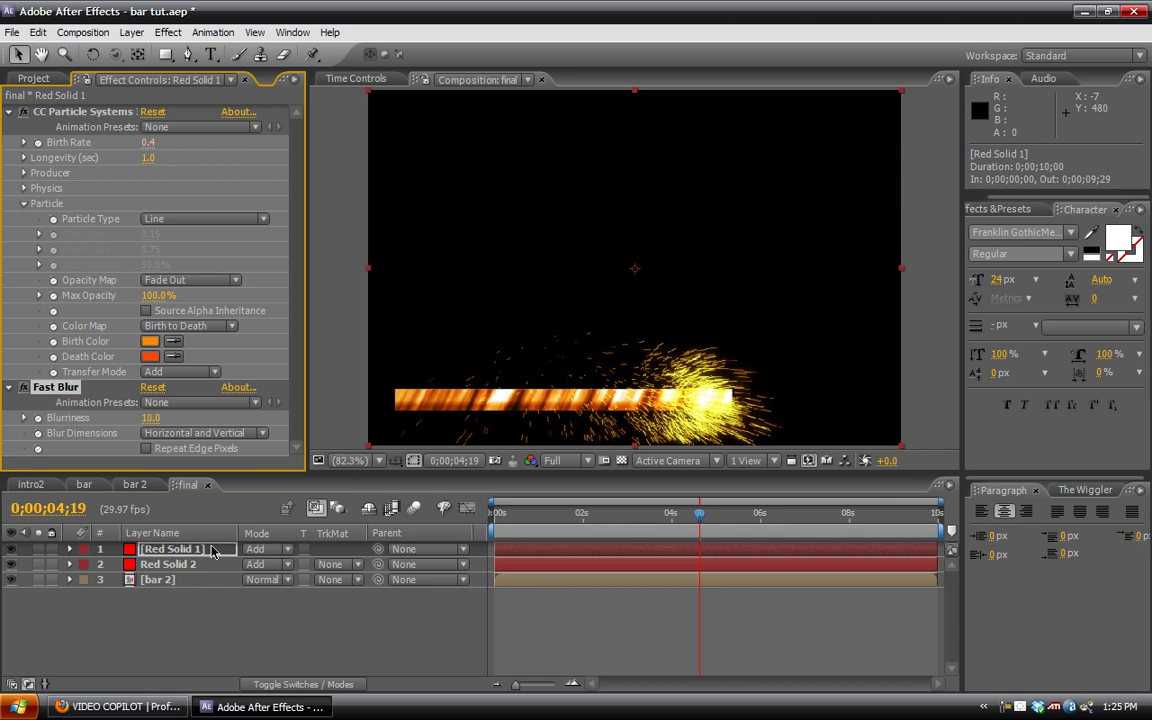
left_click(165, 565)
left_click(157, 580)
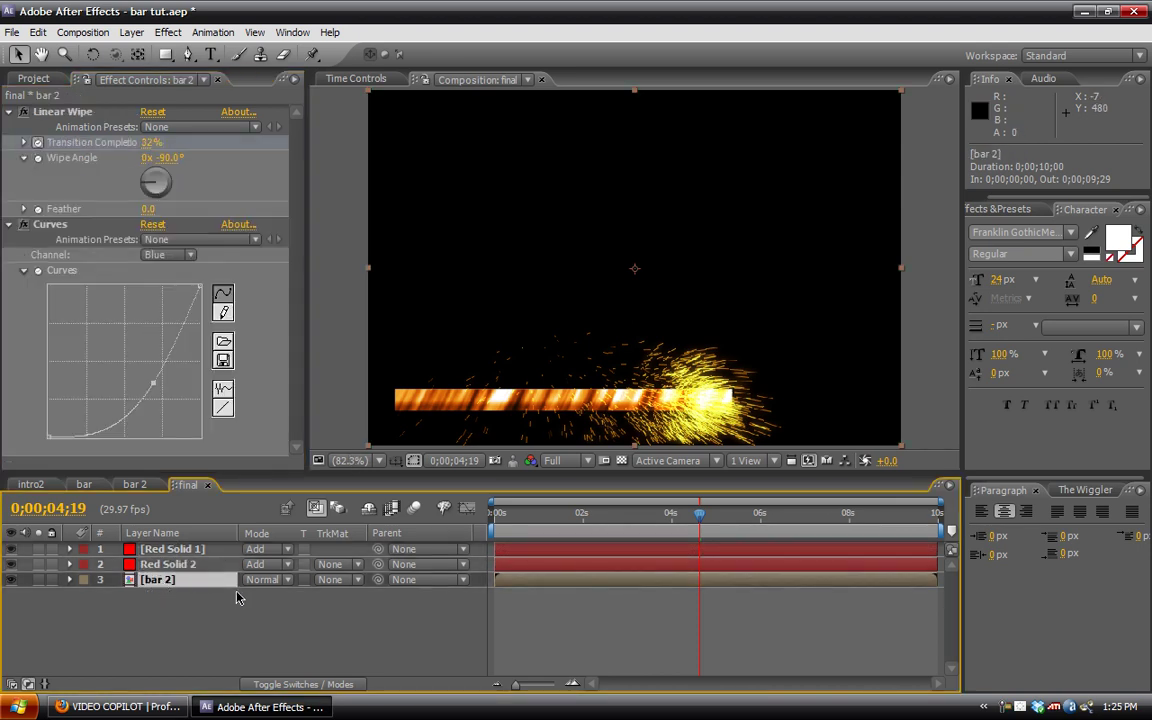
Add a Glow to bar 2 and widen its radius
left_click(167, 33)
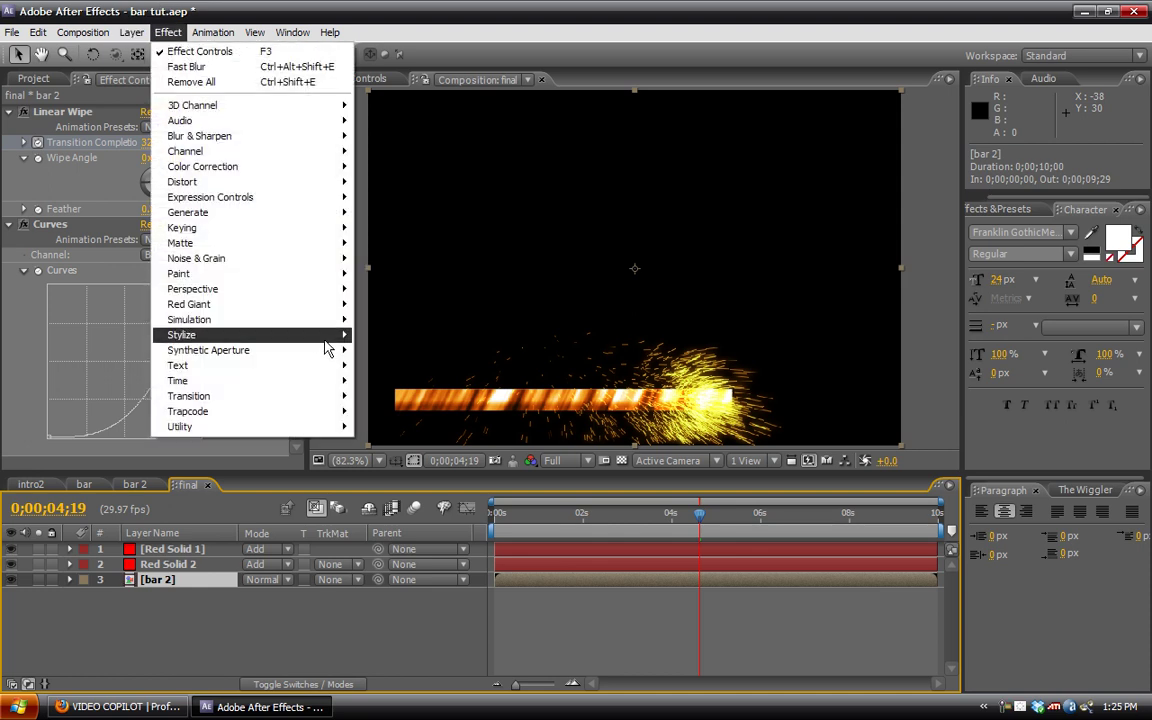
mouse_move(296, 334)
left_click(377, 503)
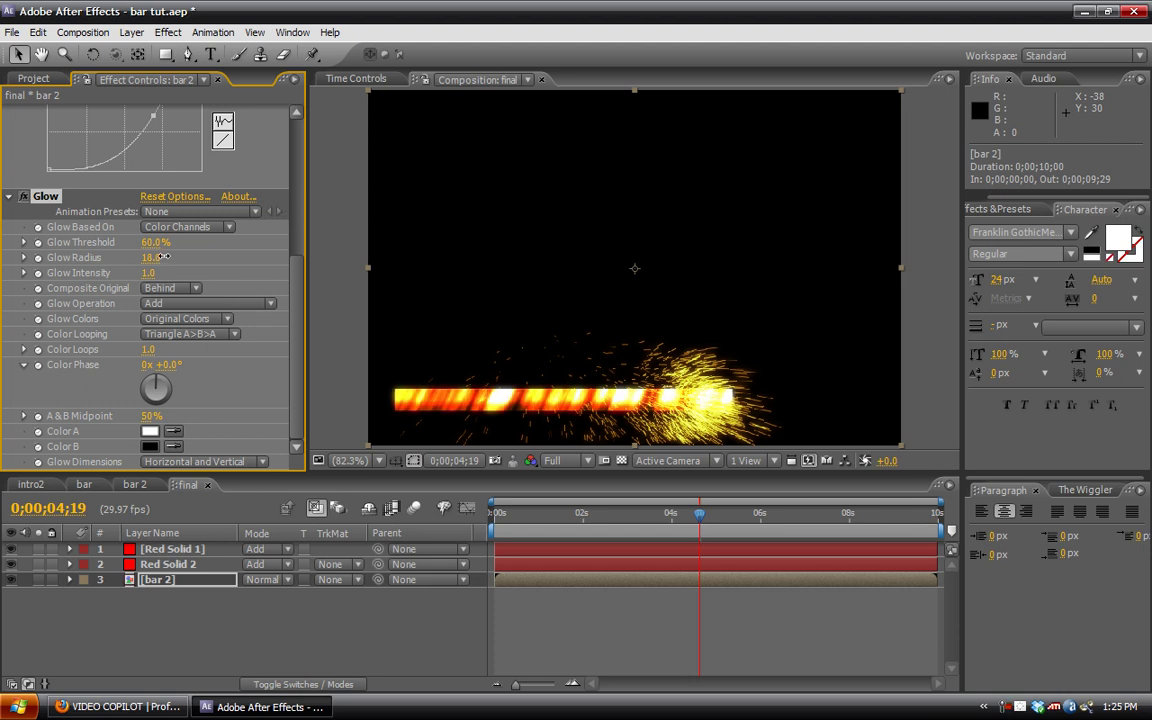
left_click_drag(150, 257, 186, 253)
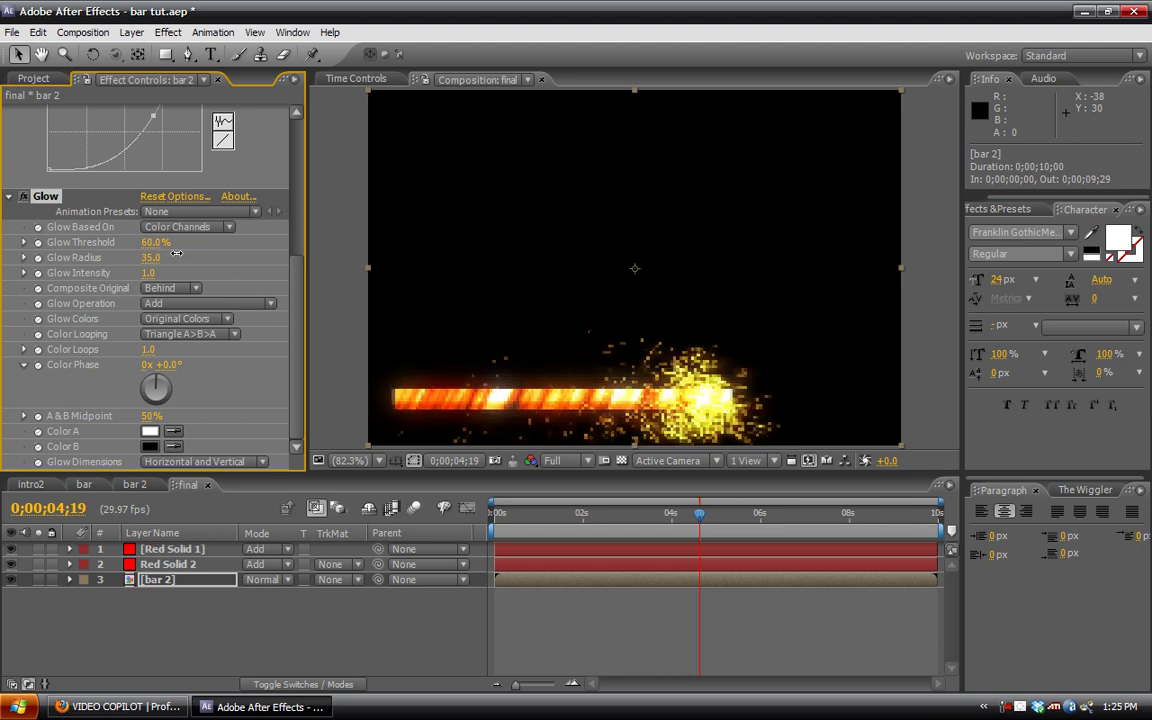
Duplicate bar 2, set the top copy to Screen, and remove its Glow
left_click(183, 582)
key("ctrl+d")
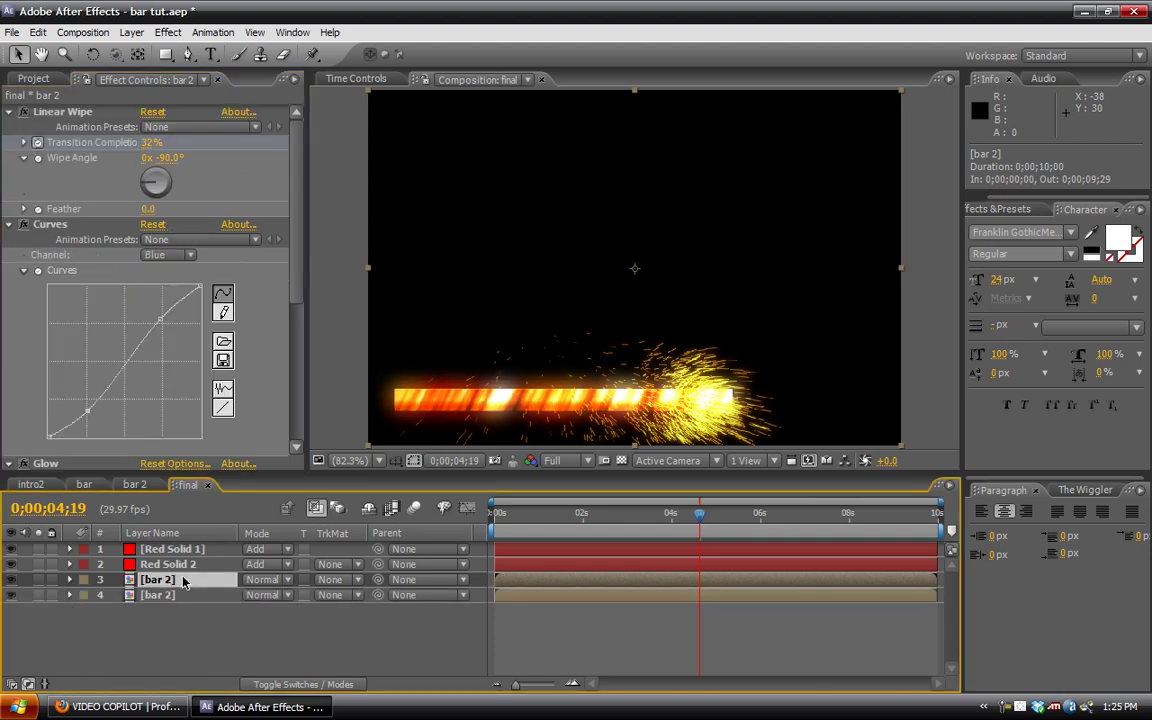
left_click(268, 580)
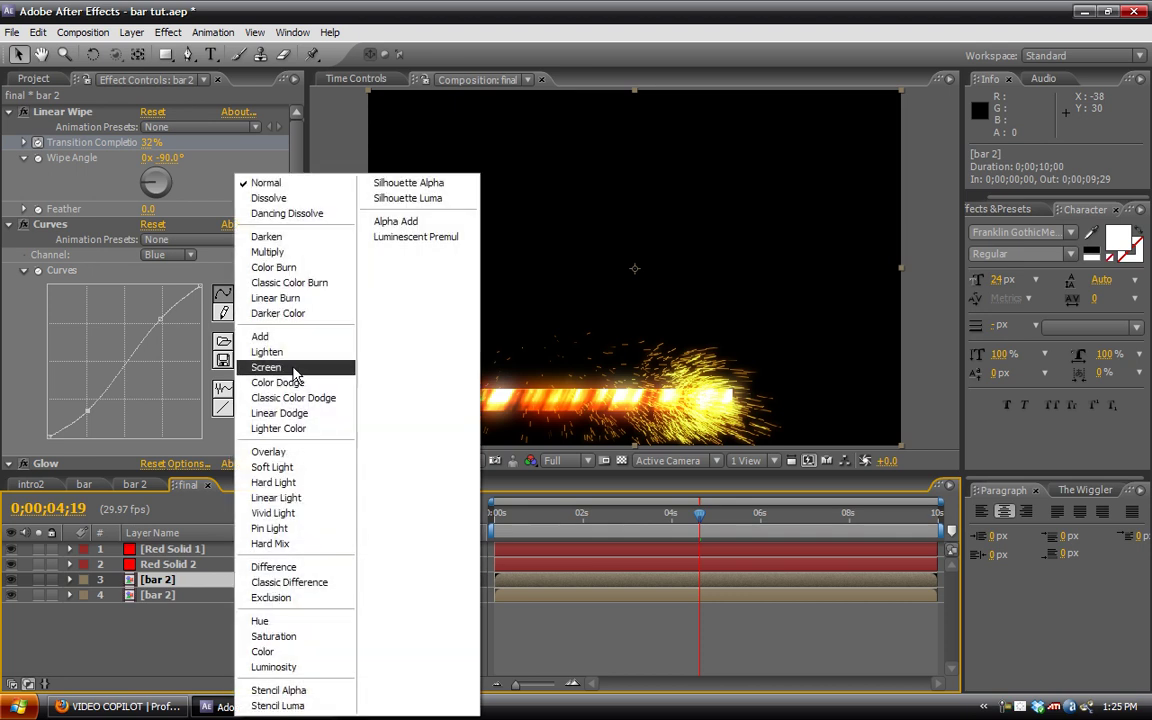
left_click(280, 369)
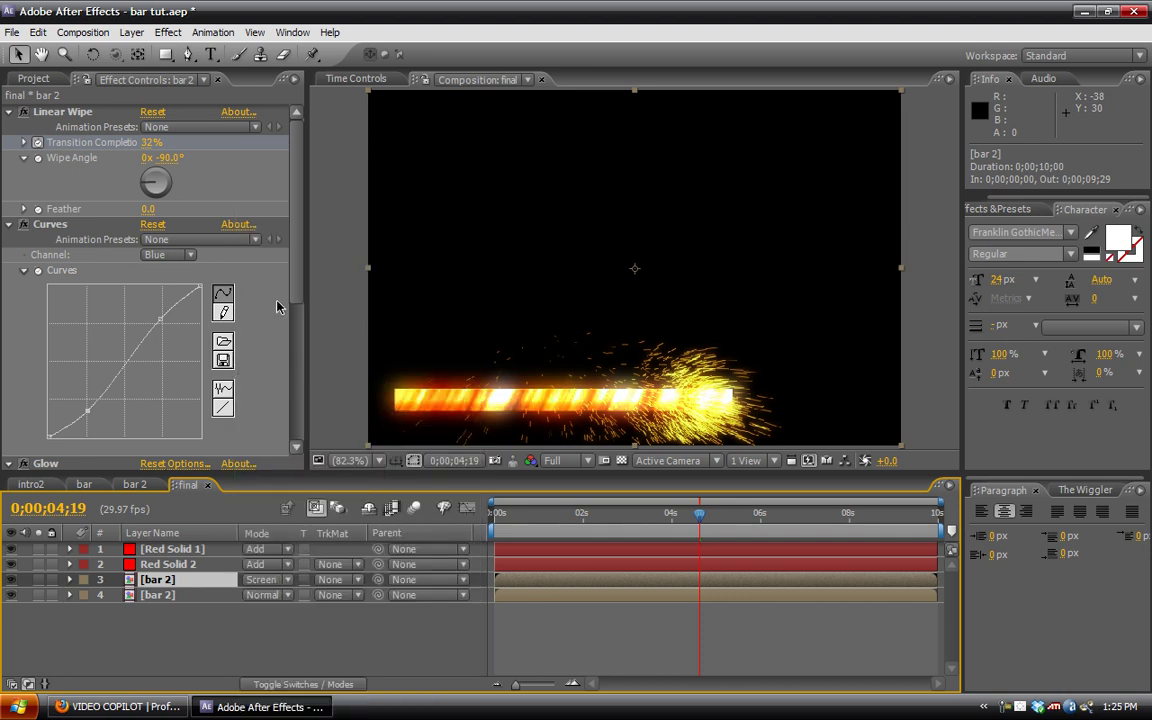
left_click_drag(298, 253, 298, 316)
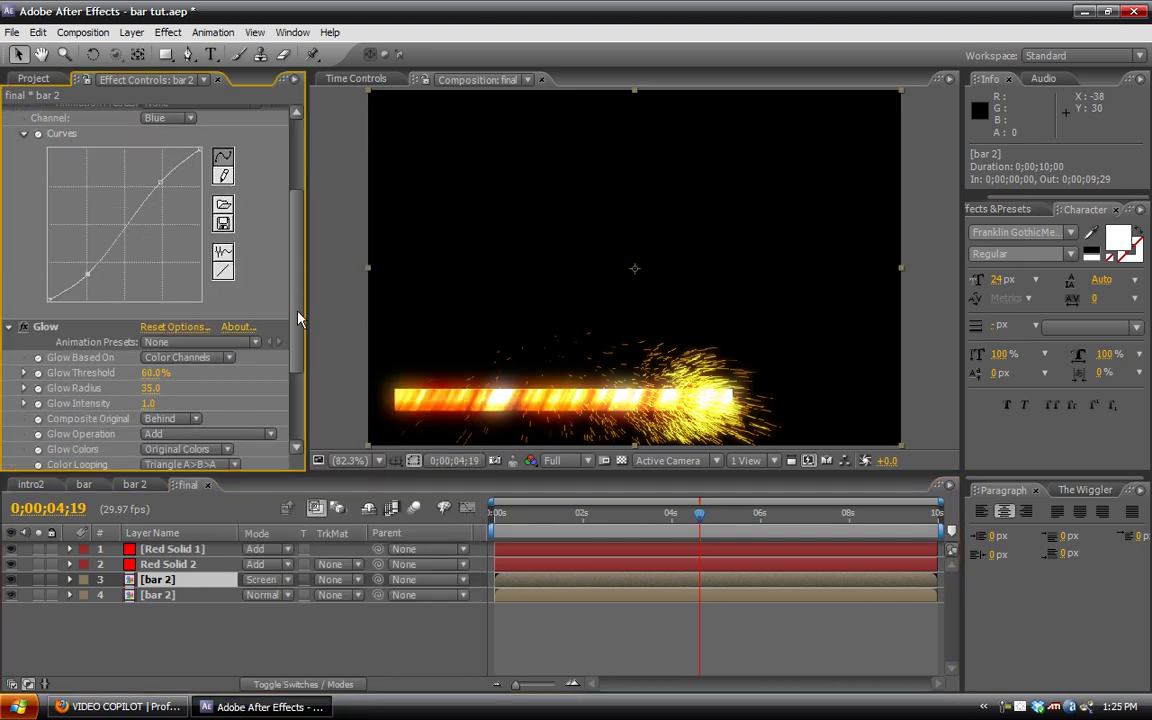
left_click(48, 330)
key("Delete")
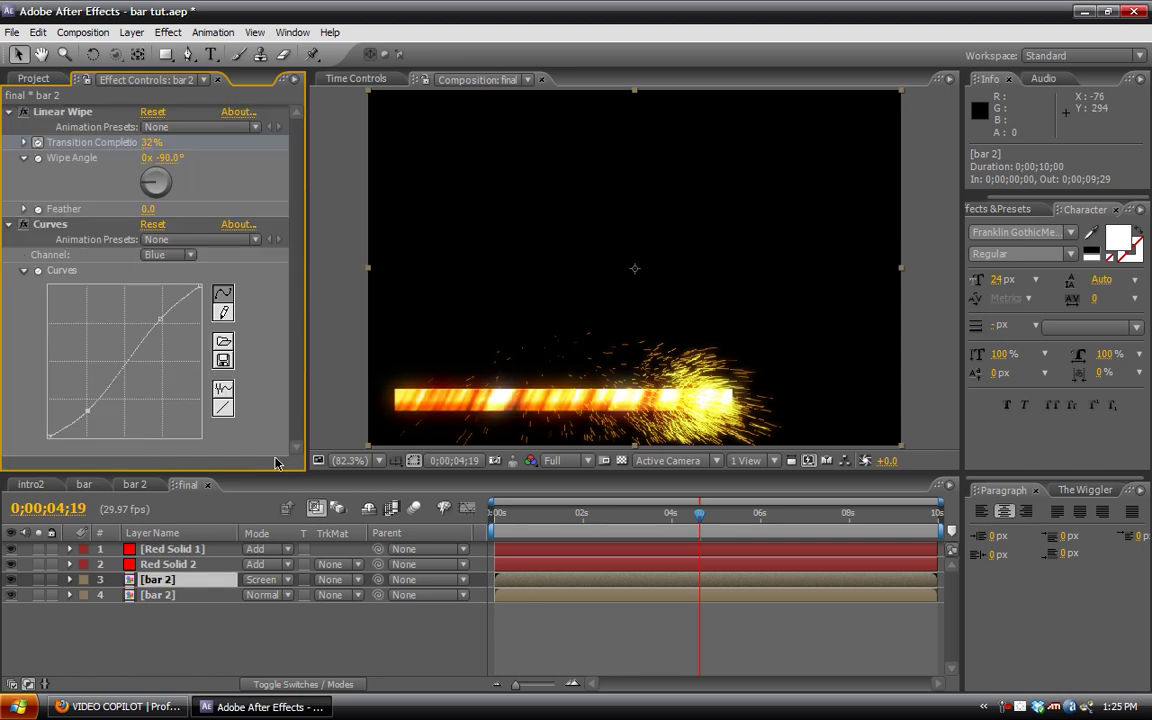
On the lower bar 2, try A & B Colors for the glow, then revert to Original Colors
left_click(165, 595)
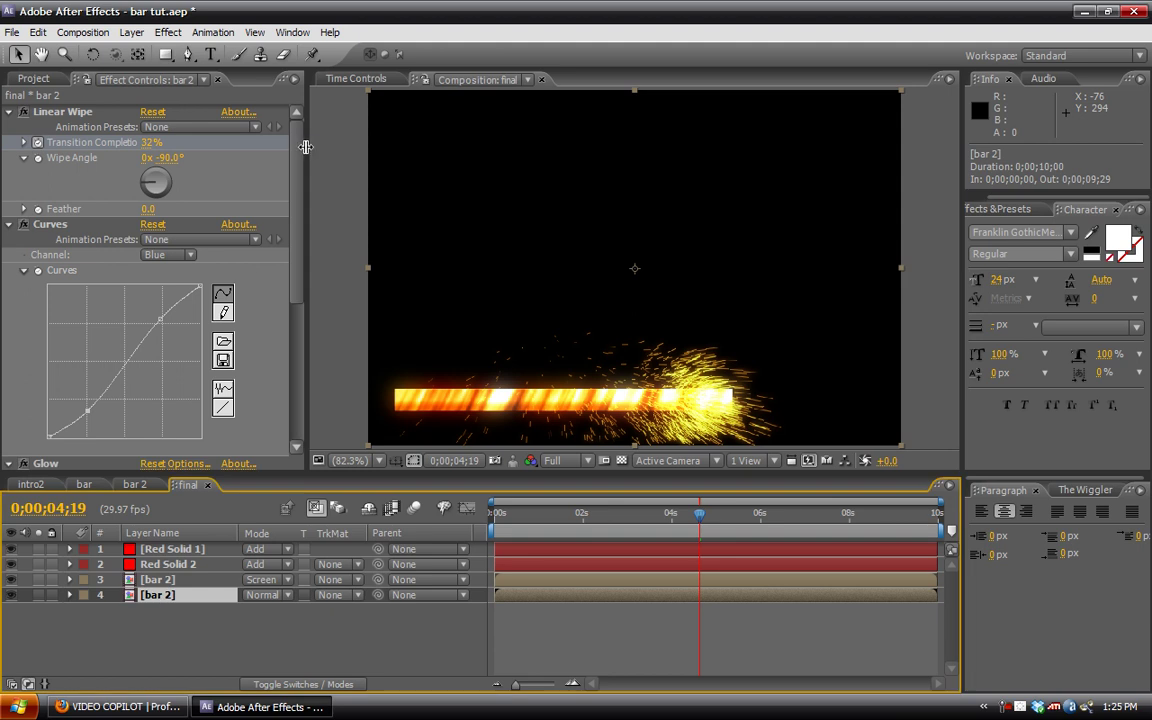
left_click_drag(298, 160, 283, 325)
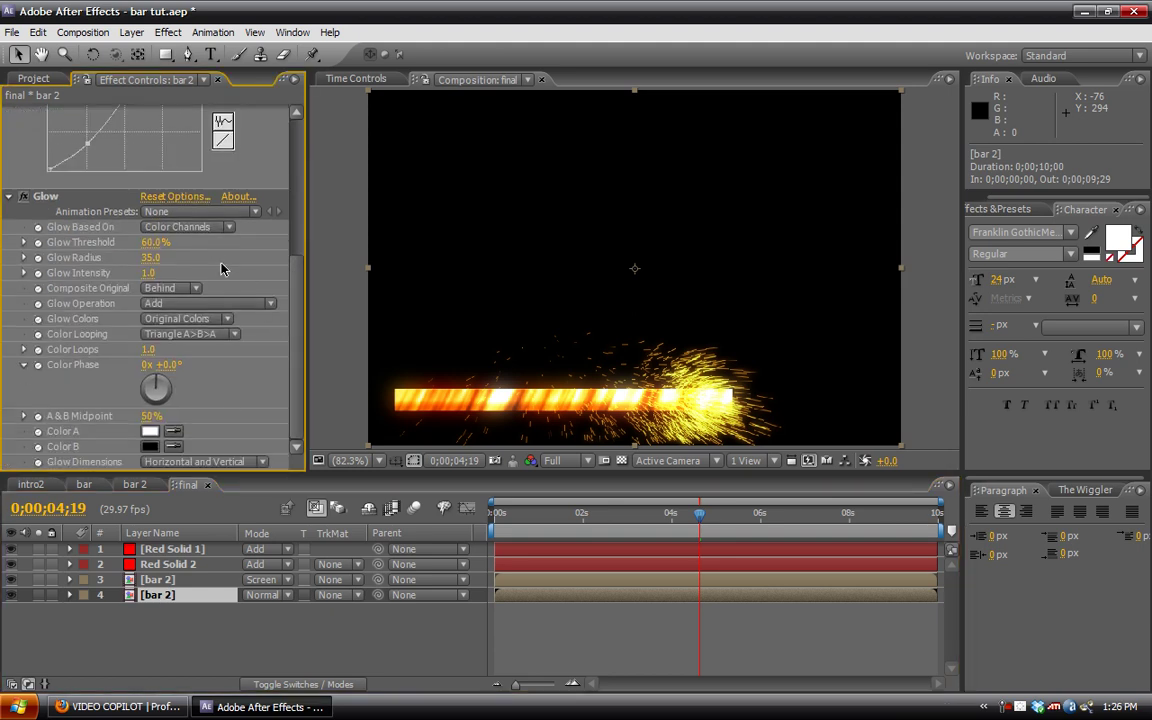
left_click(193, 319)
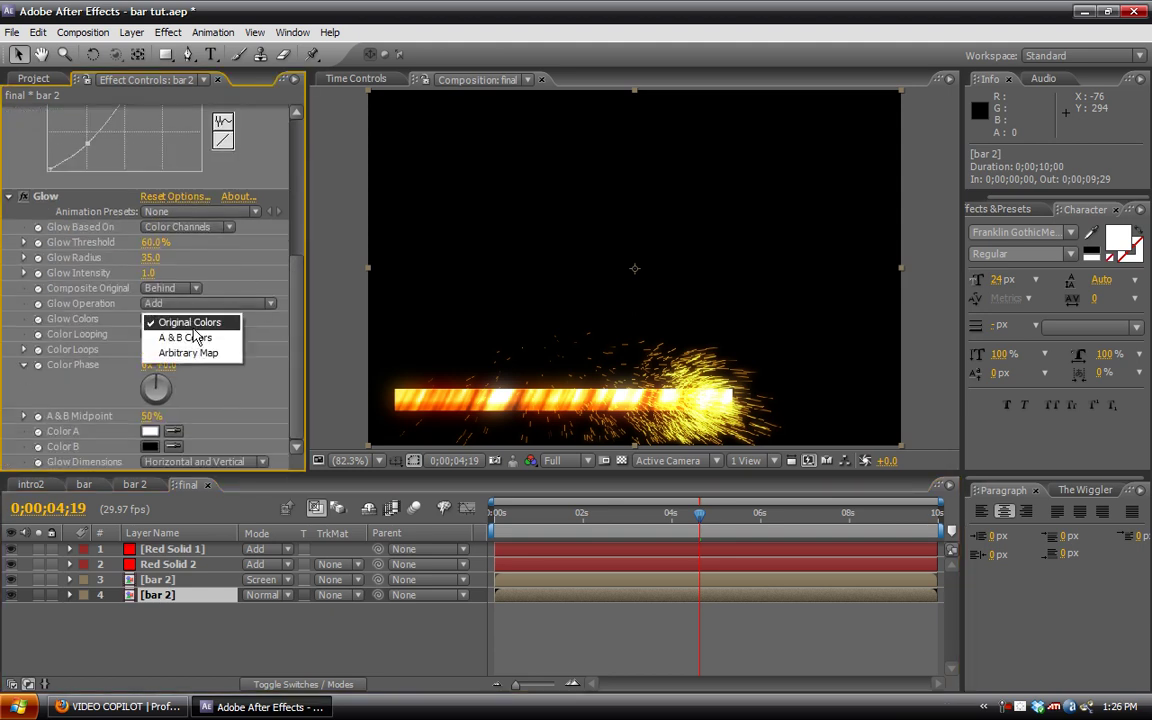
left_click(182, 336)
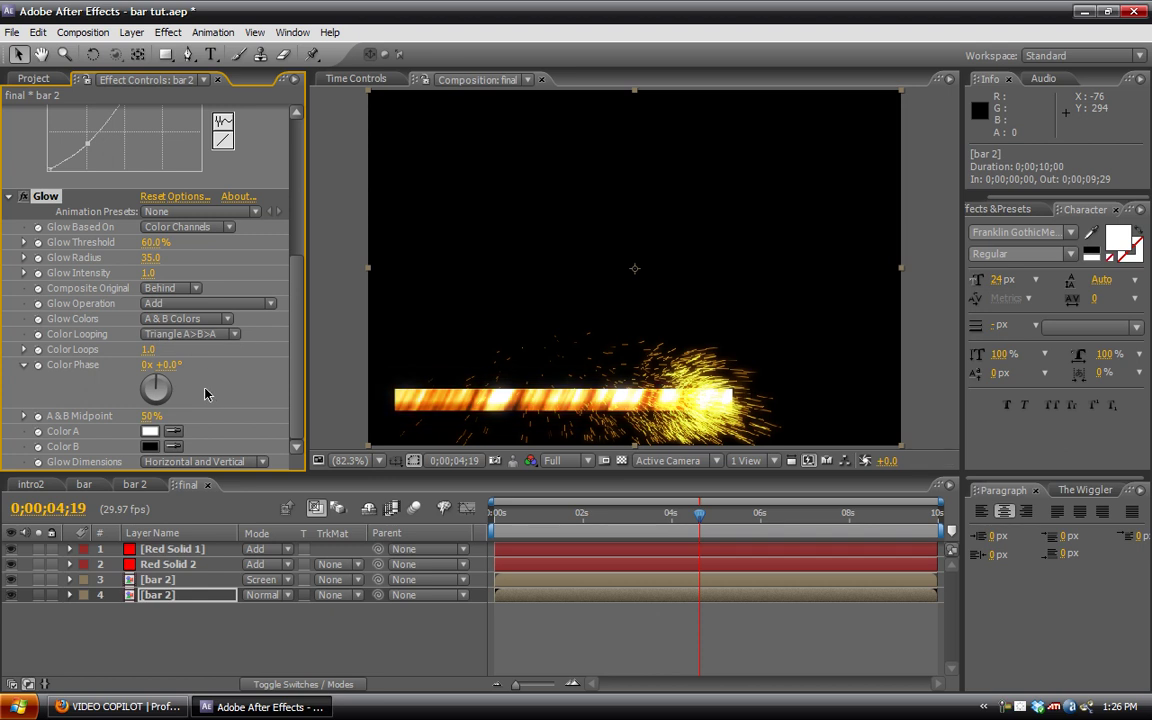
left_click(175, 289)
left_click(175, 289)
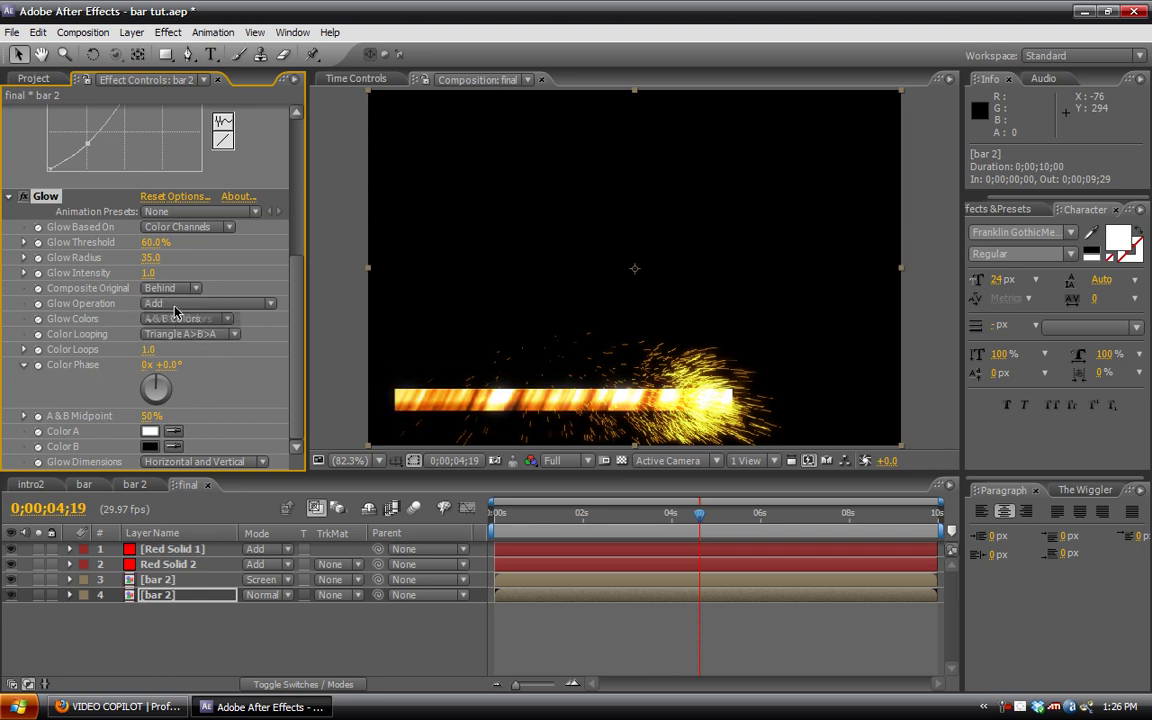
left_click(176, 318)
left_click(172, 273)
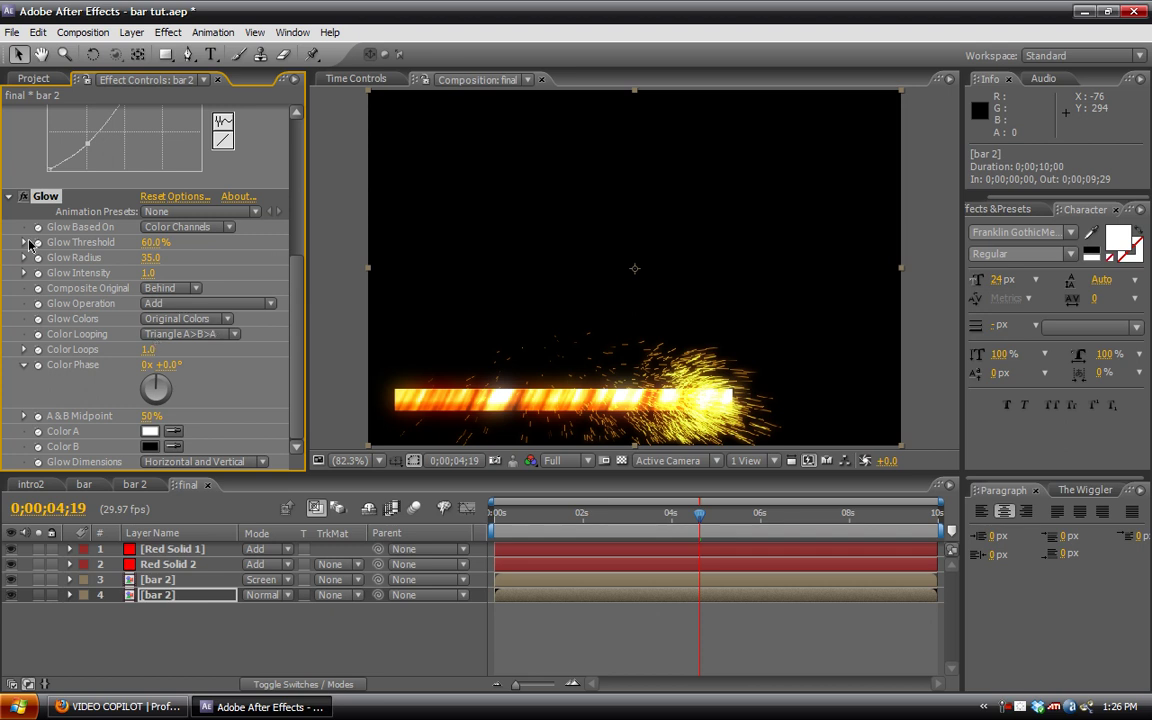
Collapse the Linear Wipe, Curves and Glow effects and reveal the Transition Completion keyframes
left_click_drag(287, 340, 295, 158)
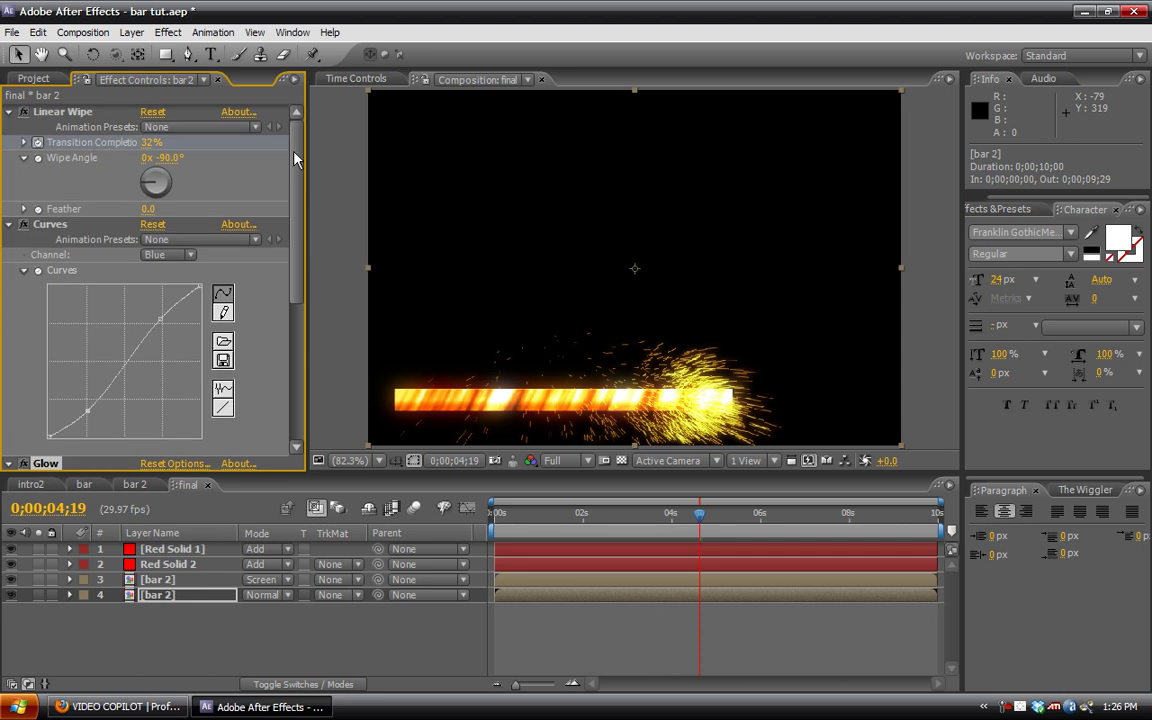
left_click(9, 112)
left_click(9, 127)
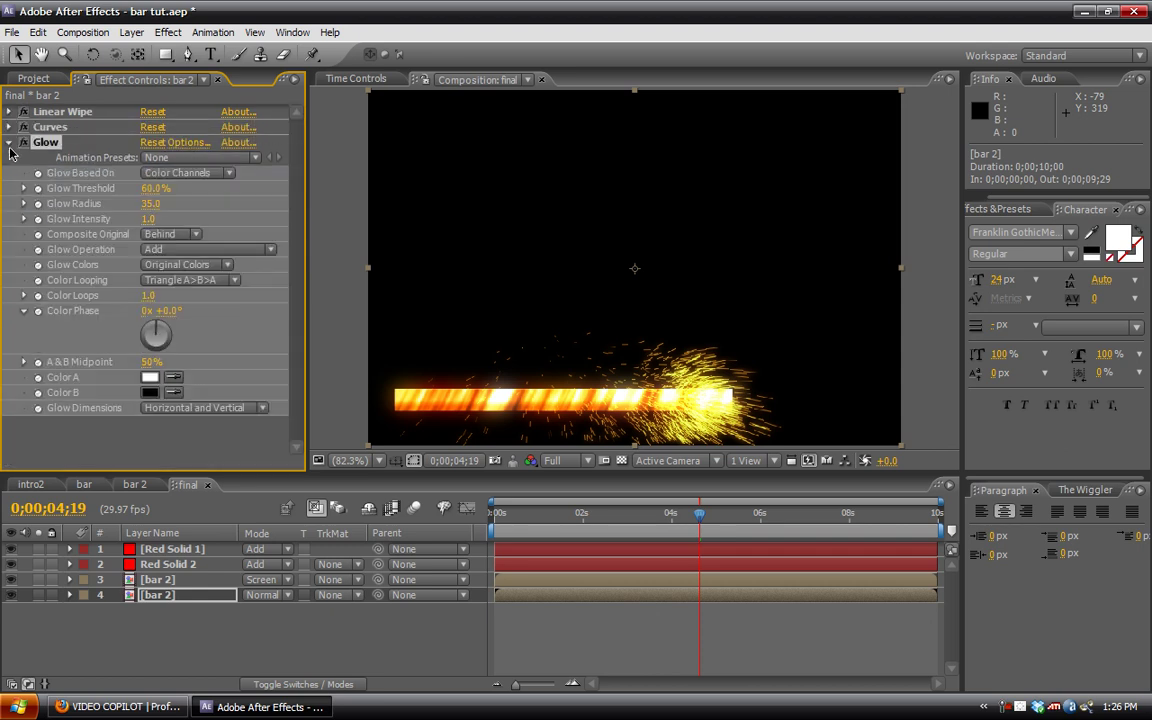
left_click(9, 143)
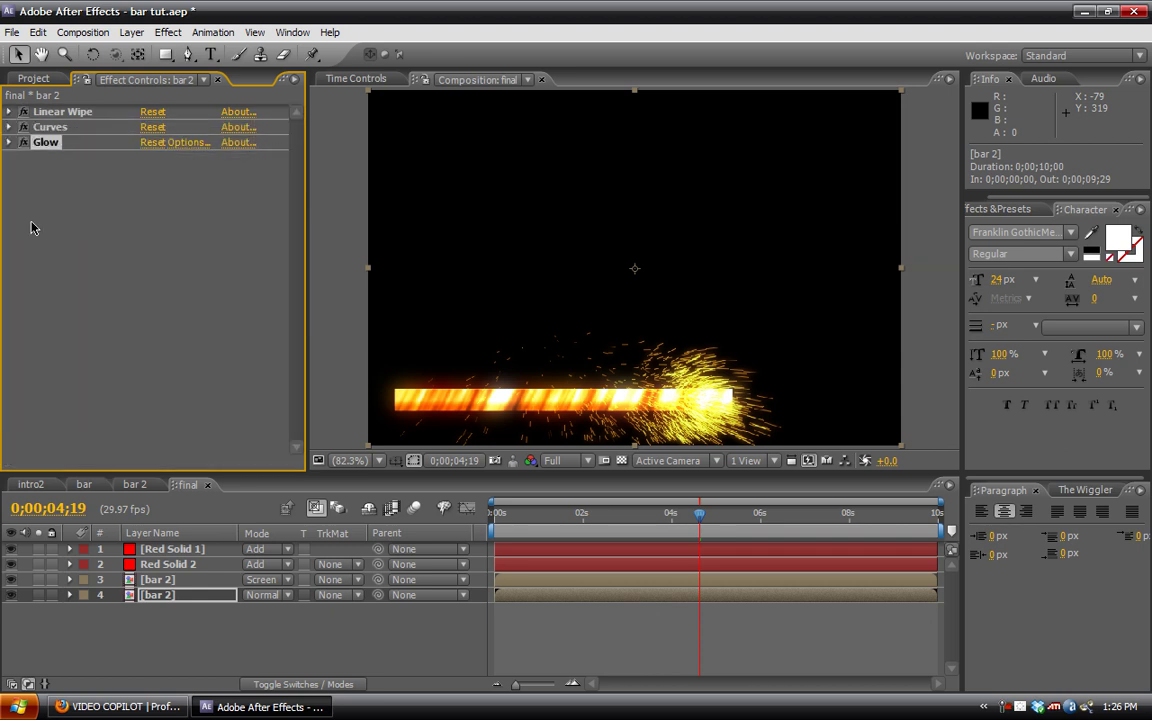
left_click(159, 598)
key("u")
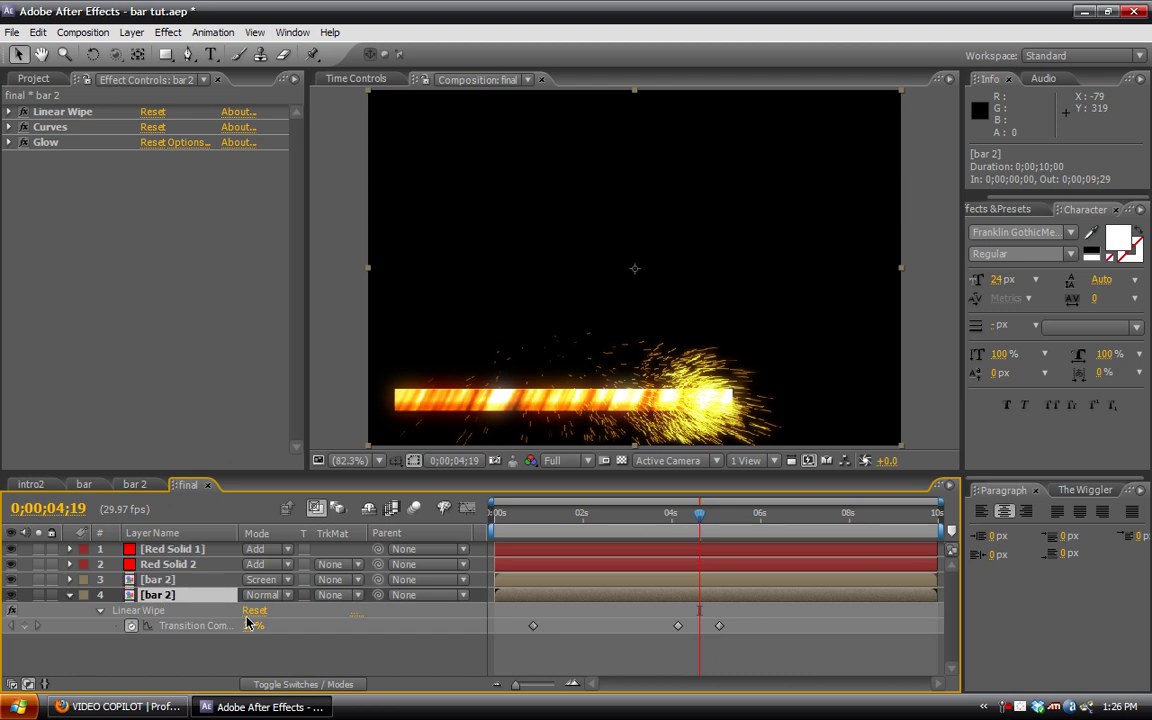
Create a text layer reading 'Loading Sound Effects' and move the time back to about 4 seconds
left_click(131, 32)
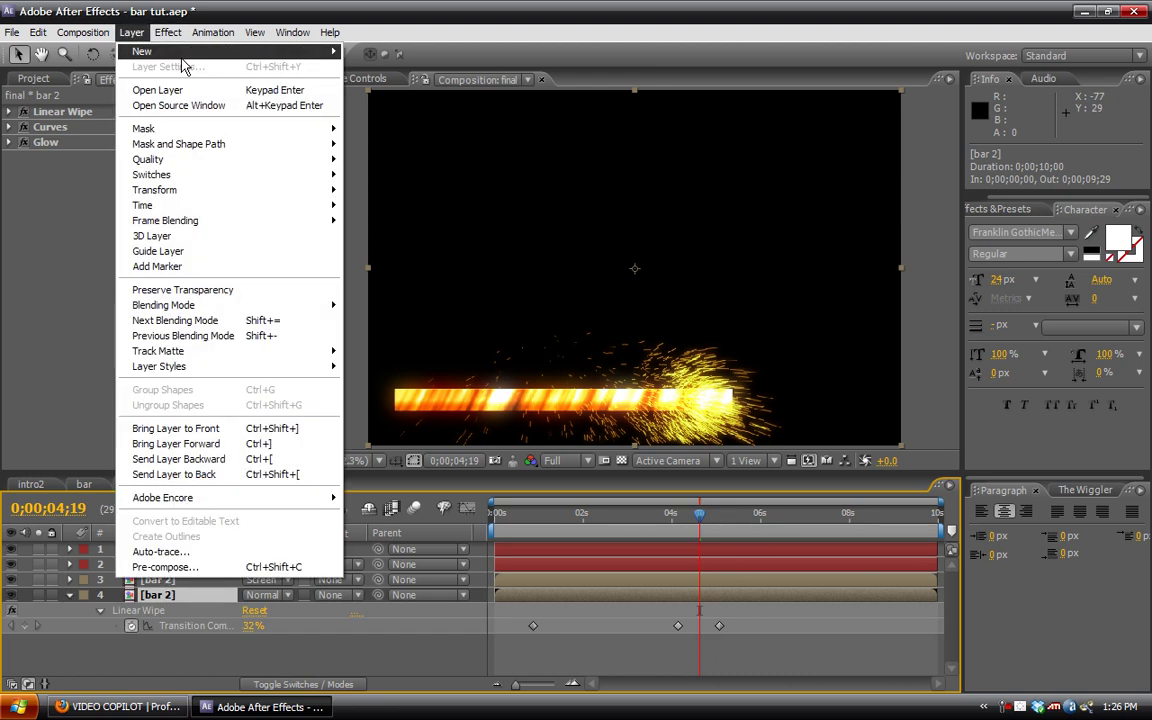
mouse_move(315, 57)
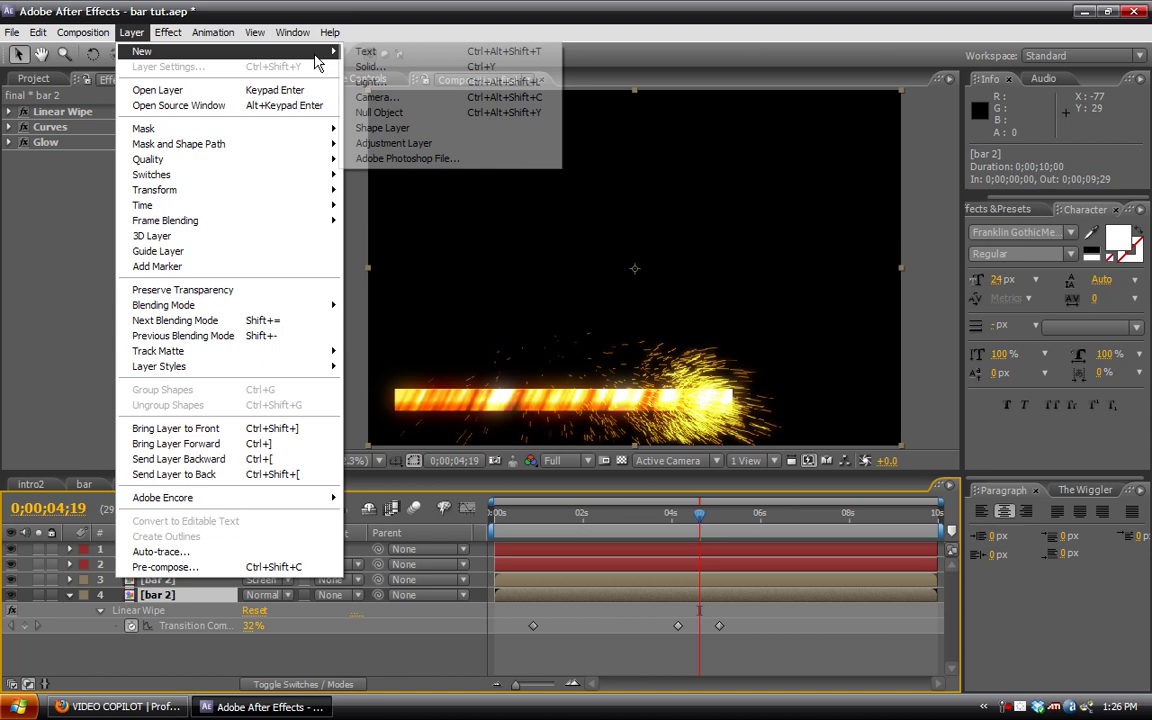
left_click(366, 51)
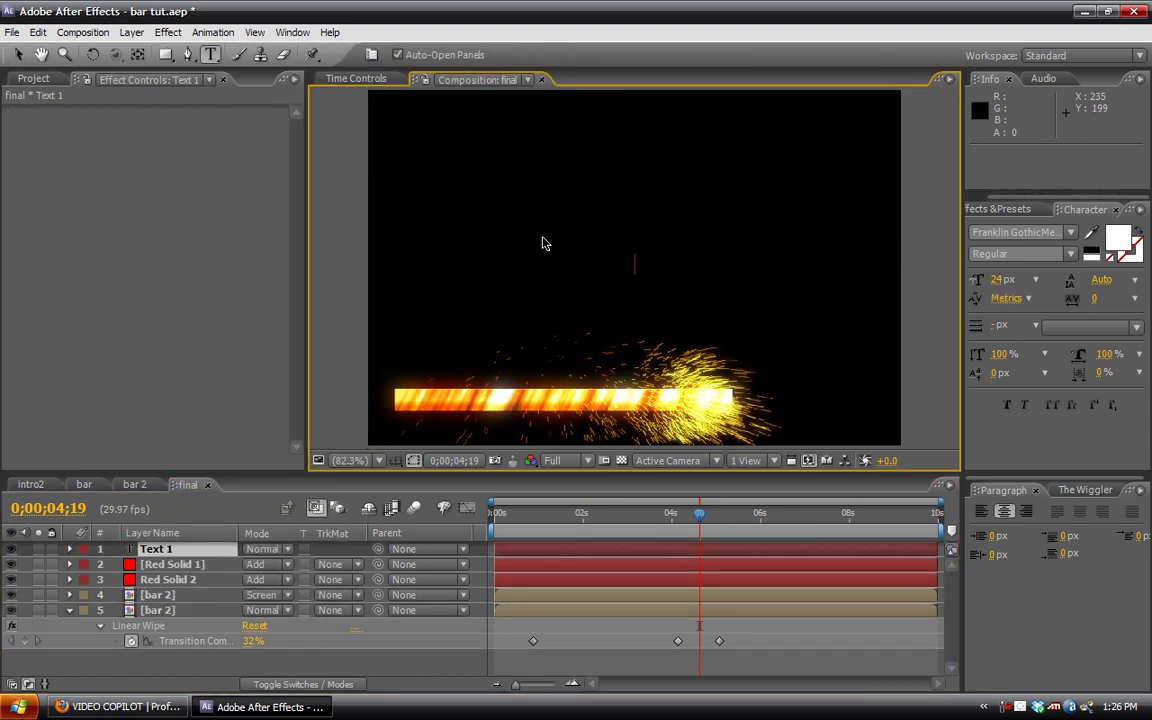
type("Loading")
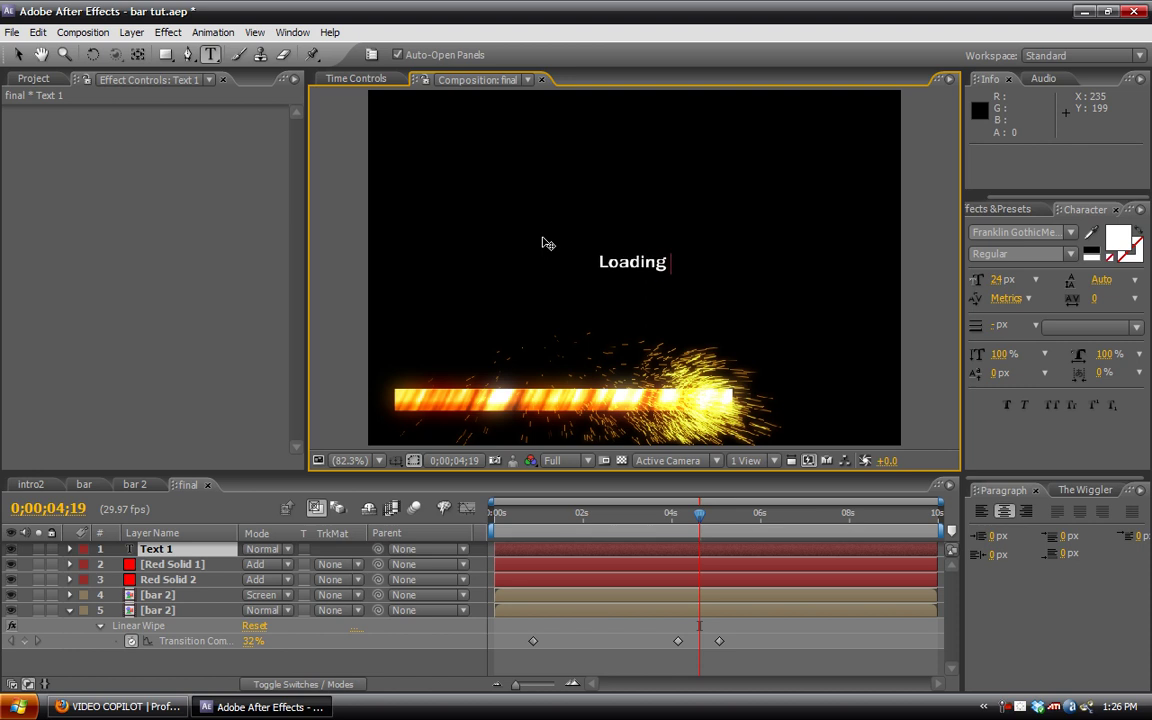
type(" Soung")
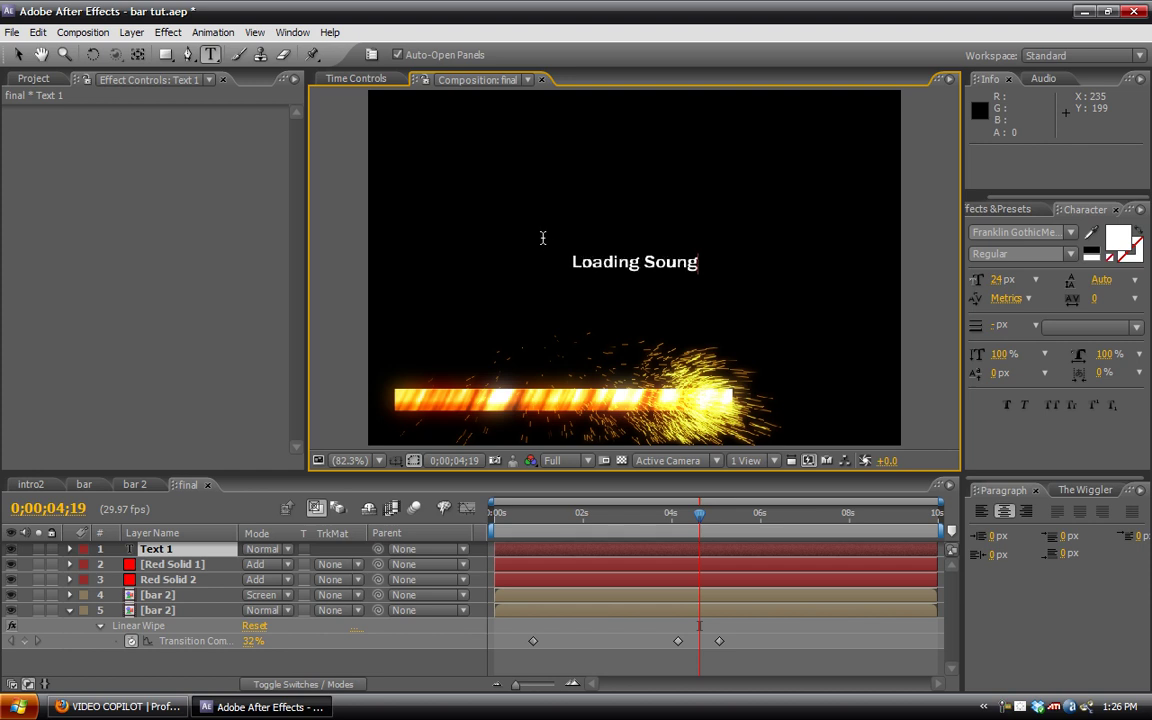
key("BackSpace")
type("d Effects")
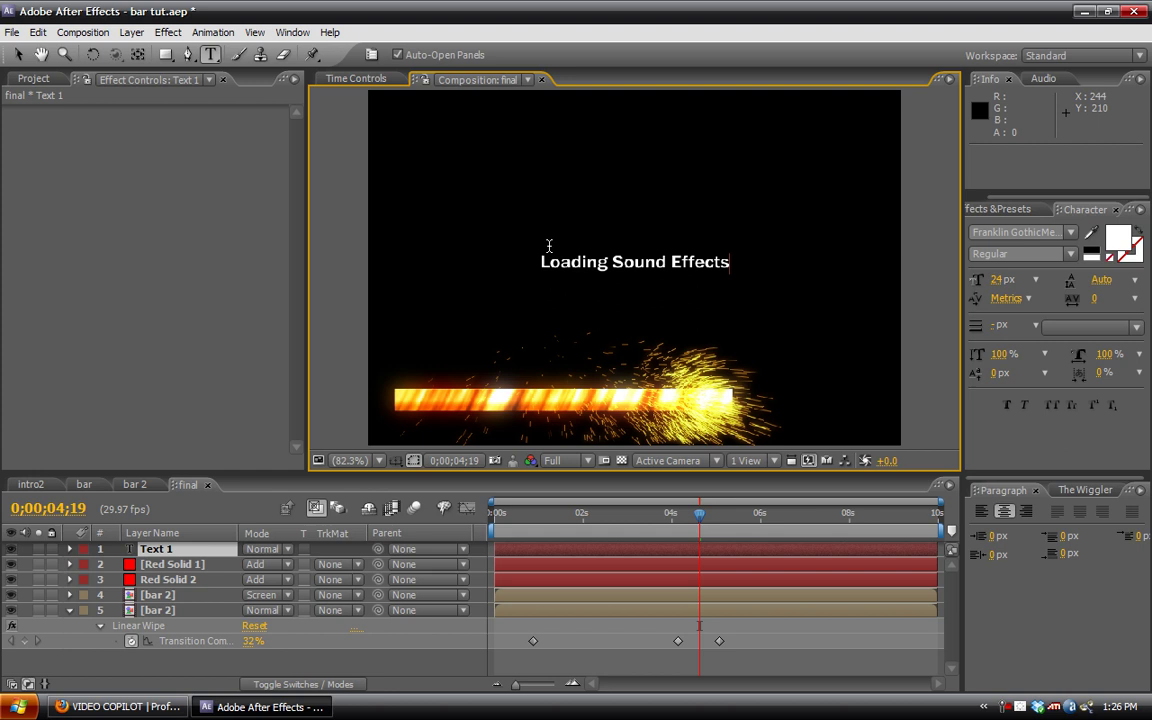
left_click(133, 296)
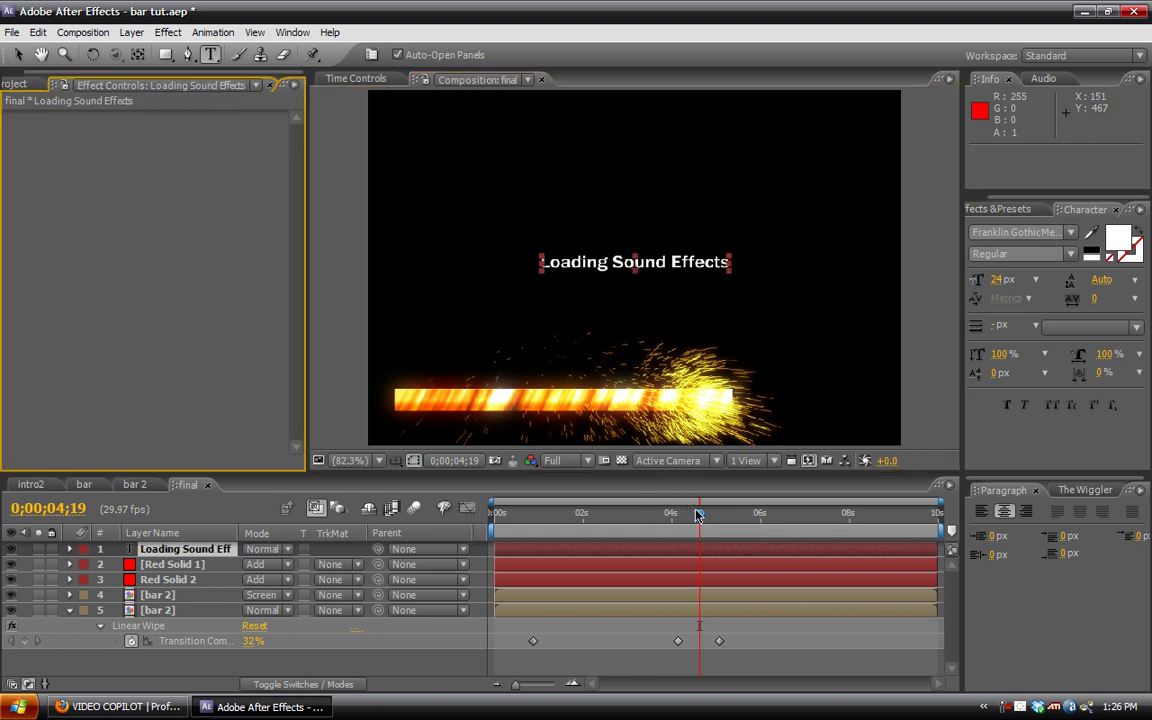
left_click_drag(705, 521, 683, 521)
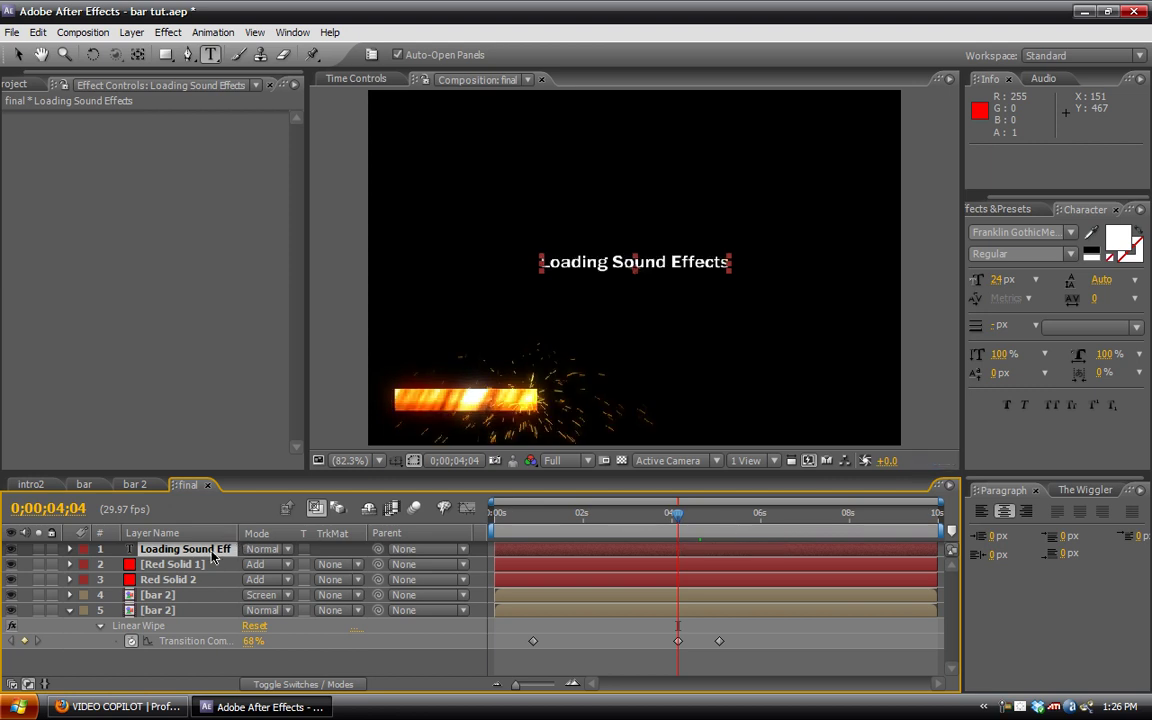
Set a Source Text keyframe on the caption at about 4 seconds, then step ahead one frame
left_click(70, 549)
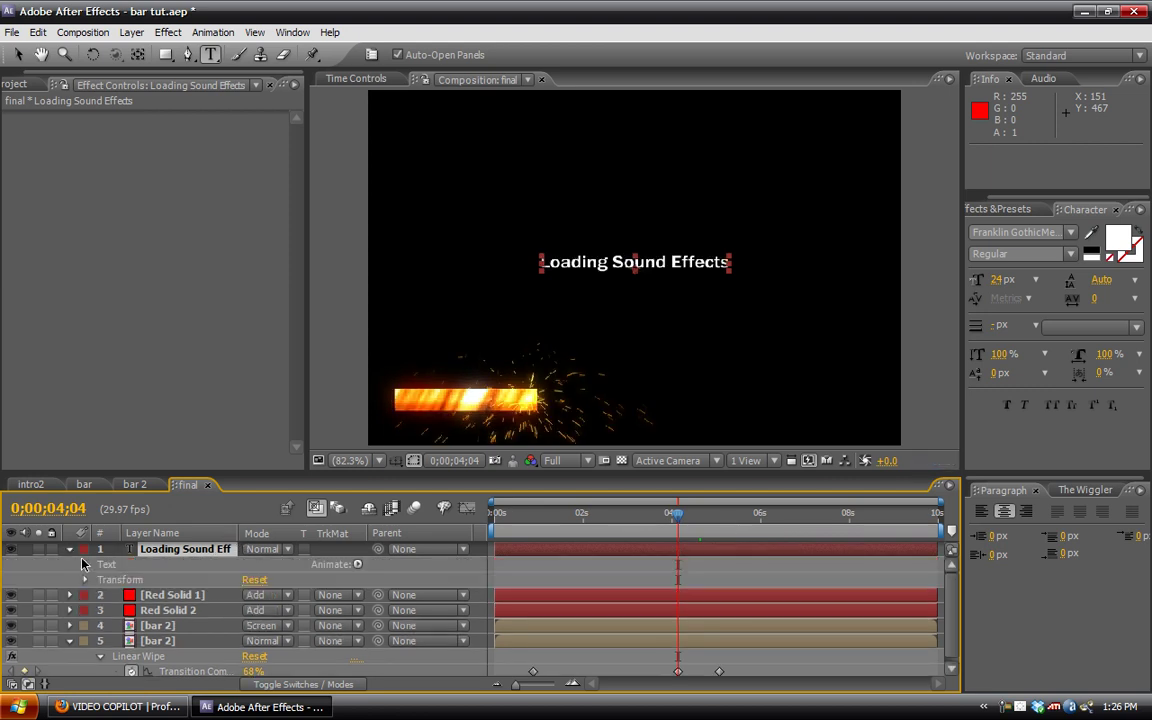
left_click(85, 564)
left_click(115, 580)
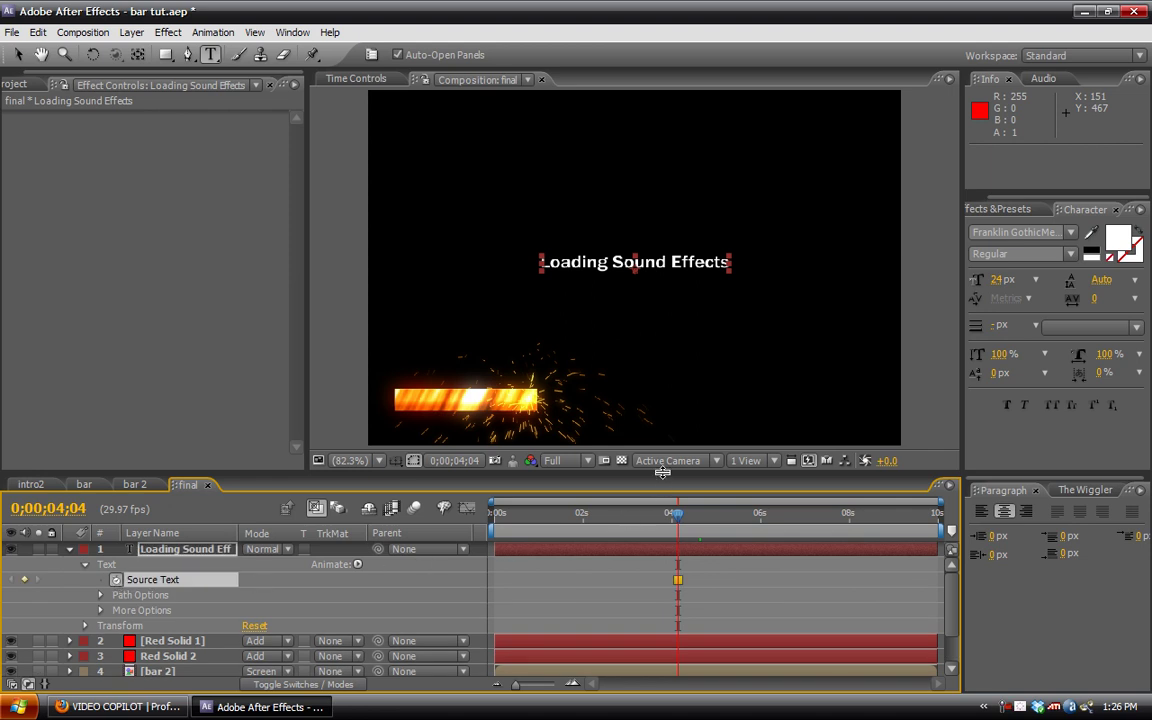
left_click_drag(661, 472, 665, 428)
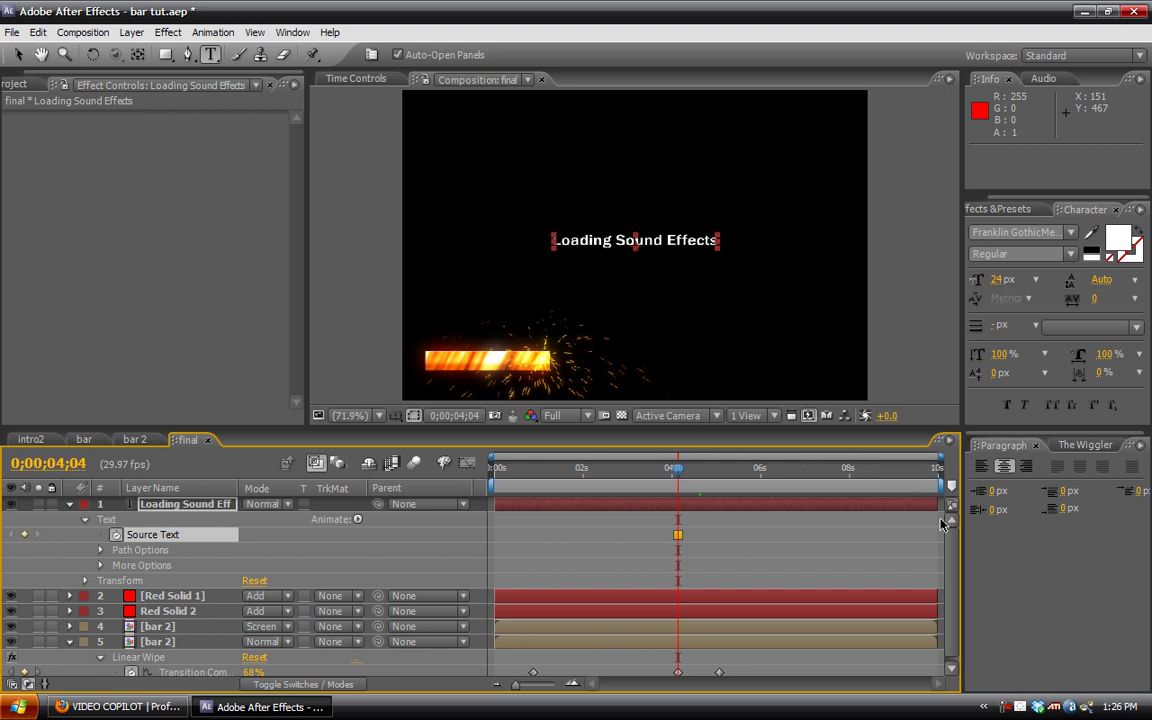
key("Page_Down")
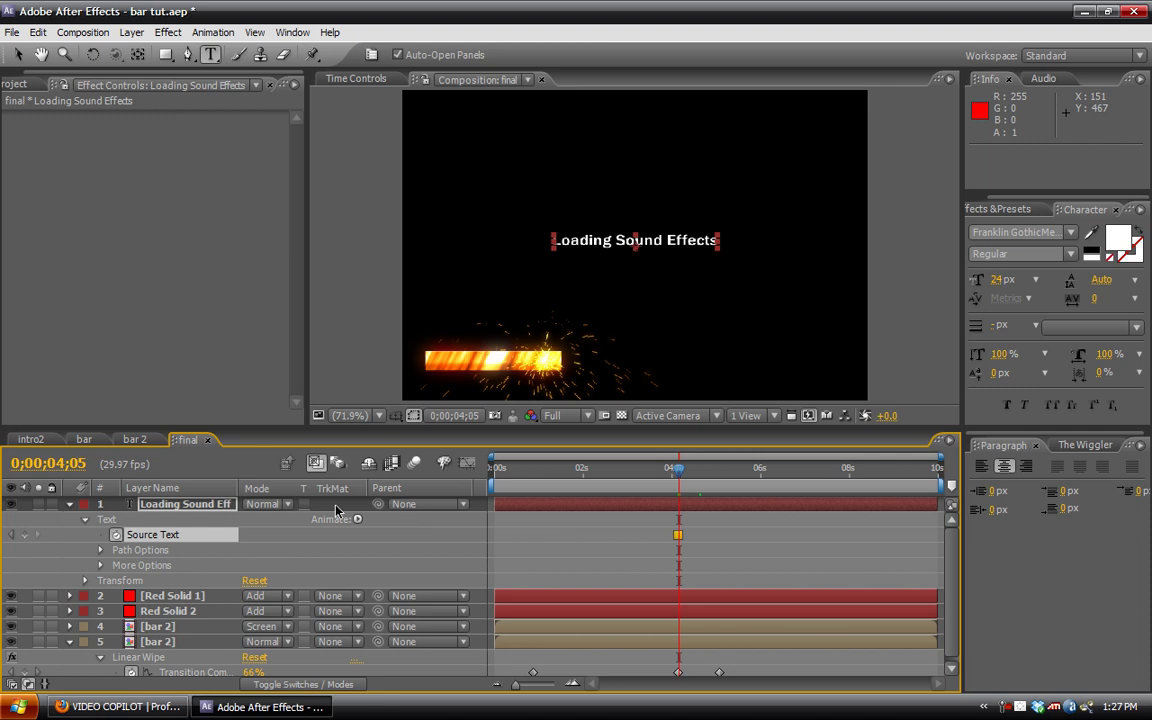
Change the caption text from 'Sound Effects' to 'Asteroid field' at this frame
left_click(210, 508)
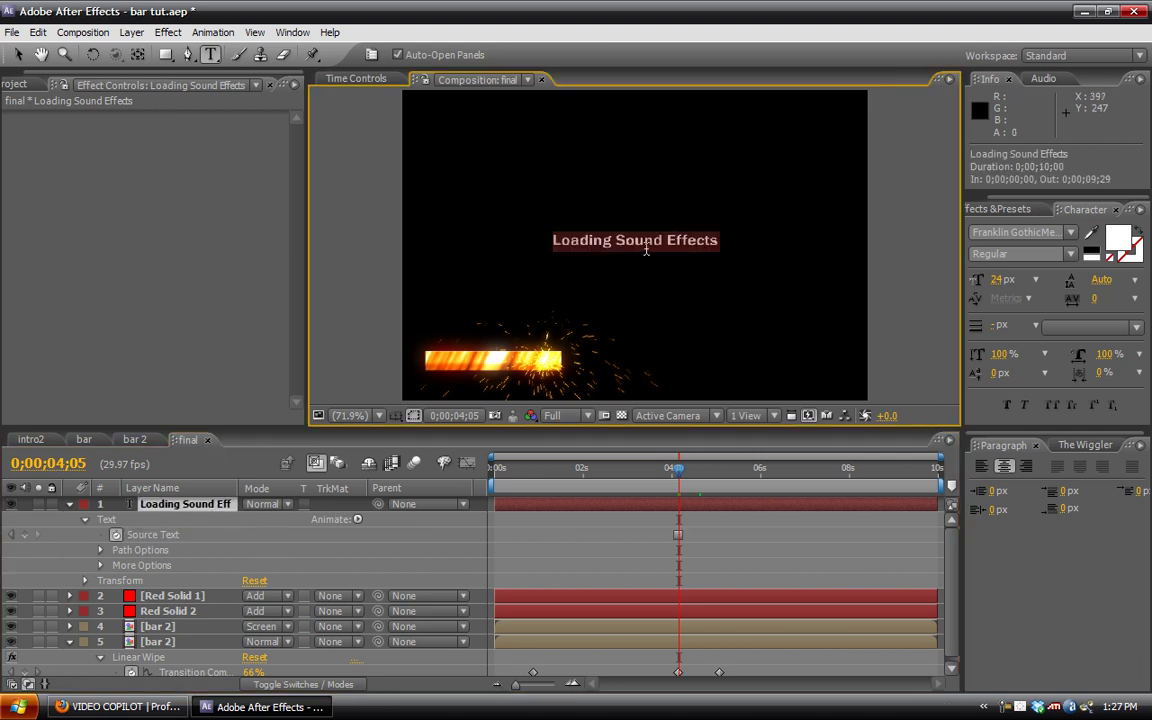
left_click_drag(615, 241, 715, 237)
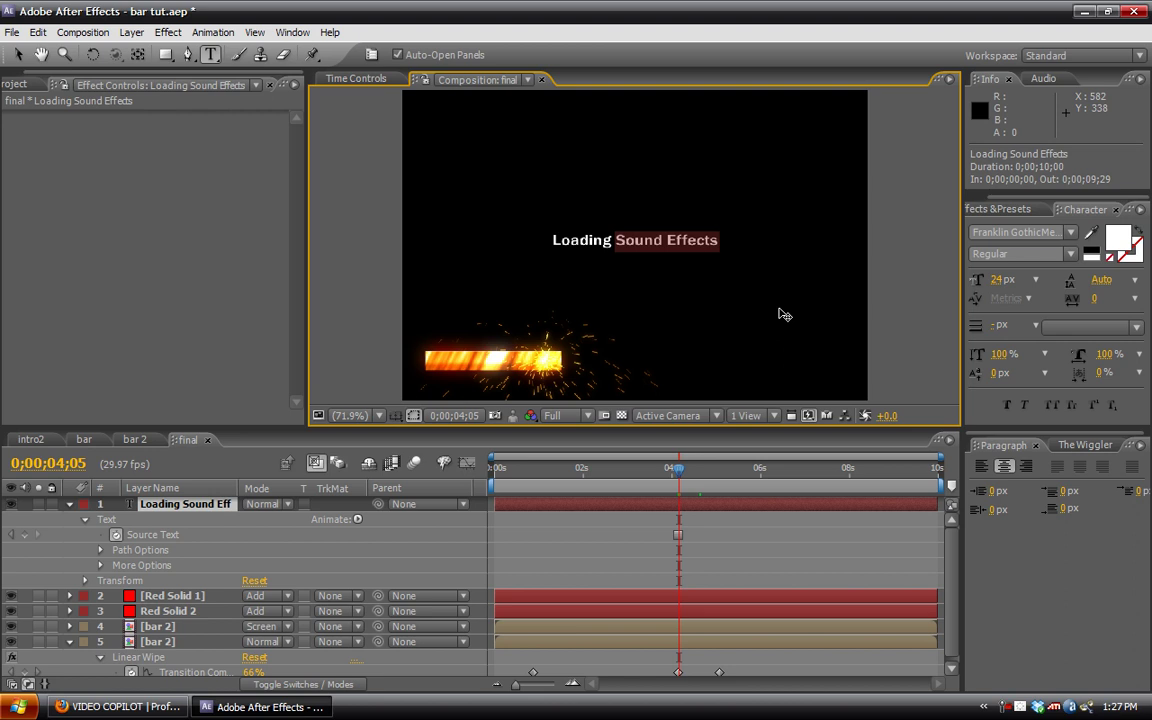
type("Ads")
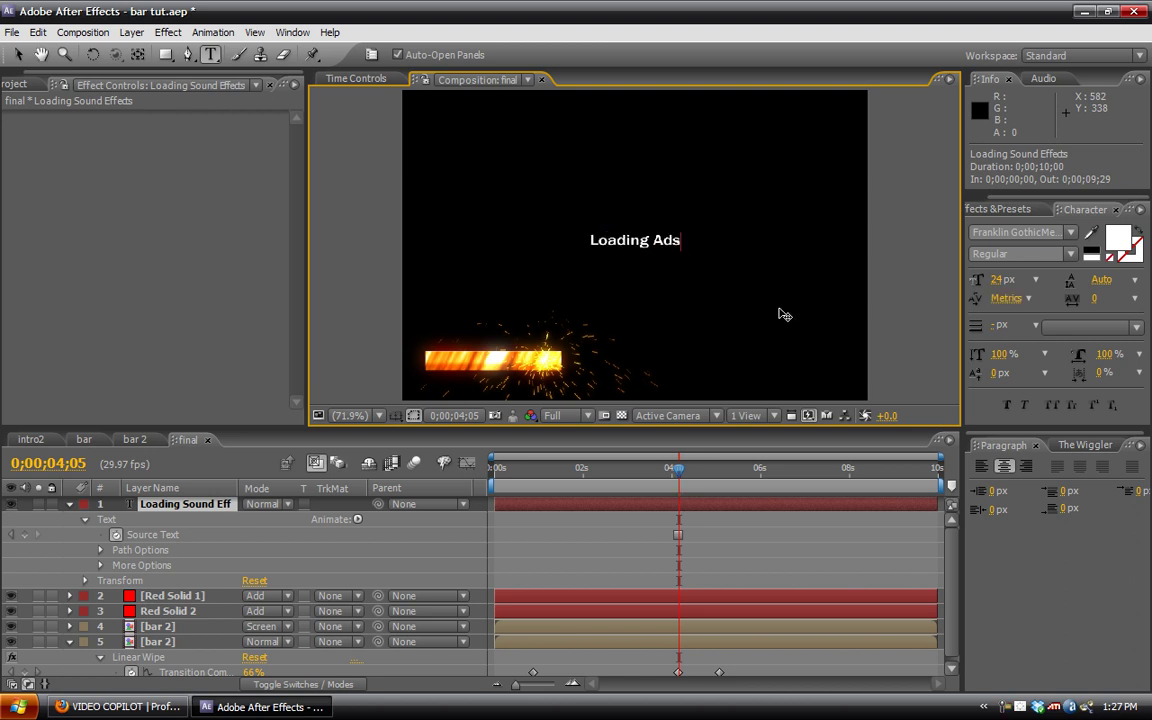
key("BackSpace")
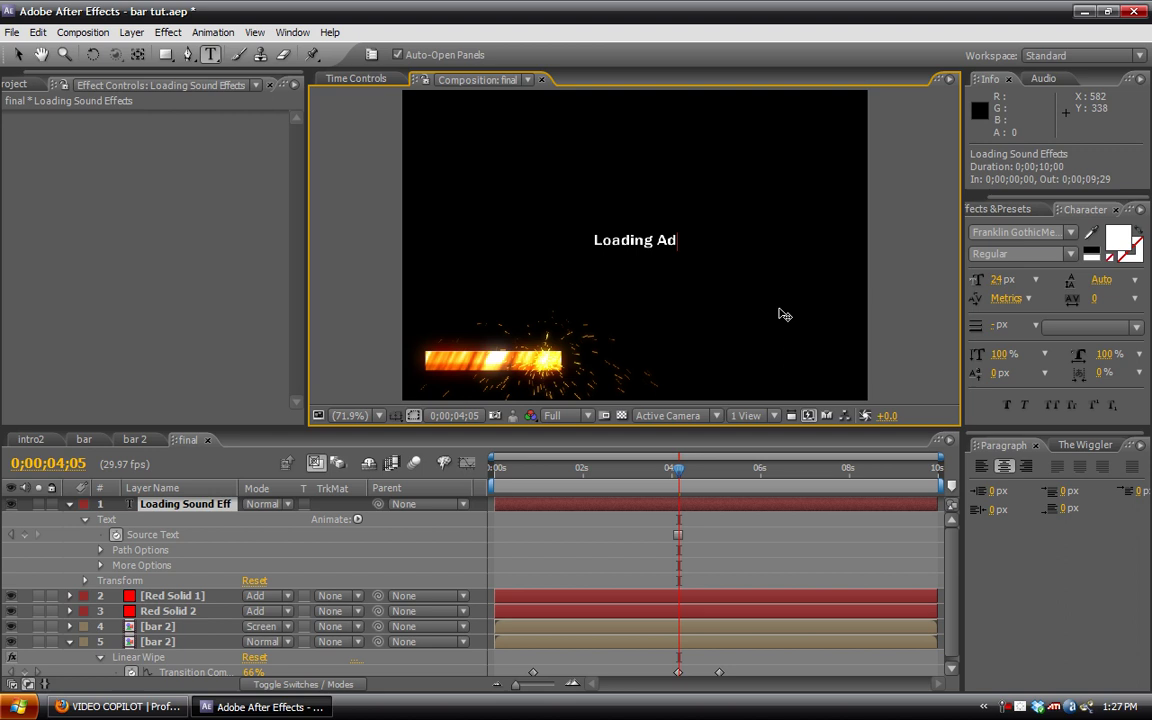
type("ter")
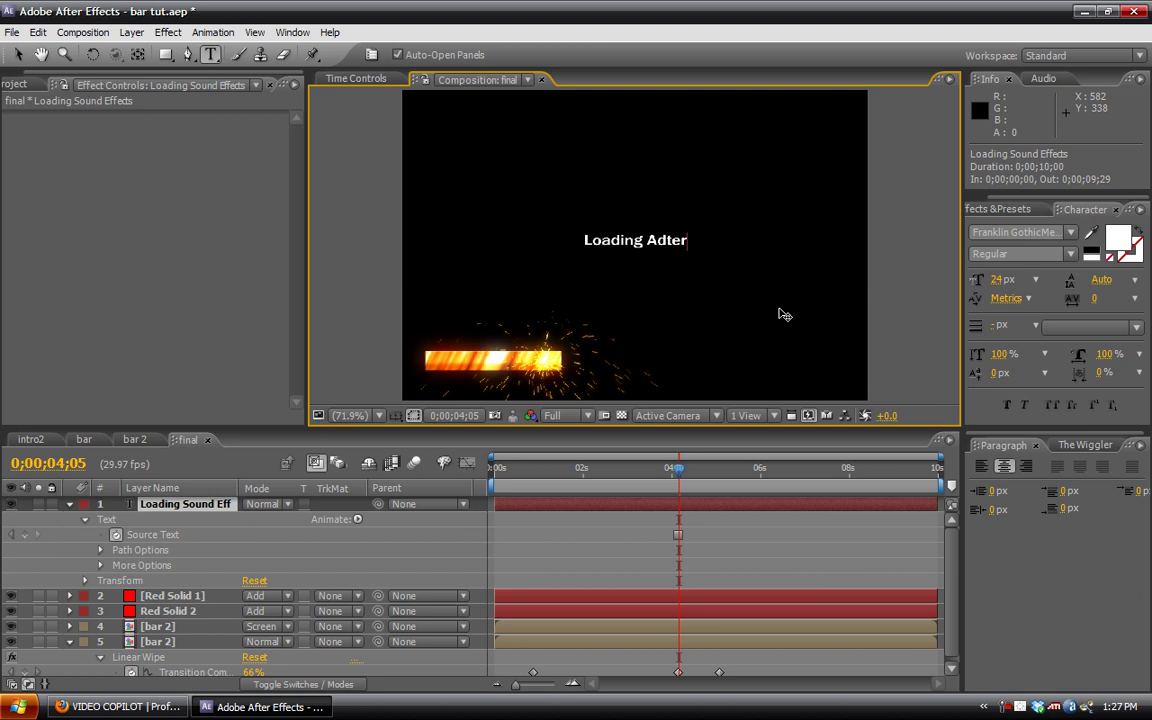
type("oid")
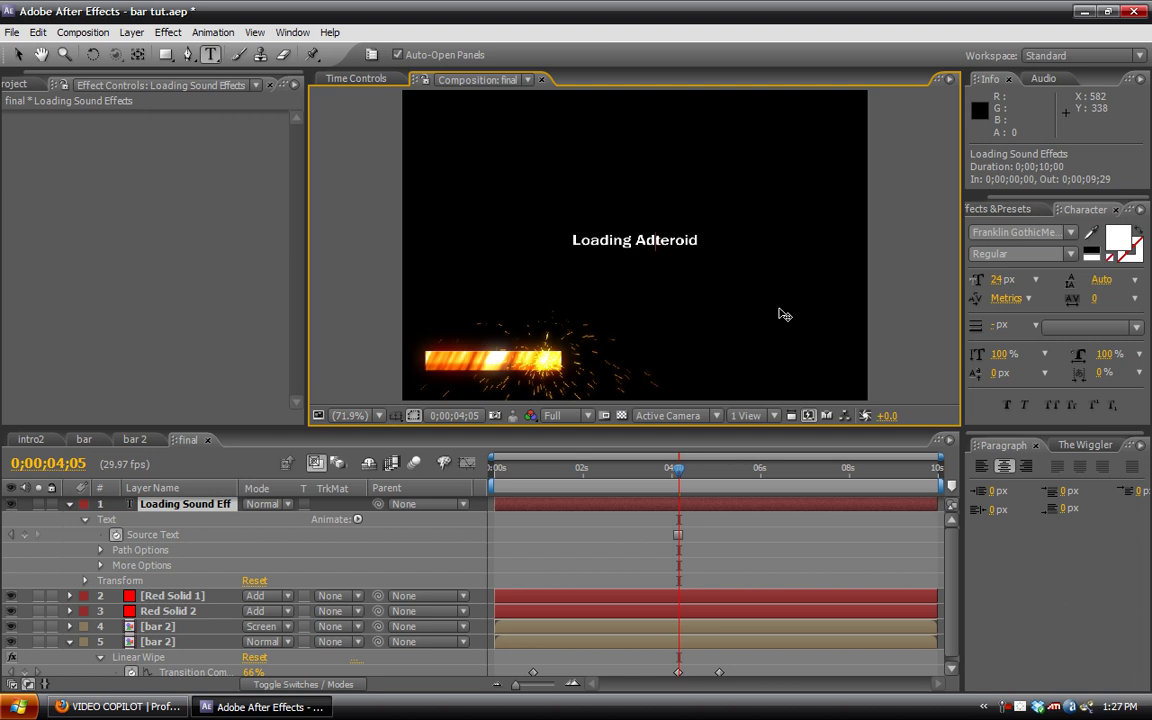
key("BackSpace")
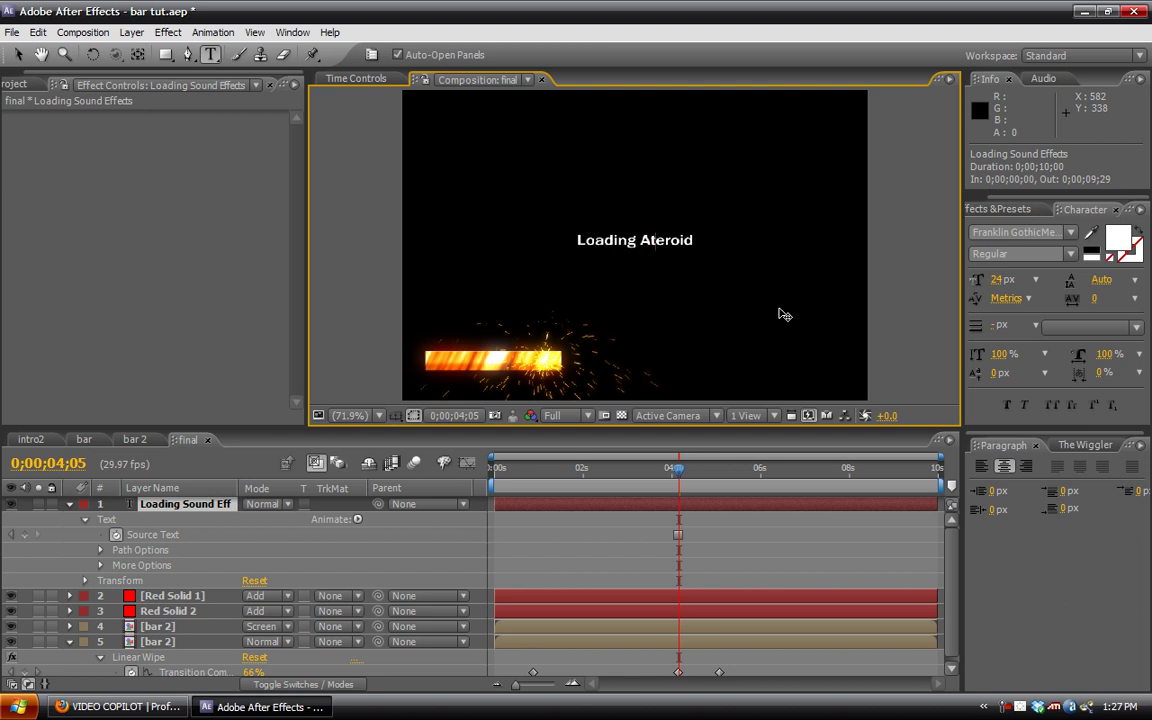
type("steroid")
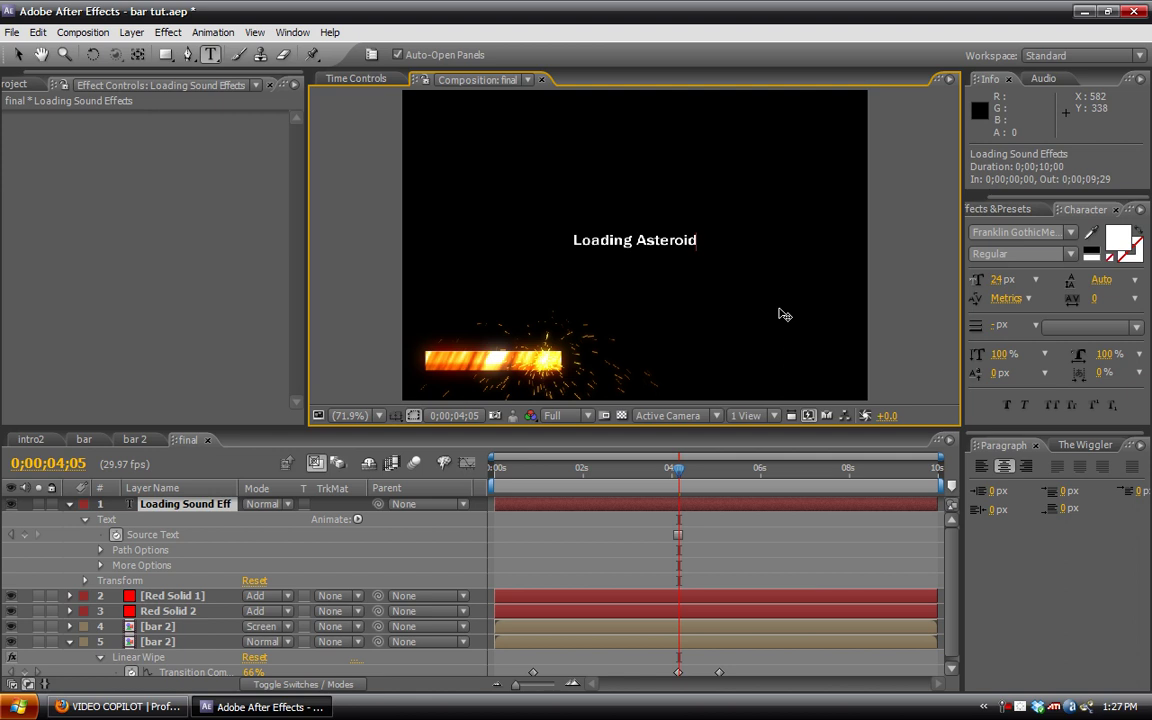
type(" field")
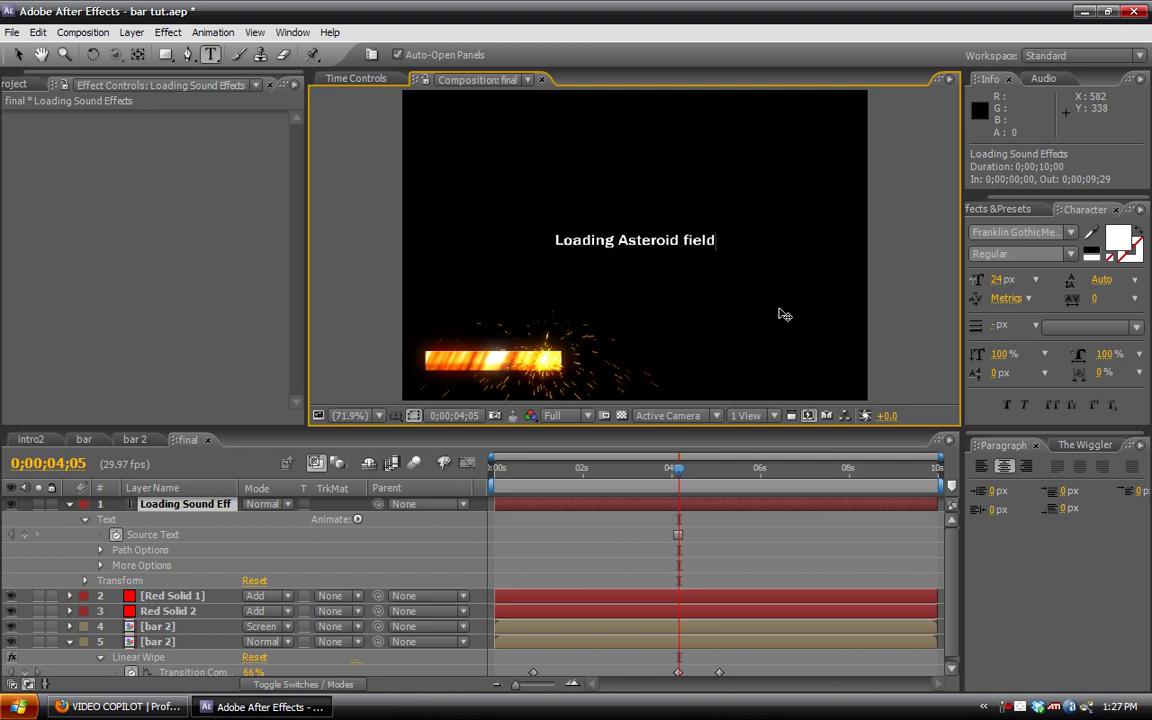
left_click(224, 373)
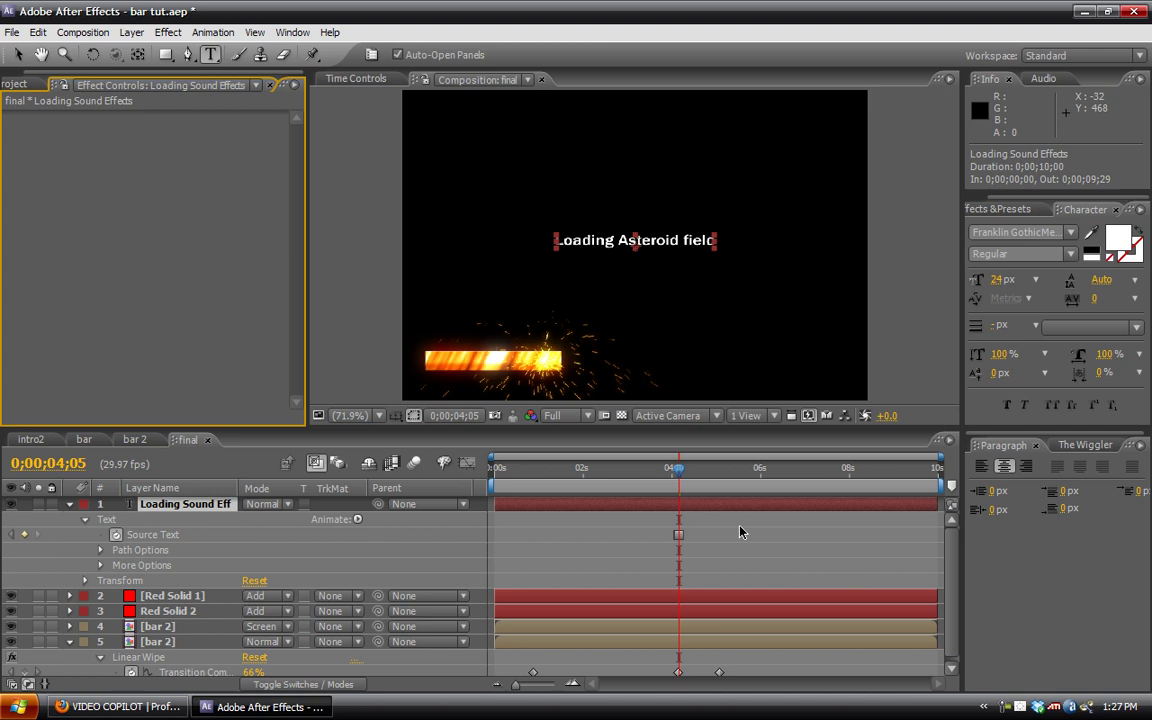
Scrub across the swap to check it, ending at 3;28
left_click_drag(679, 472, 709, 472)
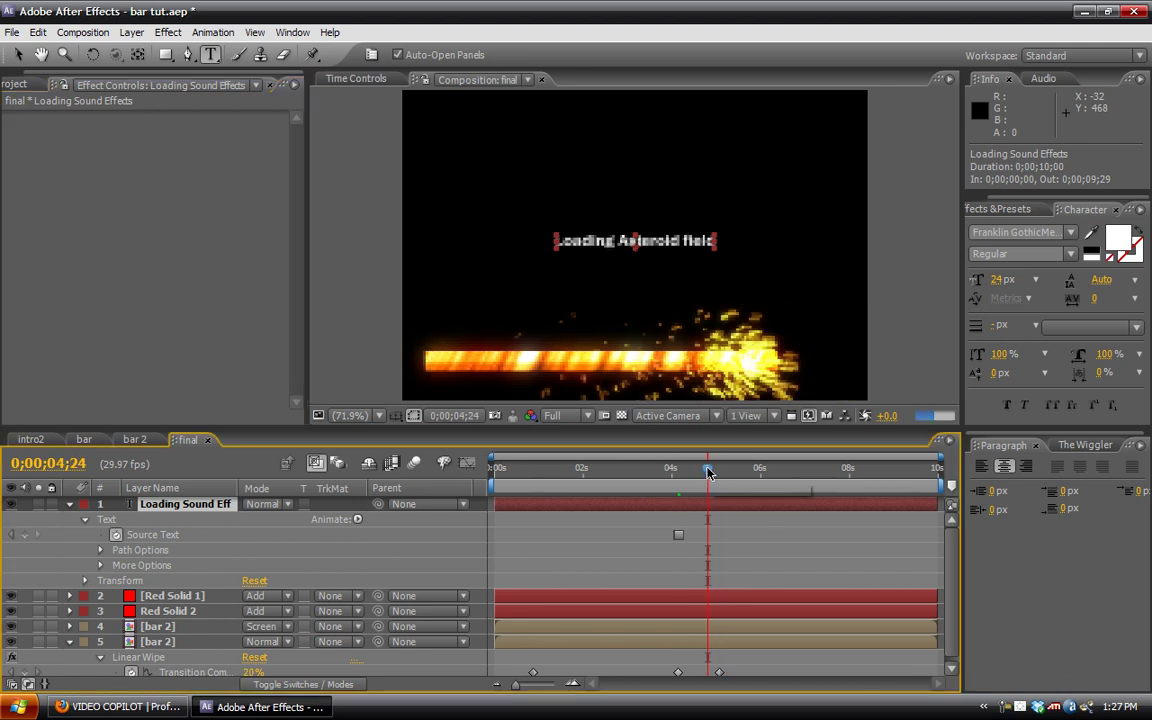
left_click_drag(708, 472, 706, 472)
left_click(670, 468)
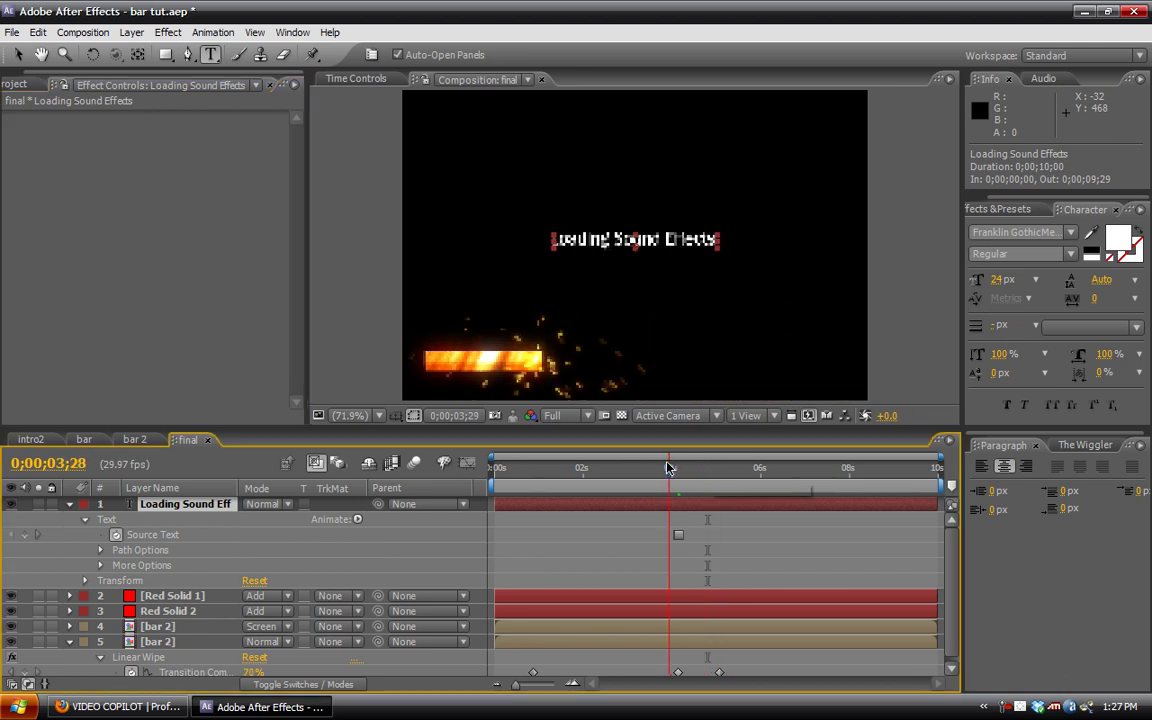
Collapse the text layer; a new light layer is started by mistake and cancelled
left_click(70, 505)
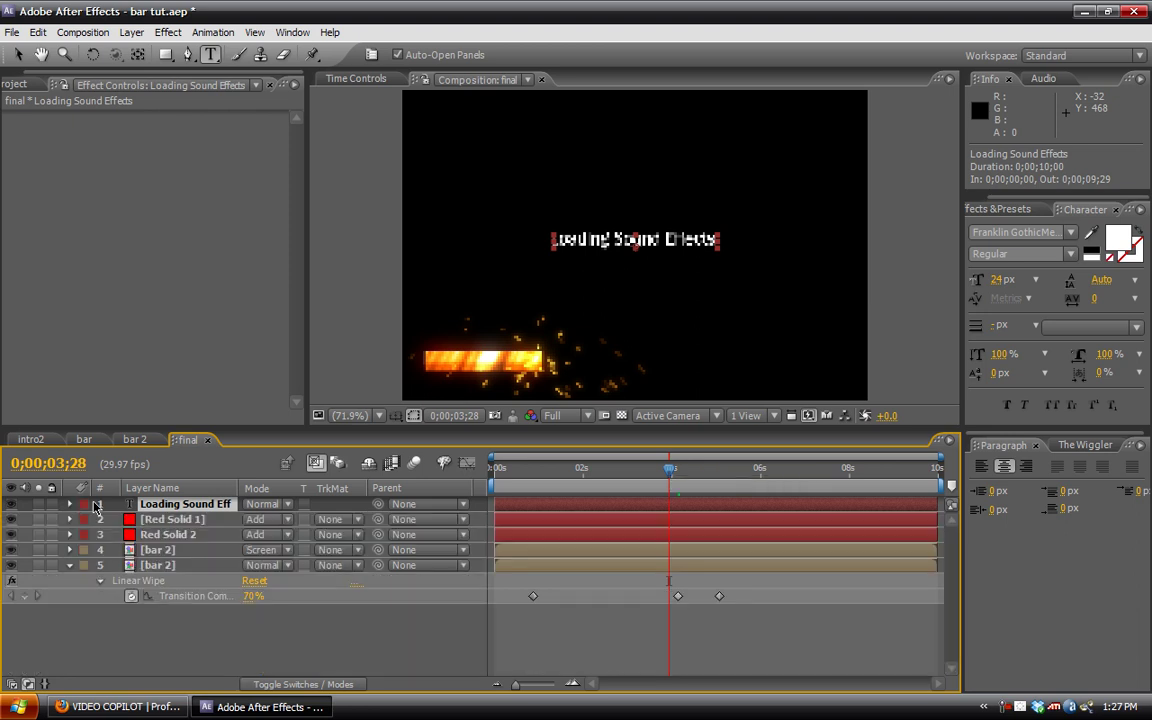
left_click(168, 32)
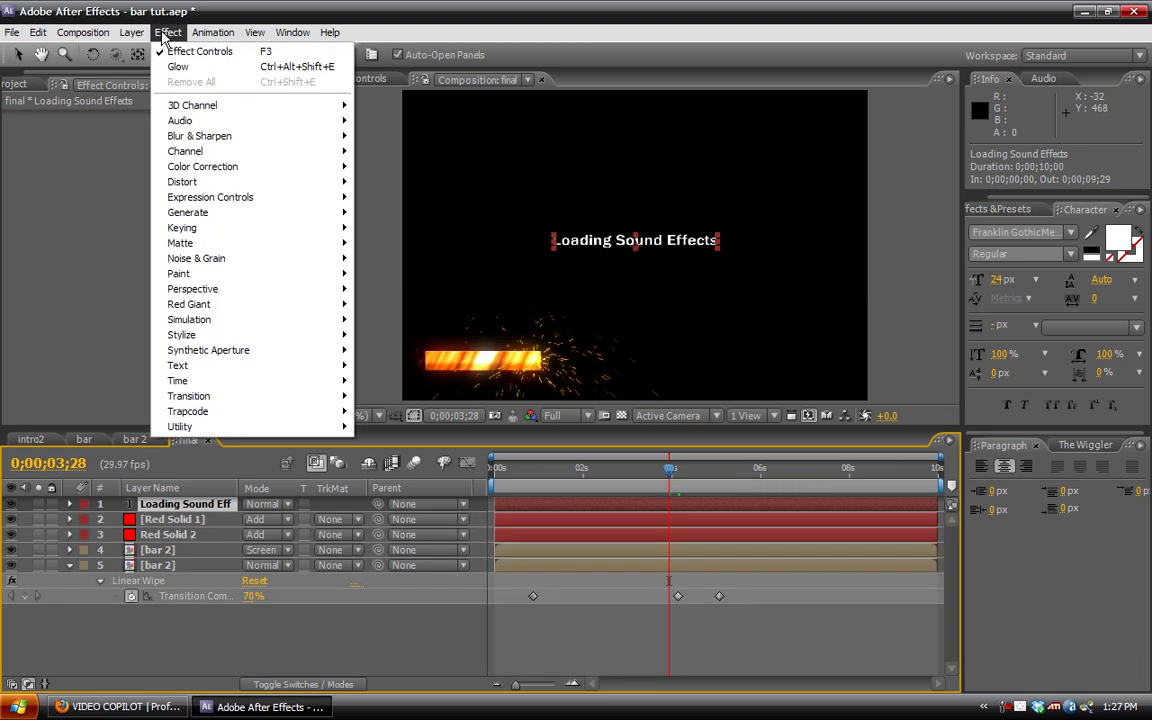
mouse_move(131, 32)
mouse_move(330, 51)
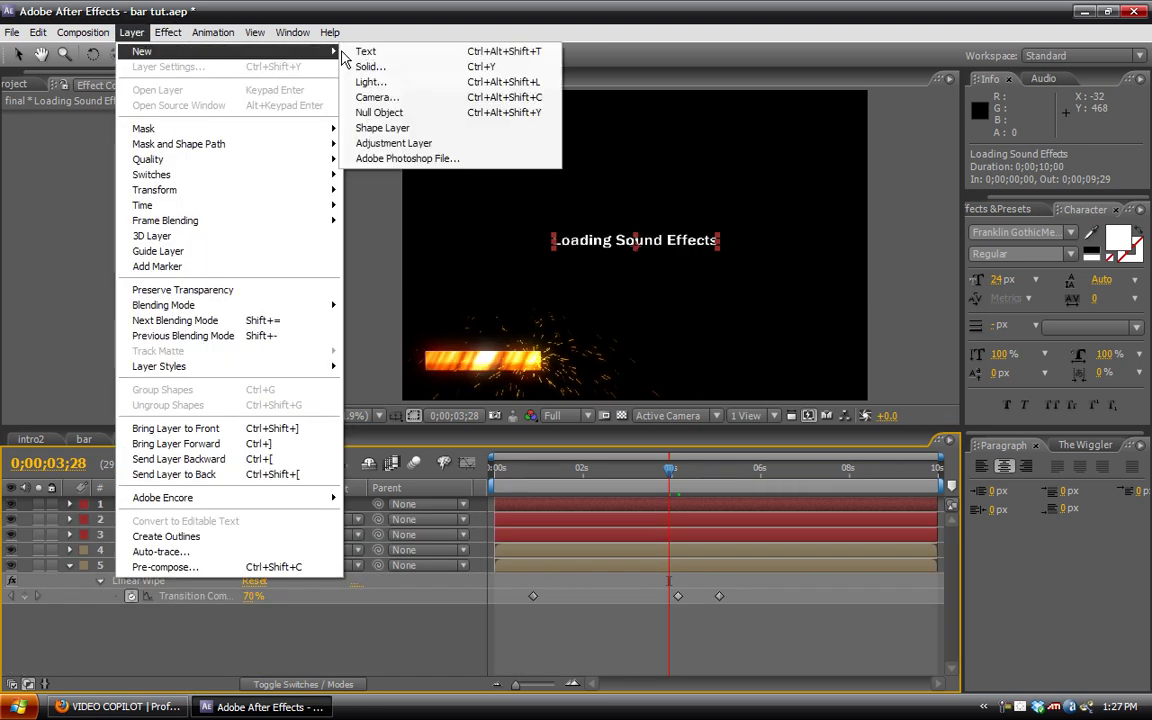
left_click(383, 82)
left_click(679, 451)
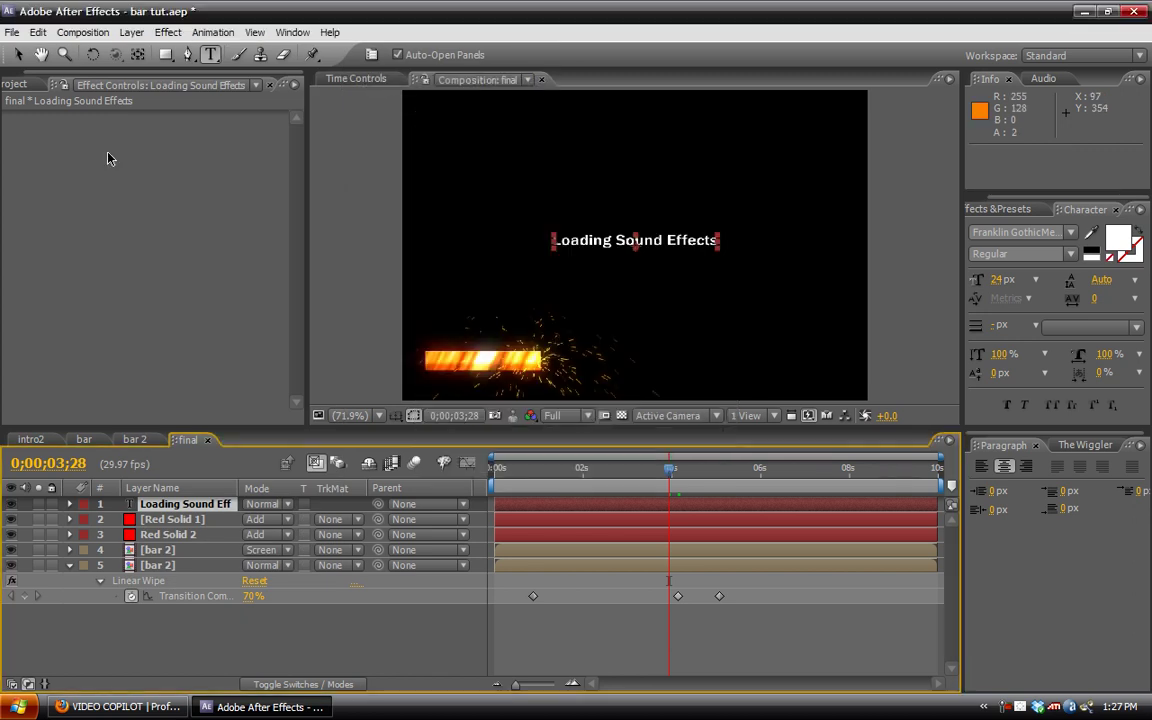
Create a new solid layer coloured black, named Black Solid 2
left_click(133, 33)
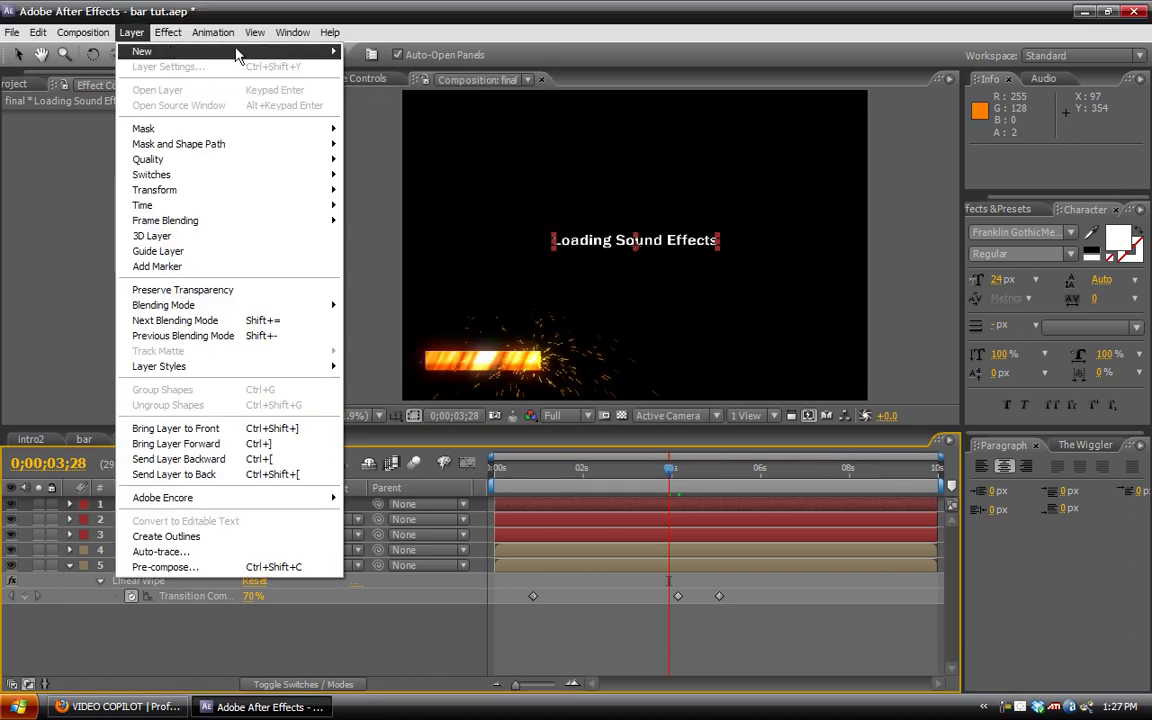
mouse_move(325, 51)
left_click(374, 68)
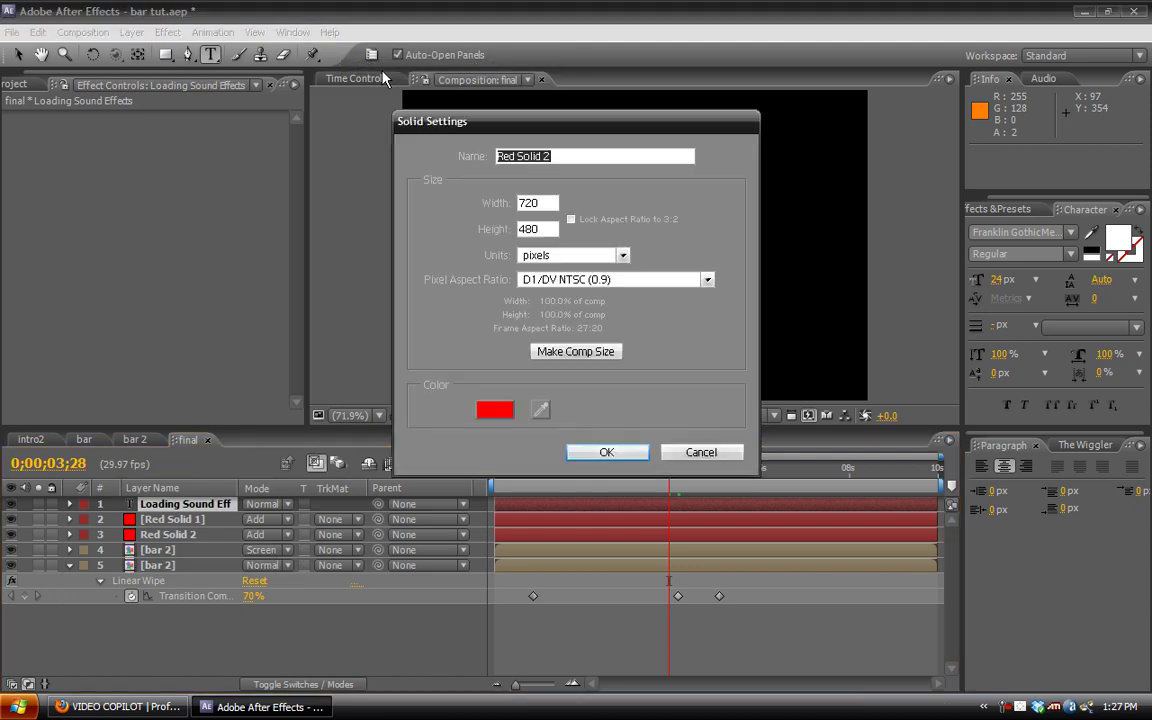
left_click(503, 408)
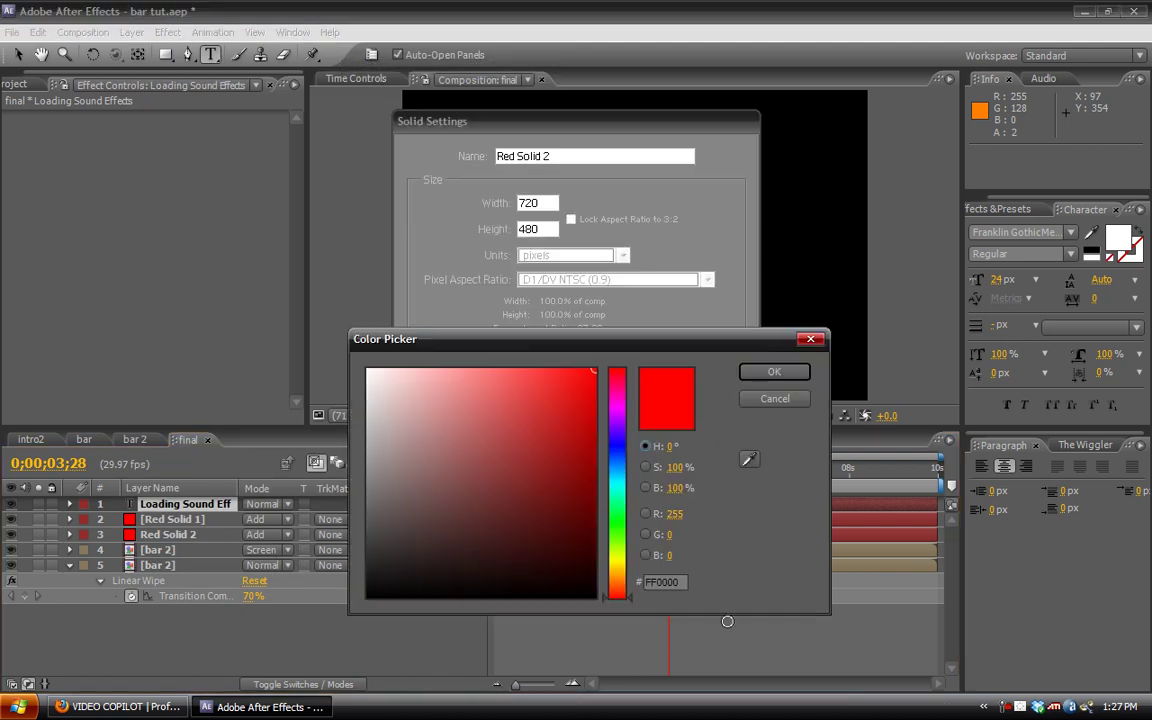
left_click(774, 371)
left_click(606, 449)
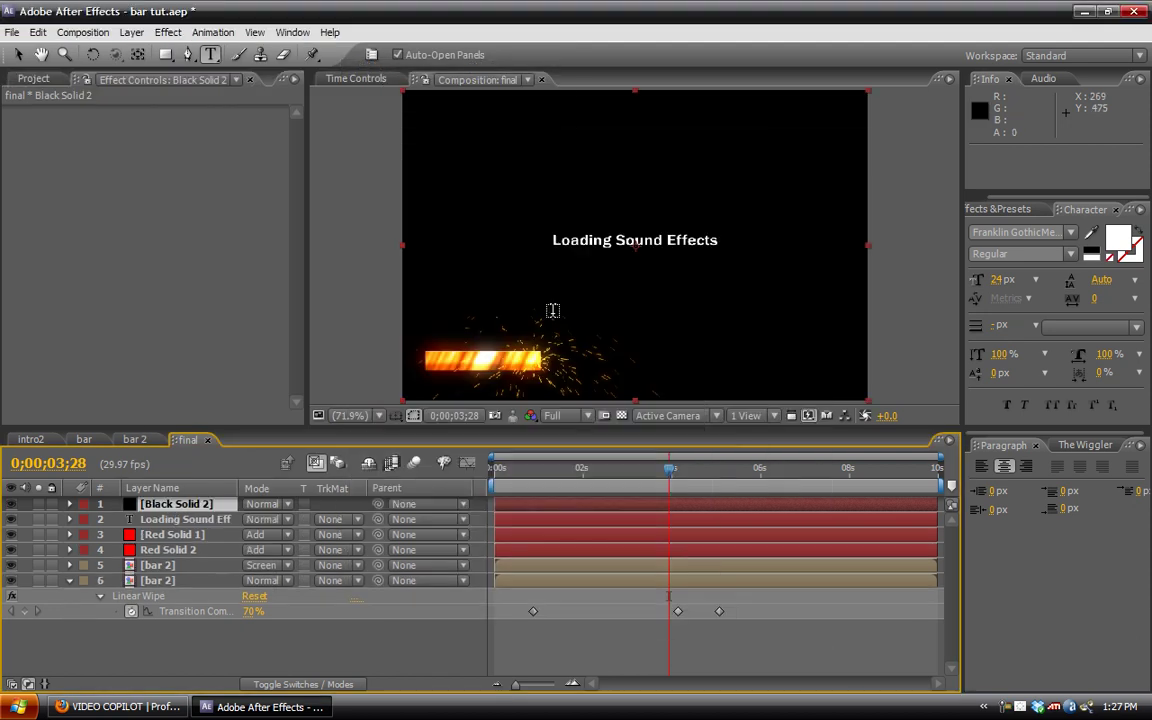
Apply Lens Flare to Black Solid 2 with 105mm Prime lens type and 60% Flare Brightness
left_click(168, 32)
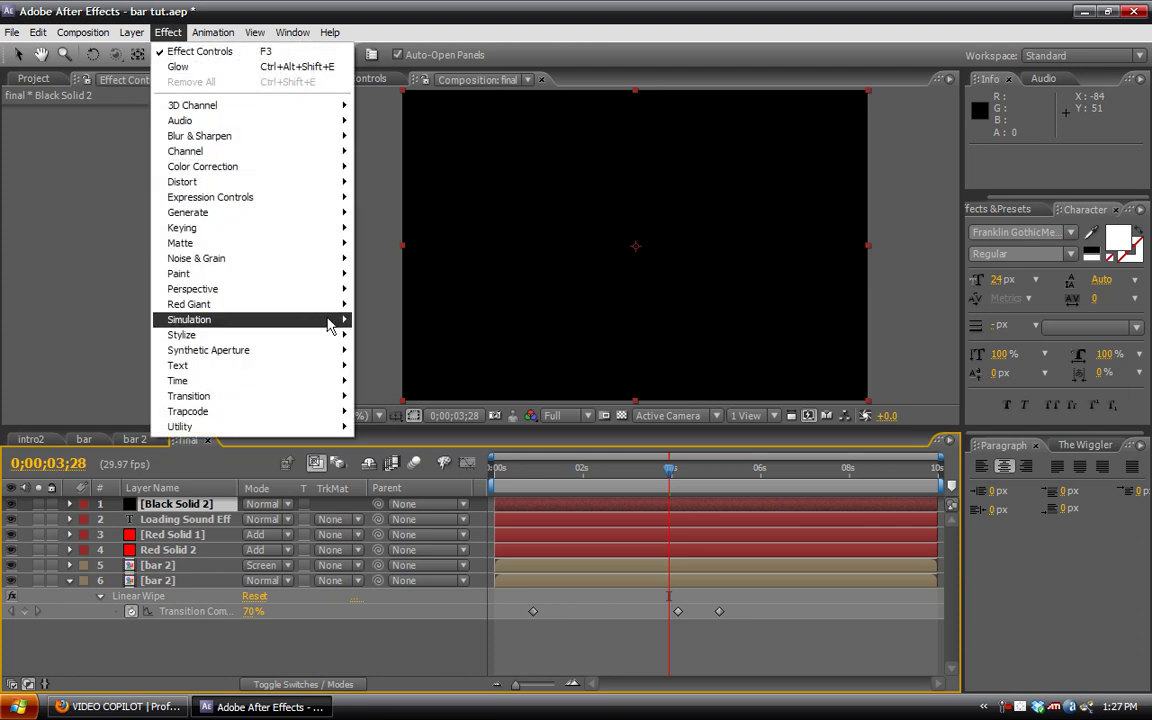
mouse_move(333, 327)
mouse_move(340, 212)
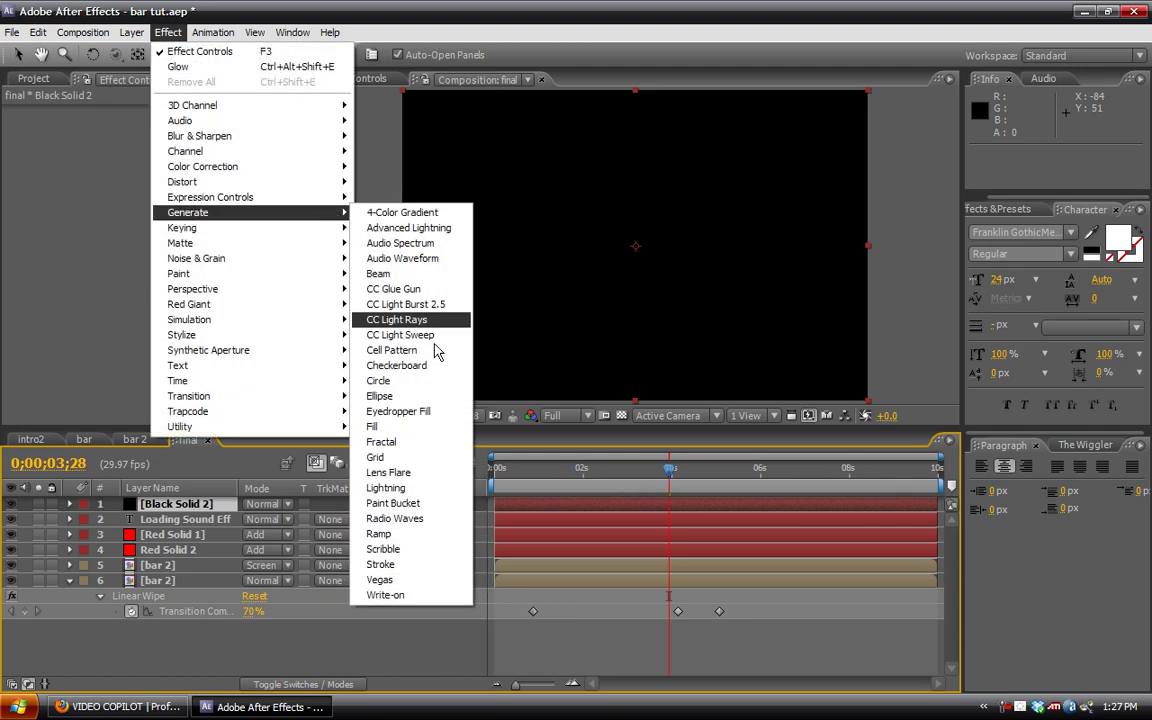
left_click(392, 472)
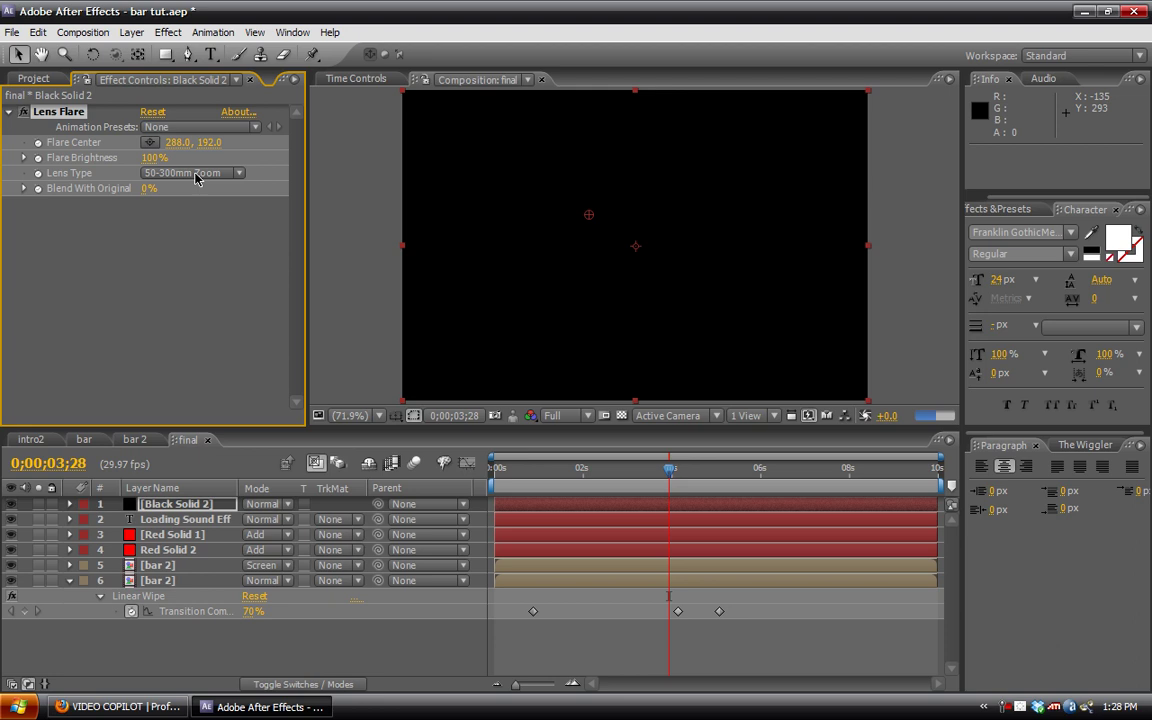
left_click(193, 176)
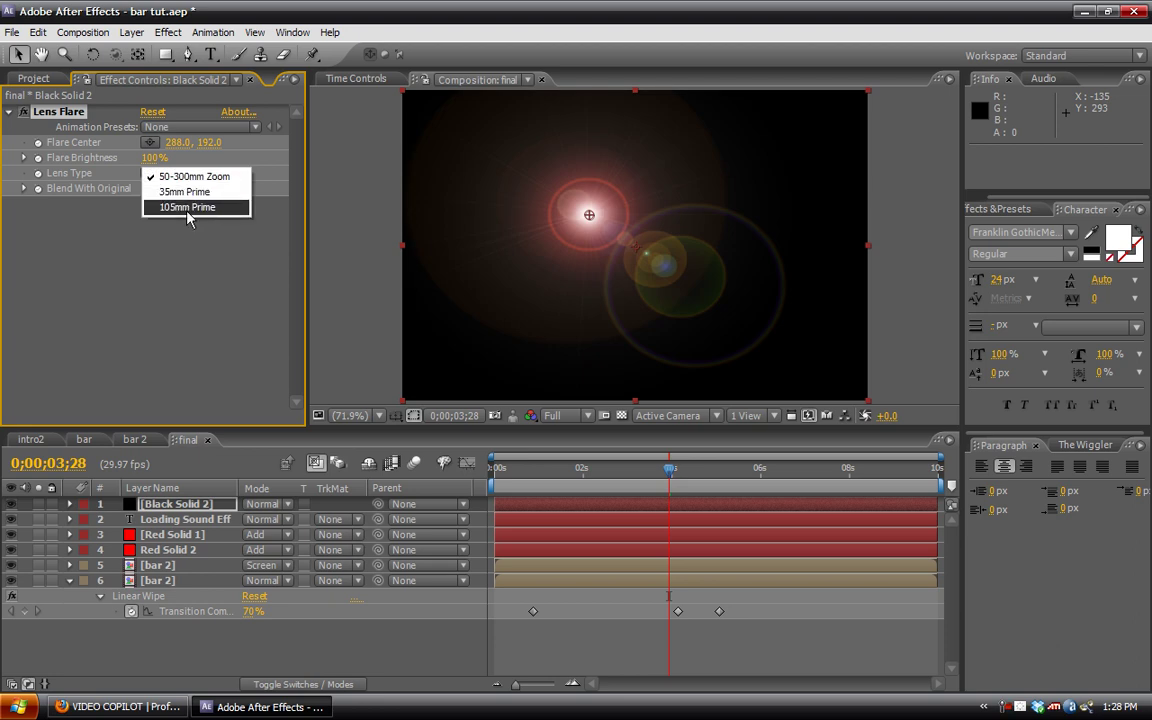
left_click(188, 210)
left_click(153, 158)
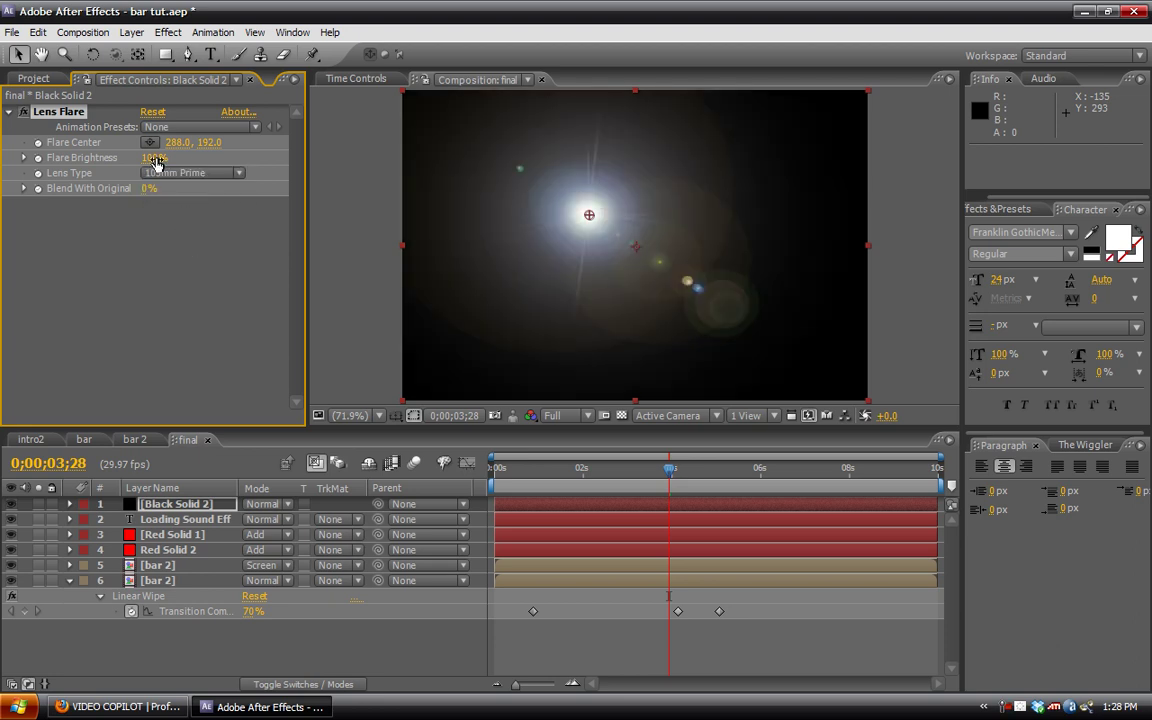
type("60")
key("Return")
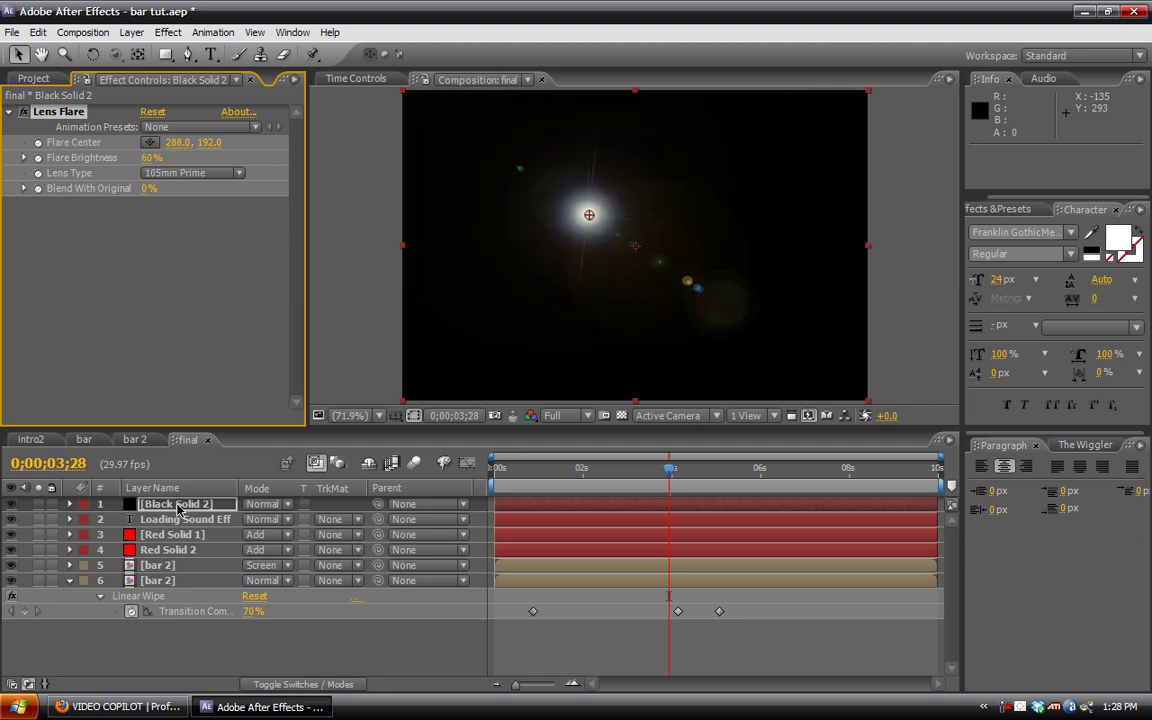
Link the Flare Center by expression to Red Solid 2's emitter position and scrub to check
left_click(160, 552)
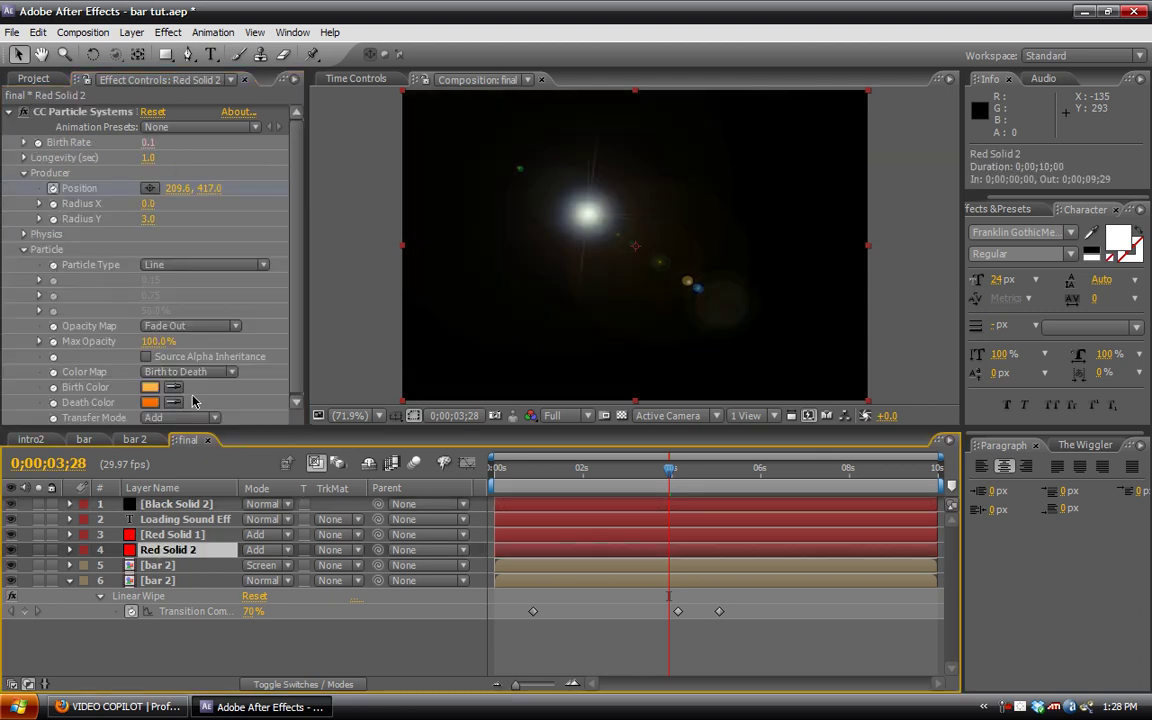
key("u")
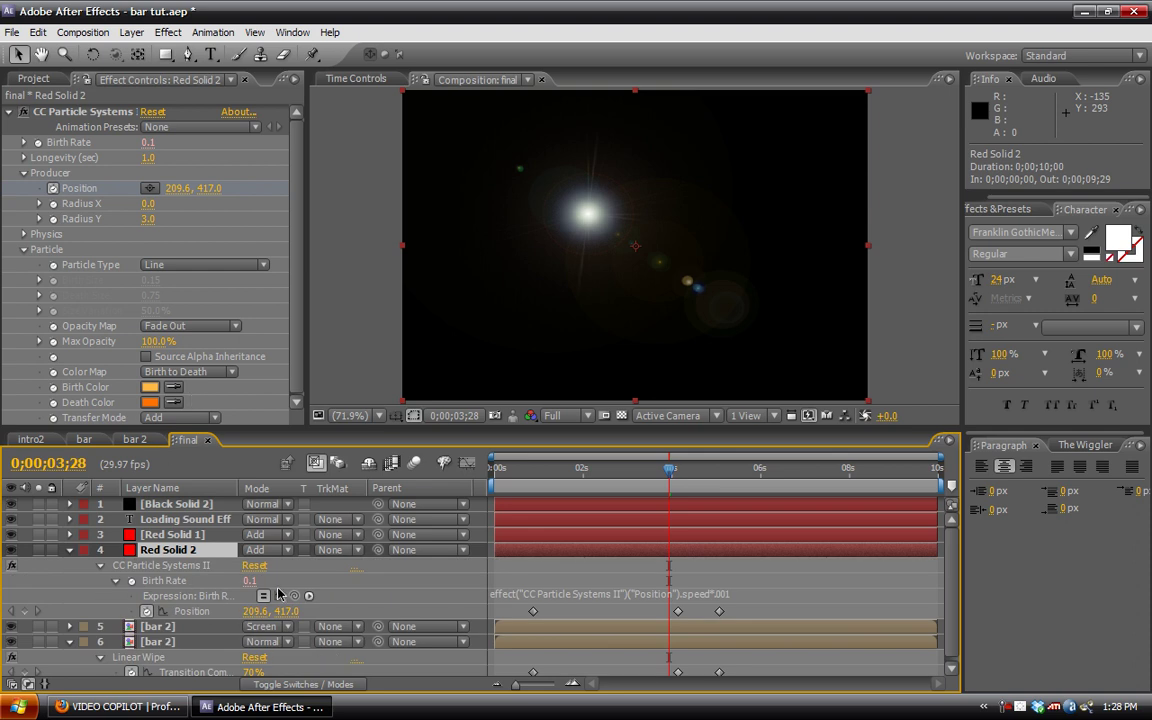
left_click(177, 505)
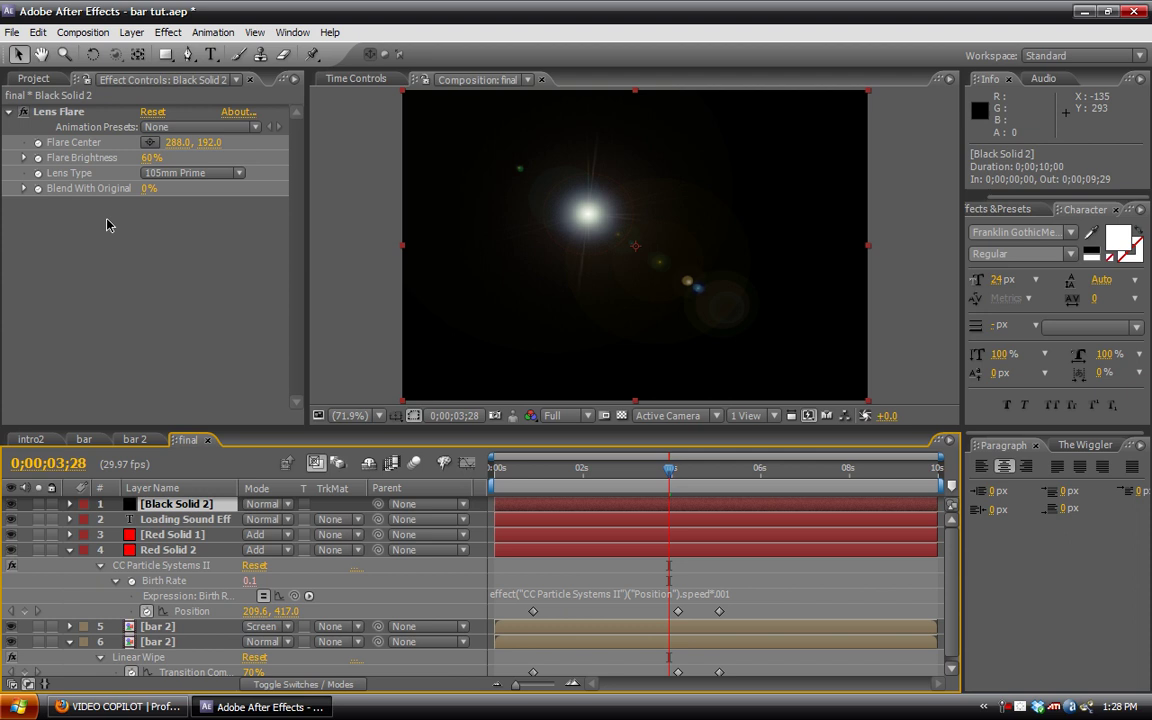
left_click(39, 143, "alt")
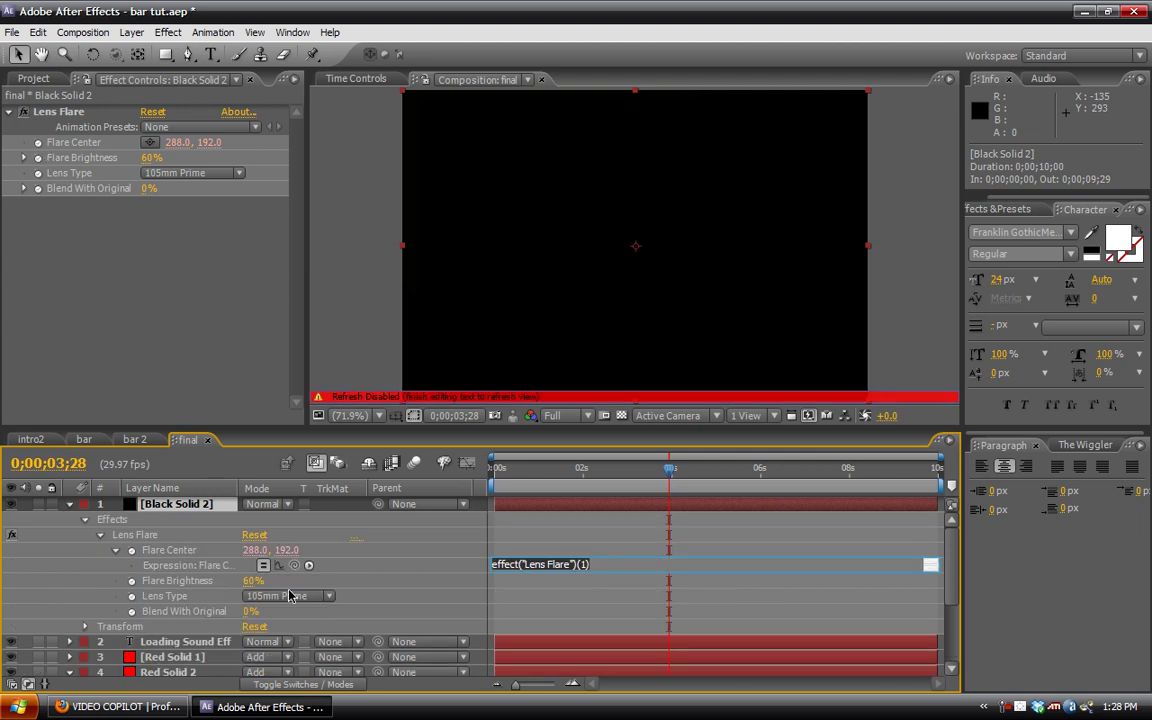
left_click_drag(293, 565, 192, 632)
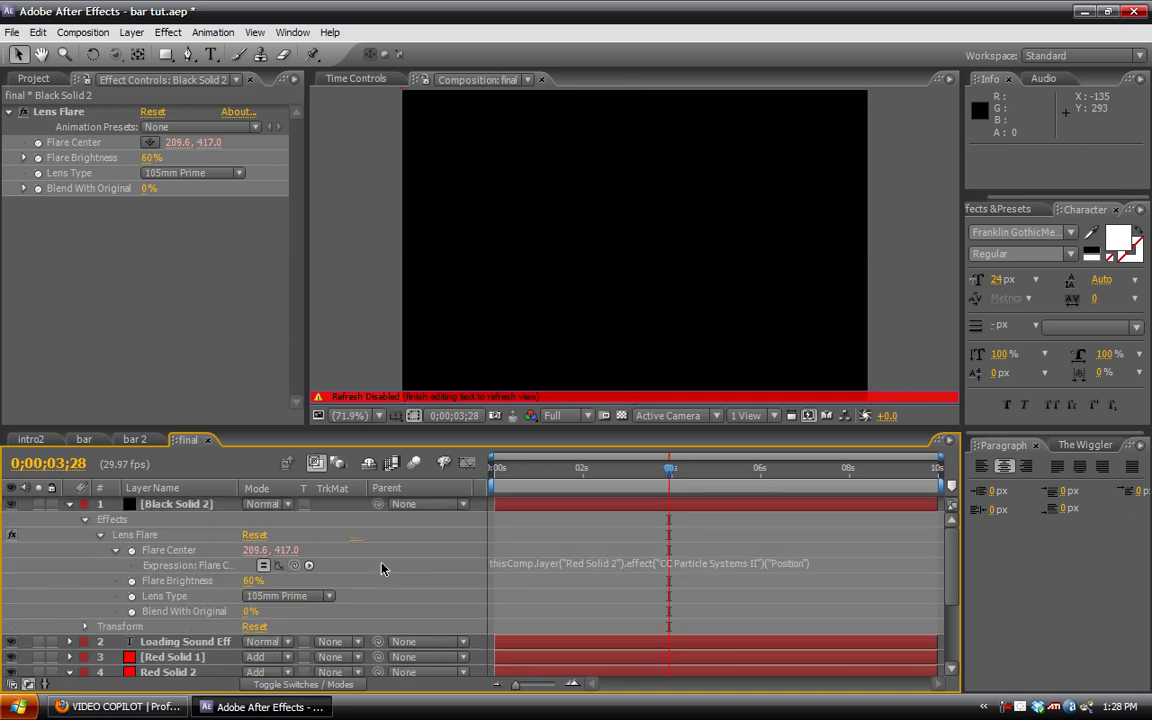
left_click(490, 547)
left_click_drag(669, 468, 698, 476)
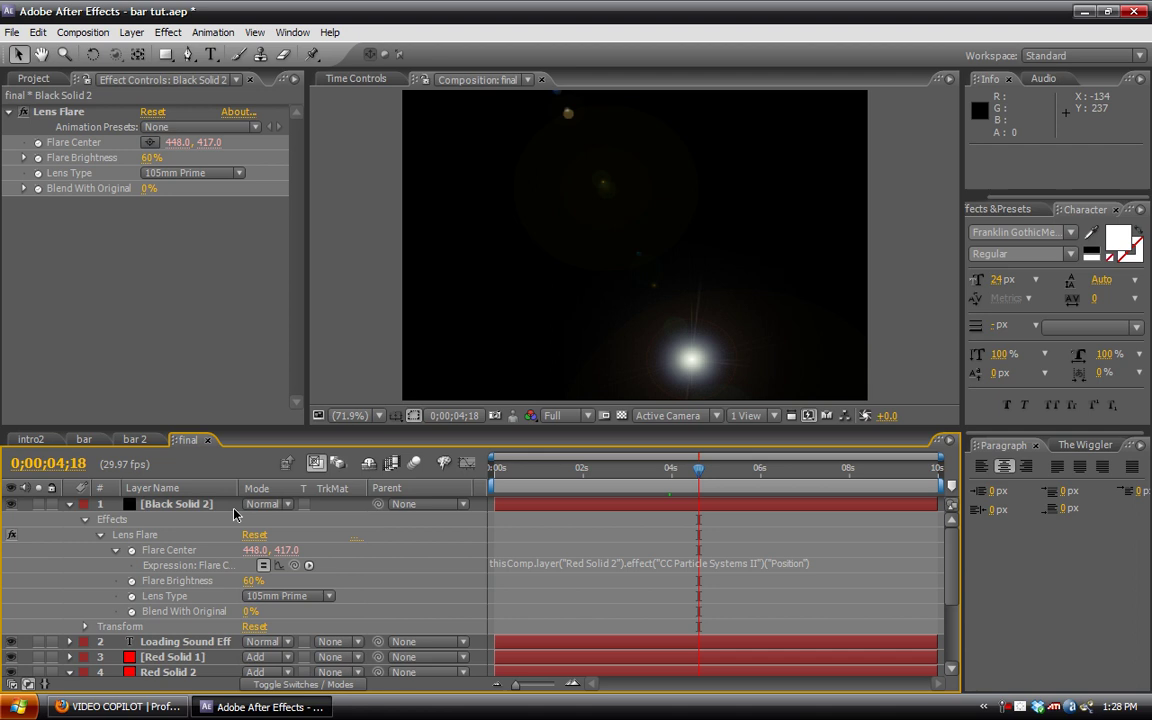
Set Black Solid 2's blend mode to Screen, then change it to Add
left_click(283, 505)
left_click(283, 372)
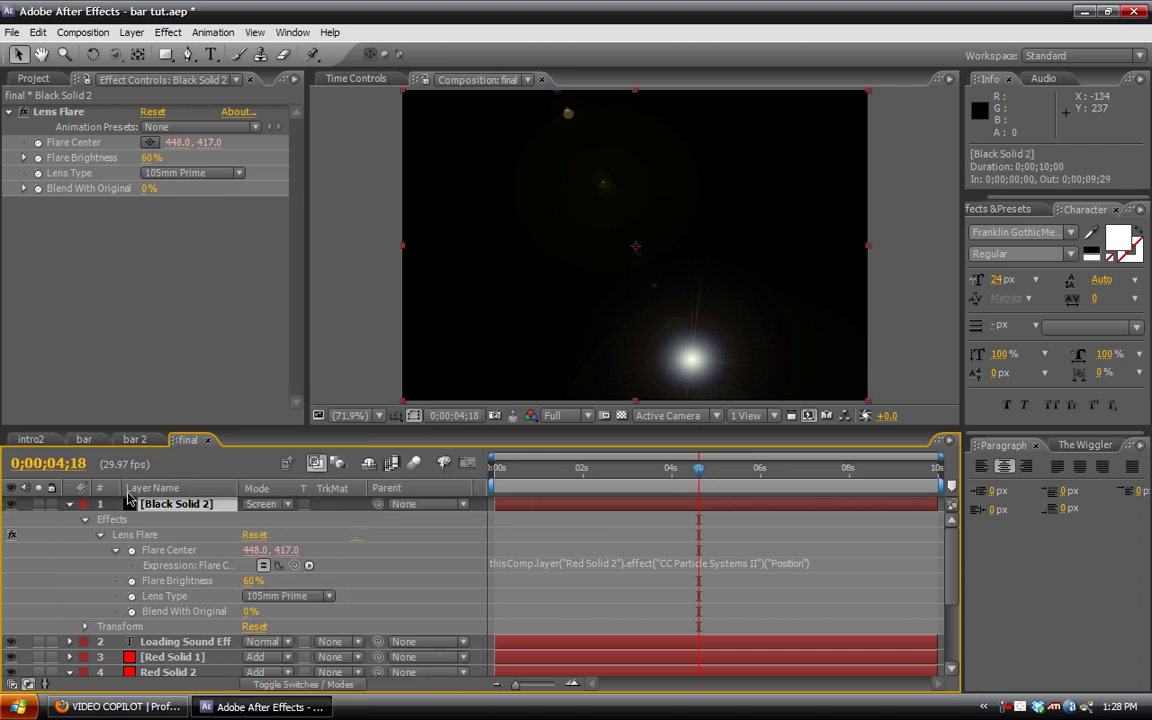
key("u")
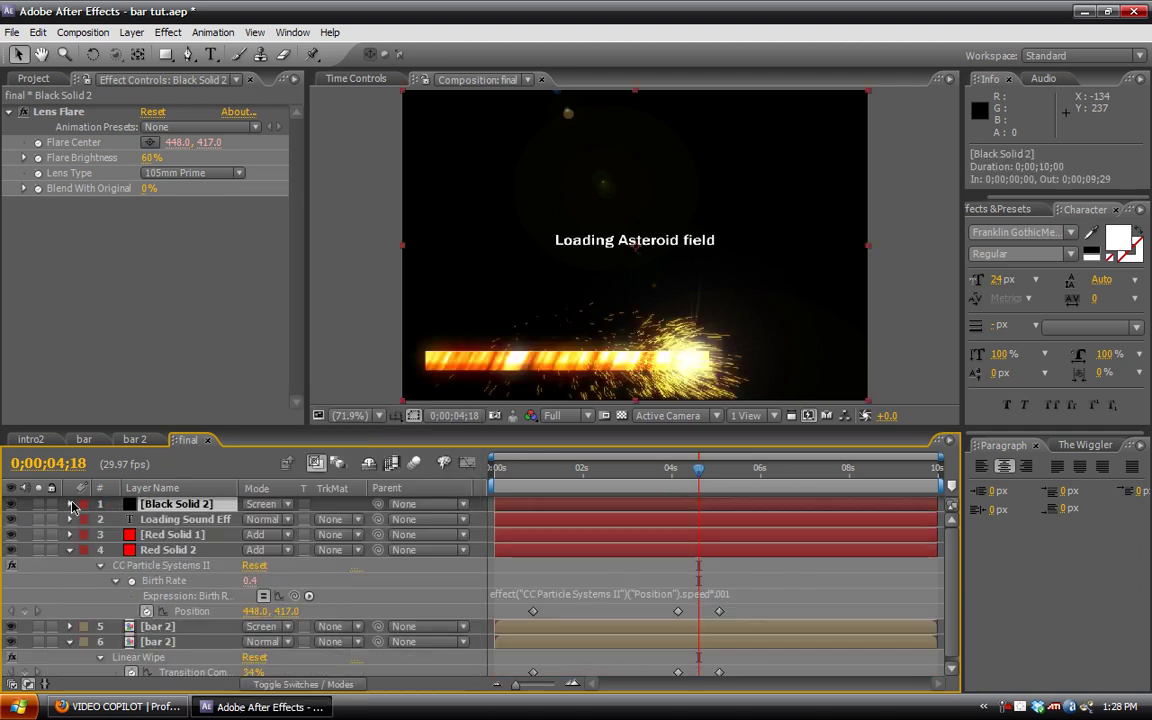
left_click(286, 505)
left_click(260, 303)
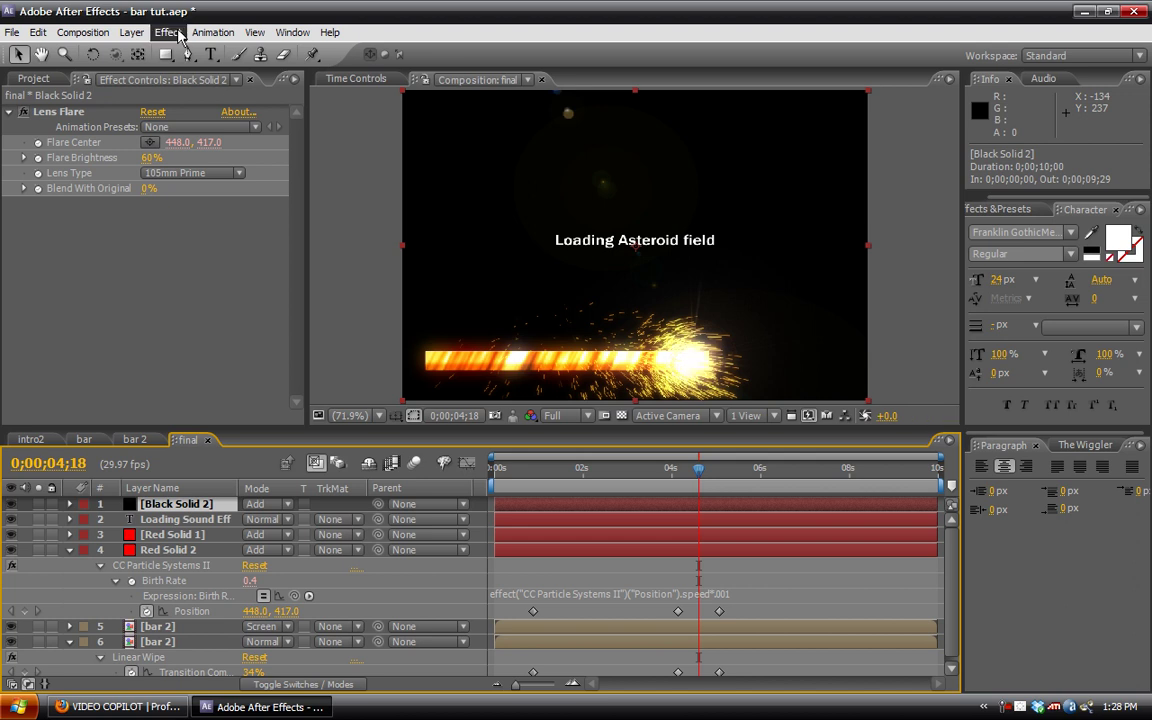
Add a 75% Tint and a Curves effect to the flare, raising Red and lowering Blue
left_click(178, 33)
mouse_move(312, 170)
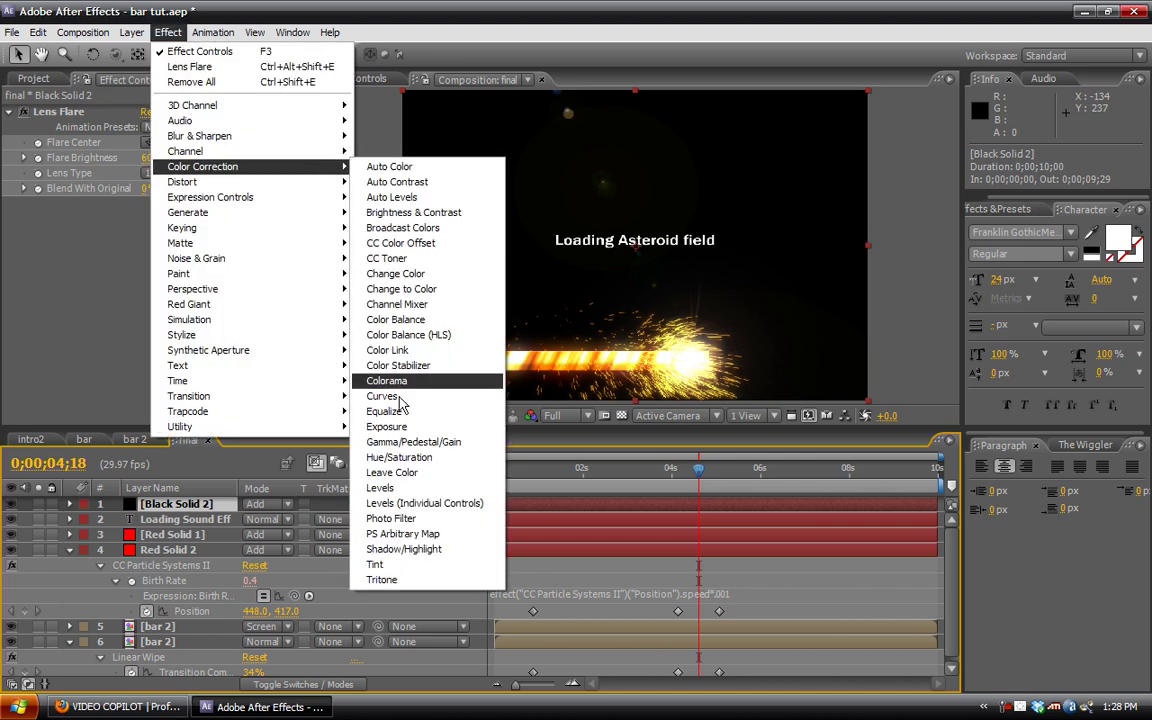
left_click(405, 564)
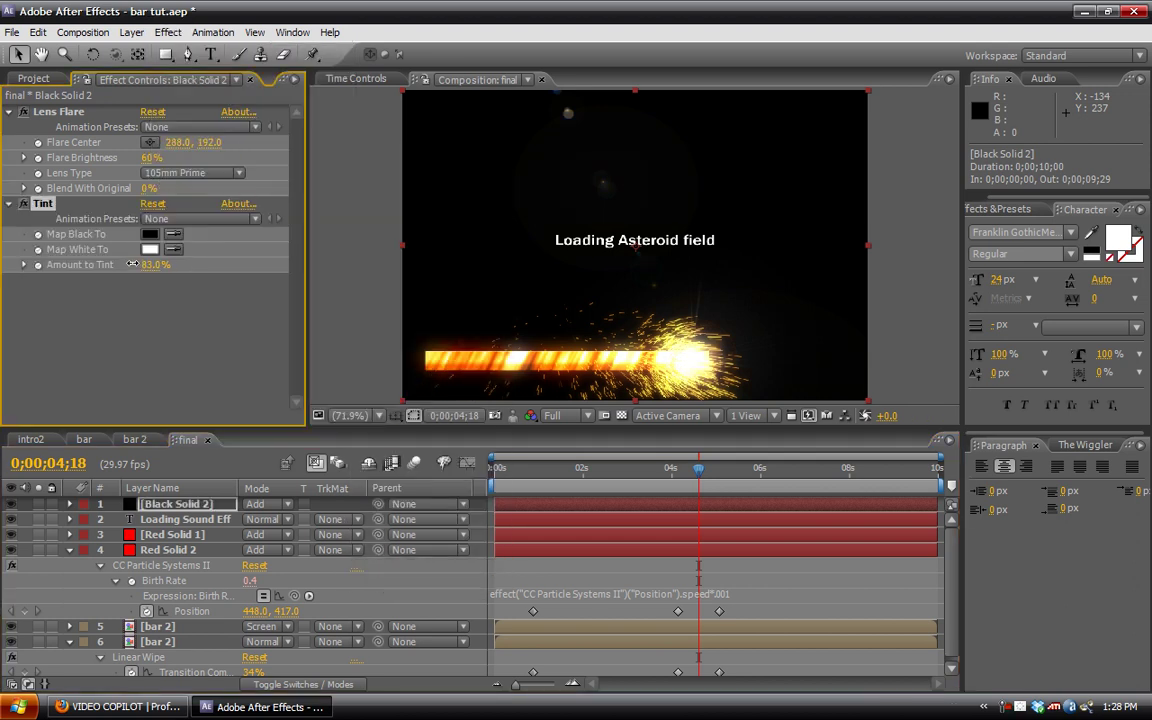
left_click(168, 32)
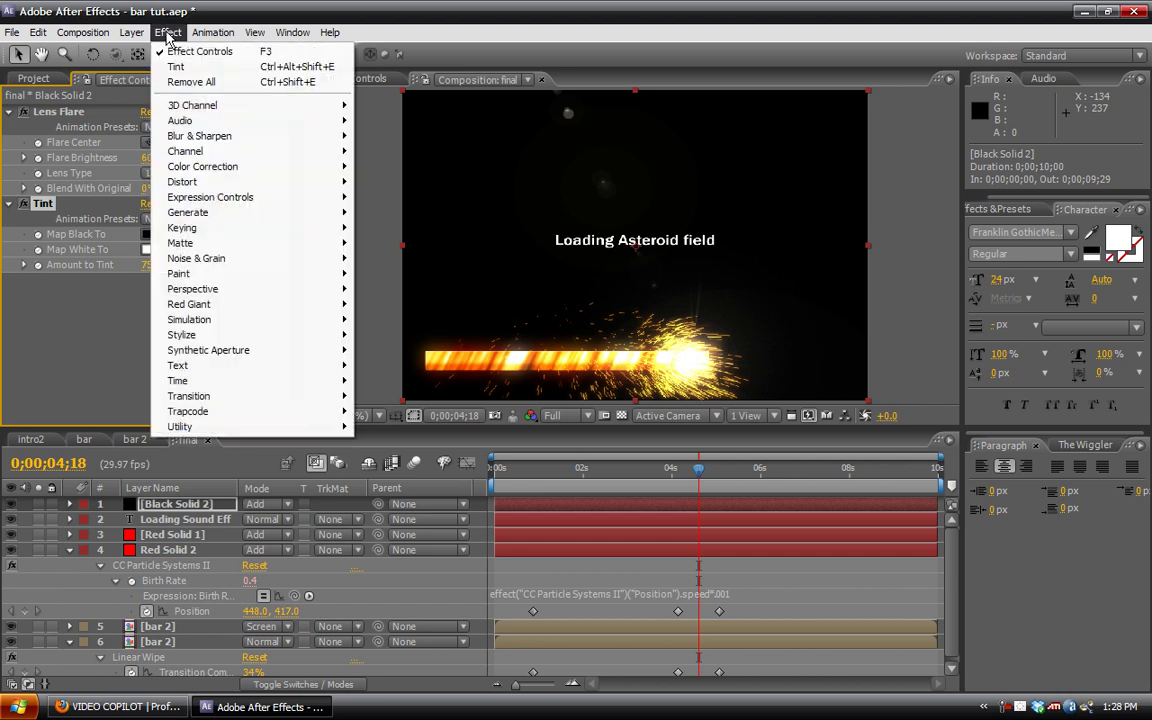
mouse_move(330, 170)
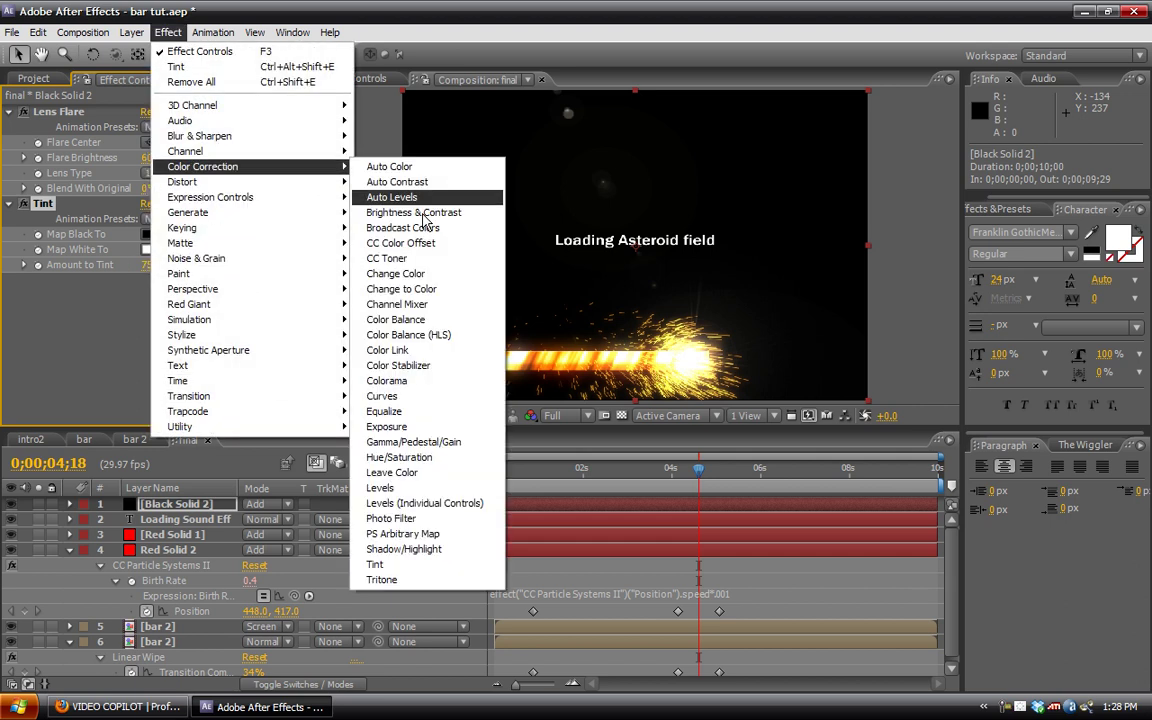
left_click(391, 398)
left_click(168, 223)
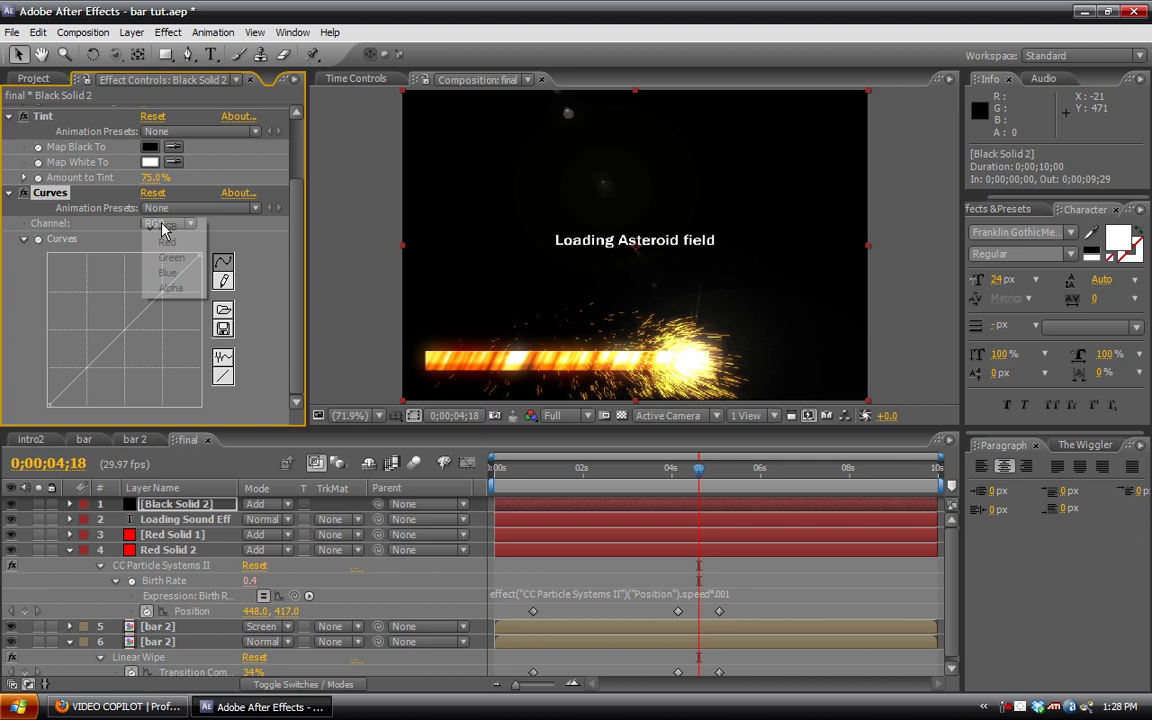
left_click(162, 241)
left_click_drag(125, 338, 149, 355)
left_click(168, 223)
left_click(167, 254)
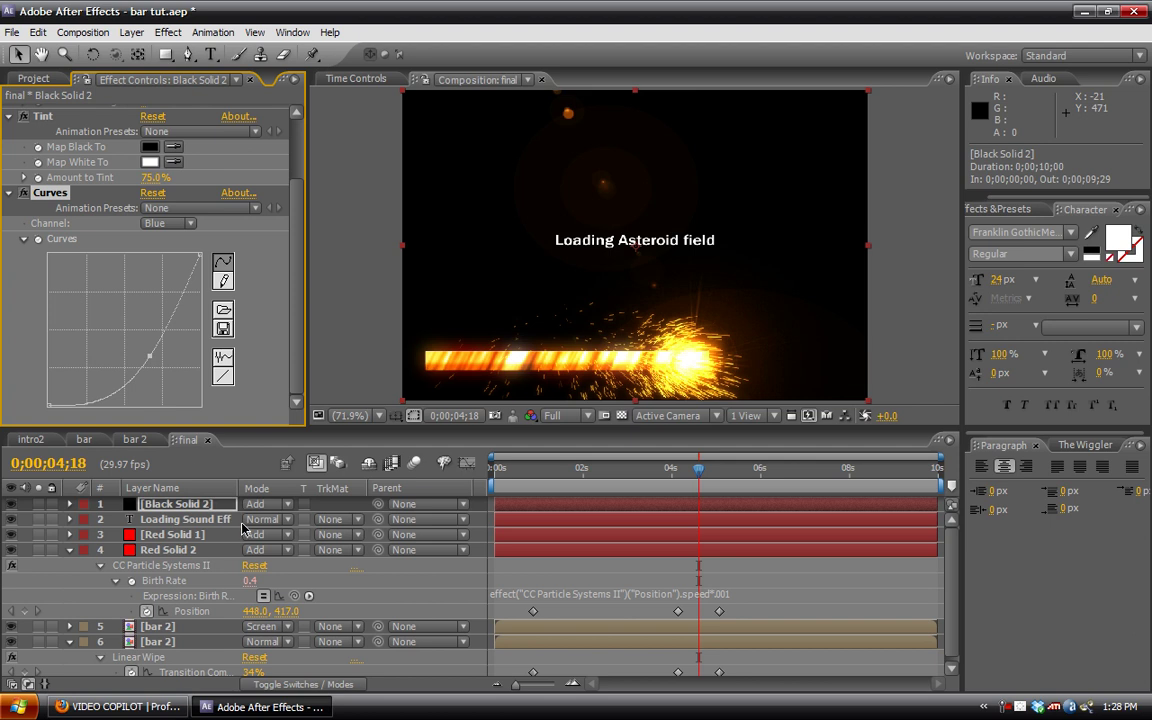
Compare Linear Light, Normal, Add and Screen blending on the flare layer, settling on Add
left_click(250, 506)
left_click(252, 499)
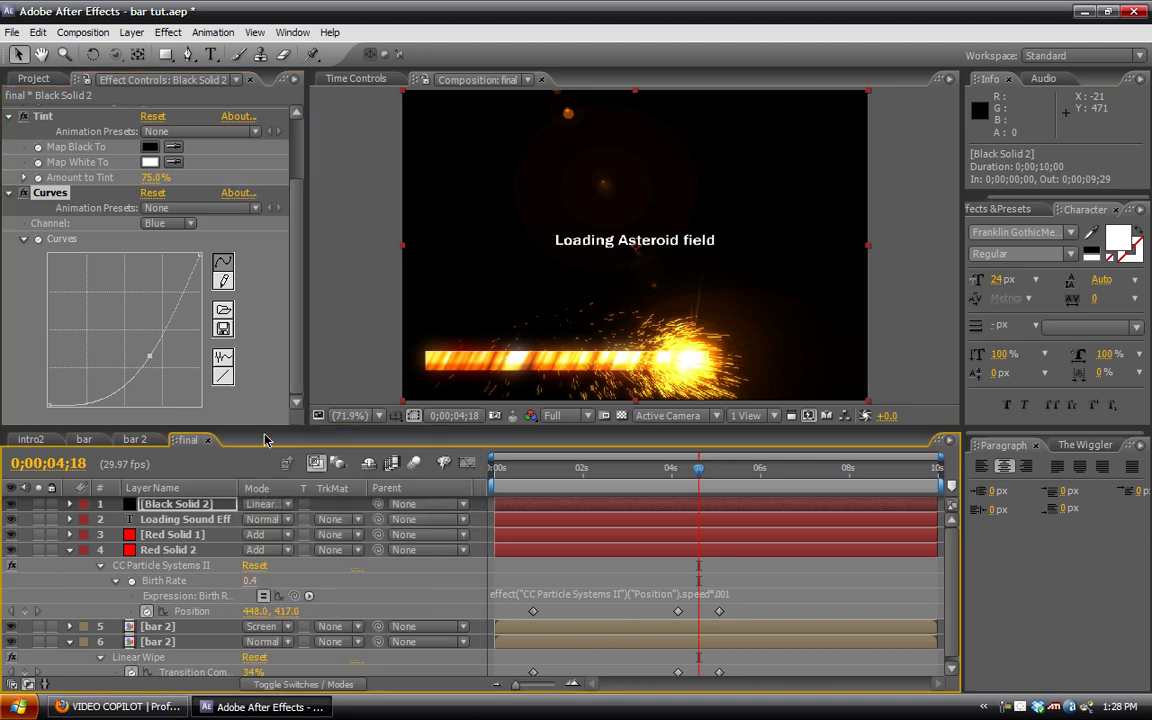
left_click(280, 512)
left_click(272, 184)
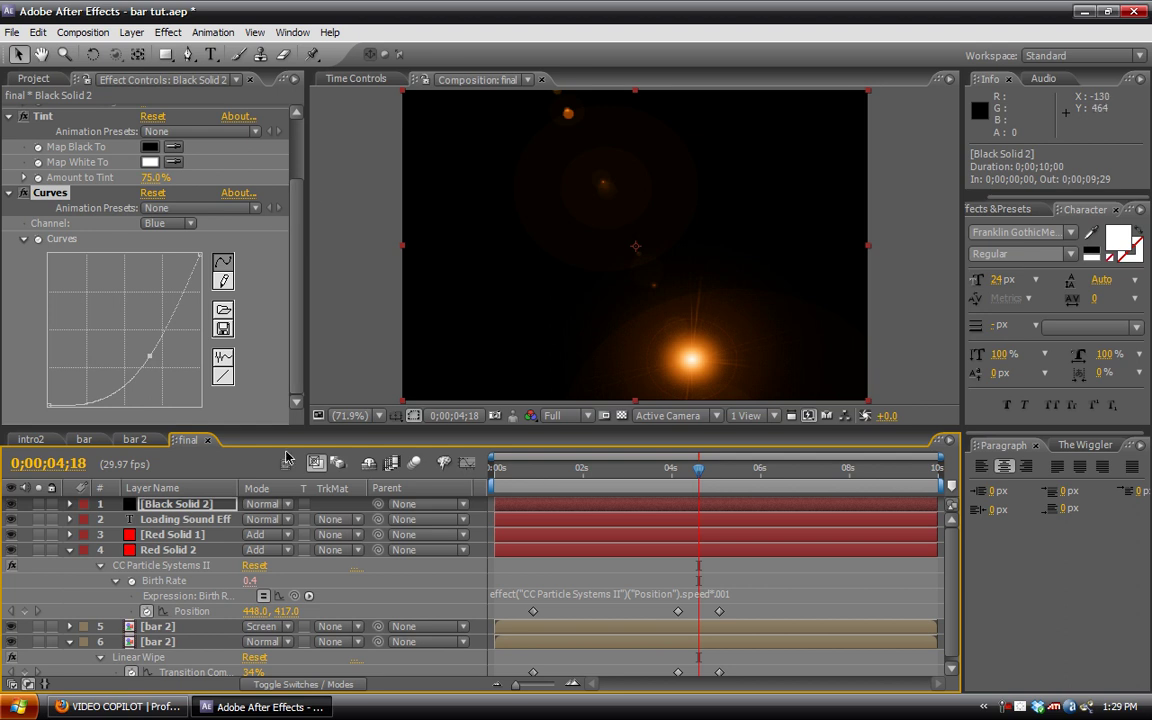
left_click(280, 506)
left_click(288, 334)
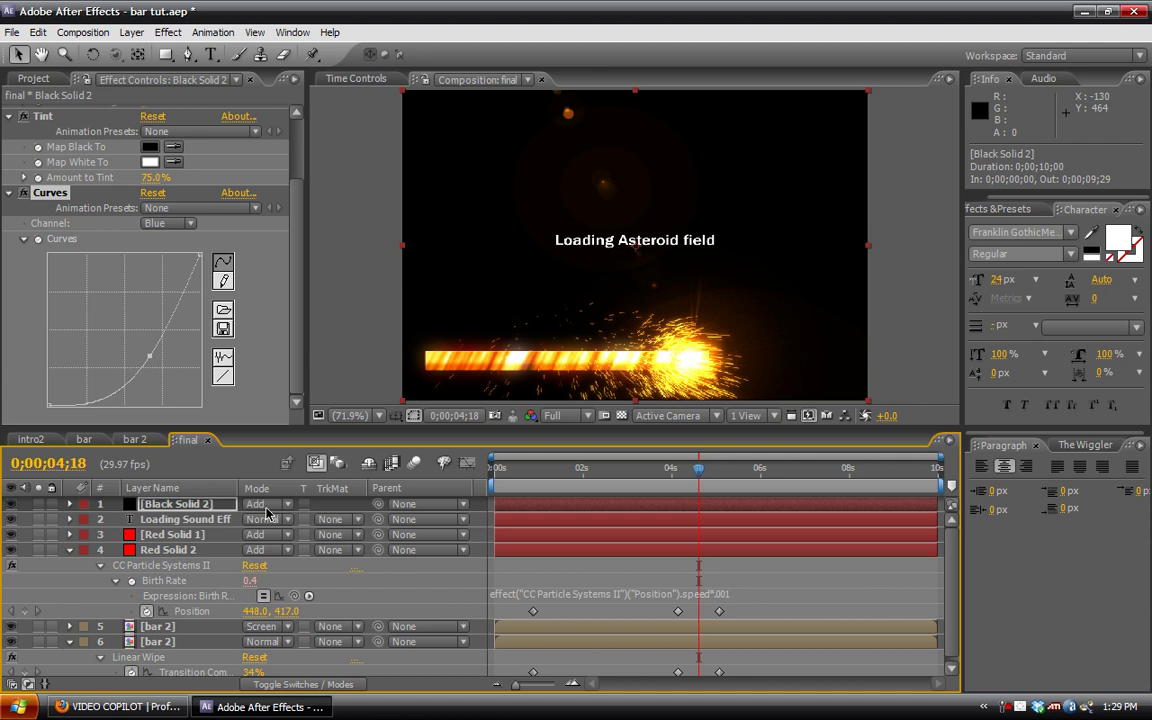
left_click(268, 512)
left_click(272, 366)
left_click(266, 506)
left_click(270, 497)
left_click(268, 508)
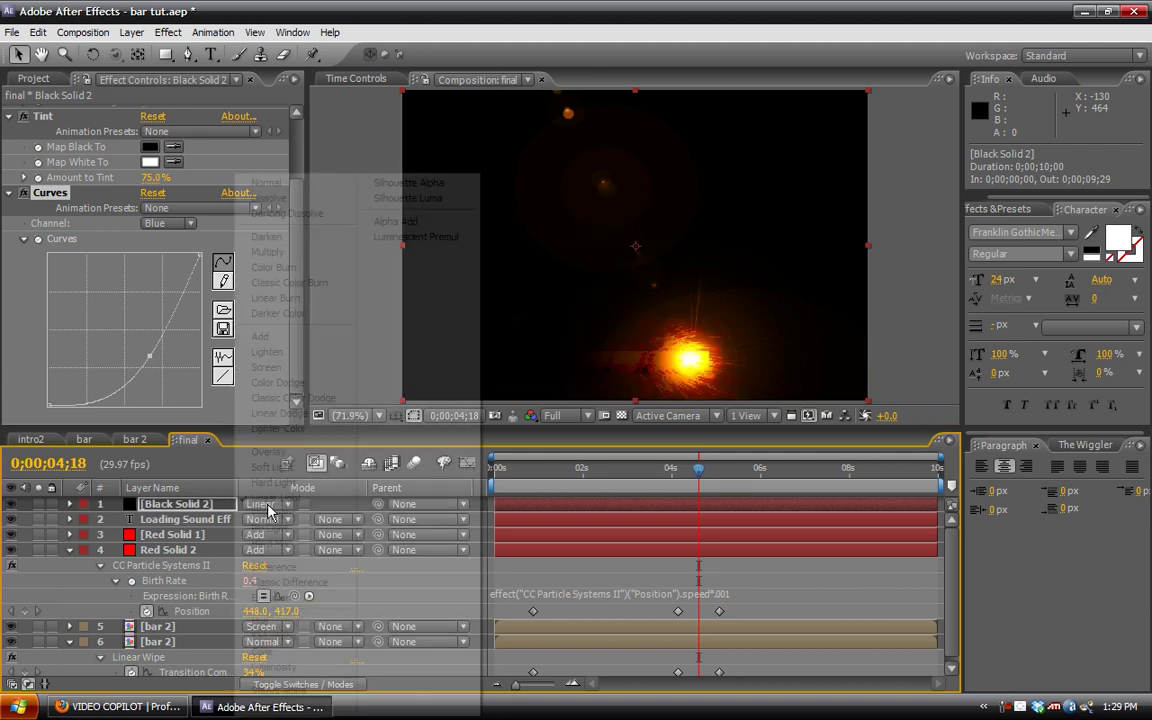
left_click(278, 340)
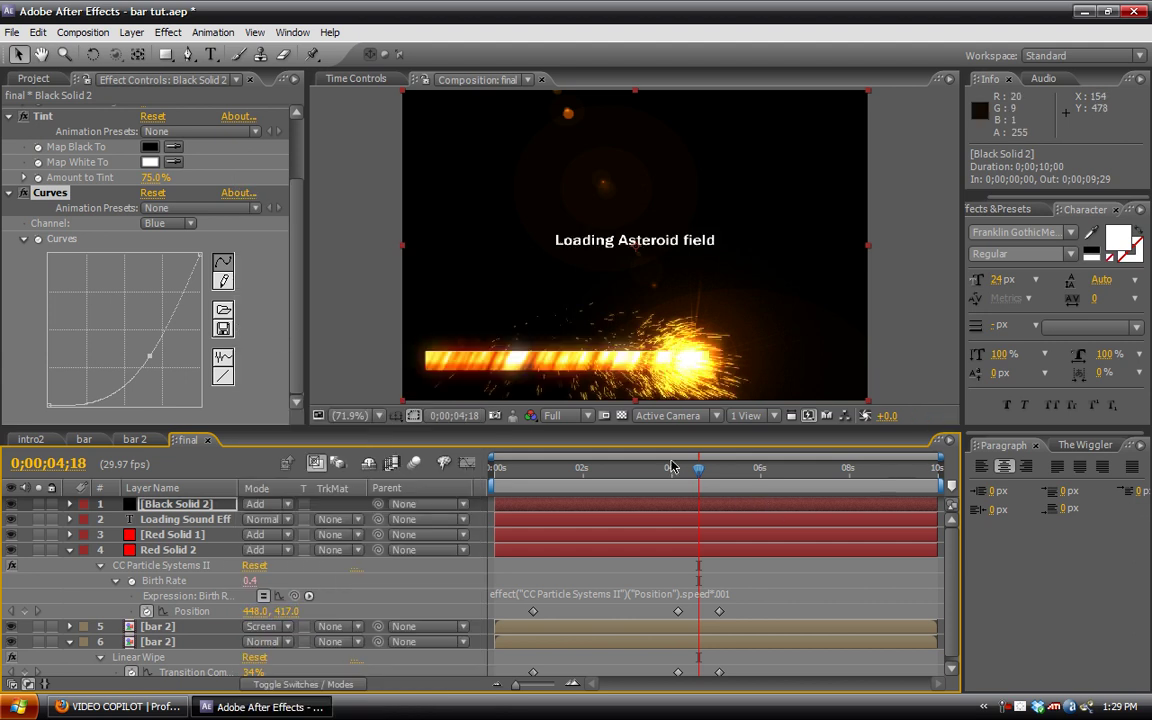
Move the time indicator back to about 0;00;00;21 and enlarge the Timeline panel
left_click_drag(698, 476, 528, 478)
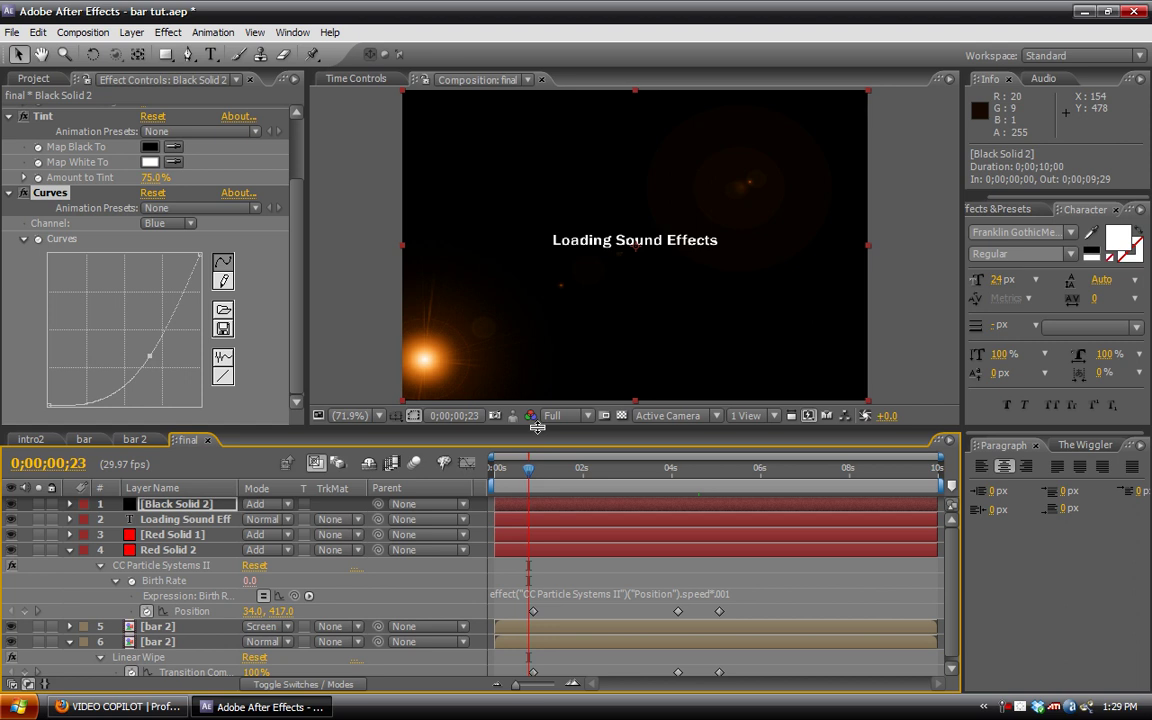
left_click_drag(540, 428, 540, 356)
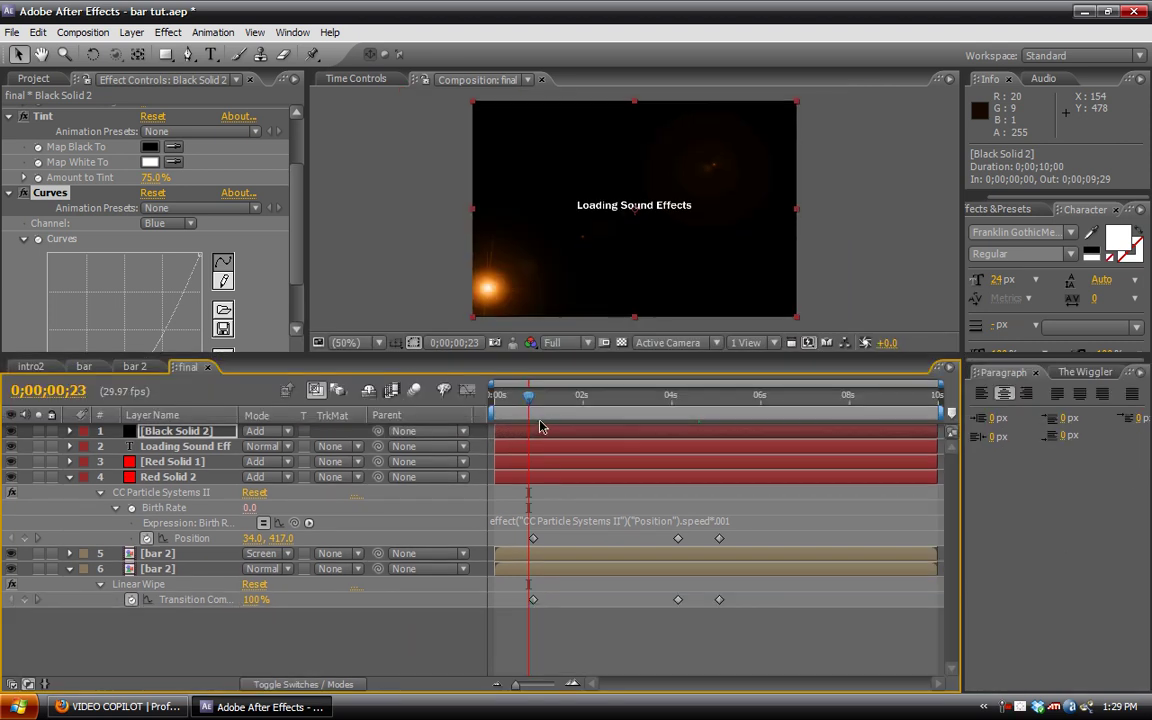
left_click_drag(532, 401, 527, 401)
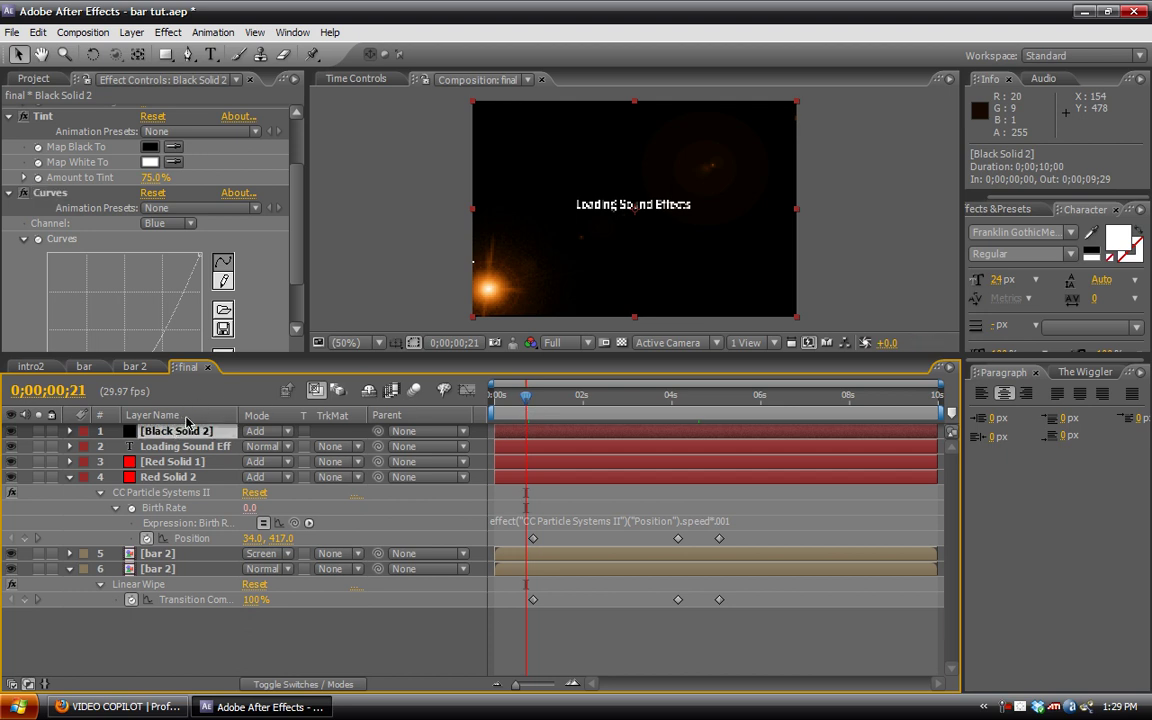
Reveal Black Solid 2's Flare Brightness and set a starting keyframe at 0%
key("u")
key("u")
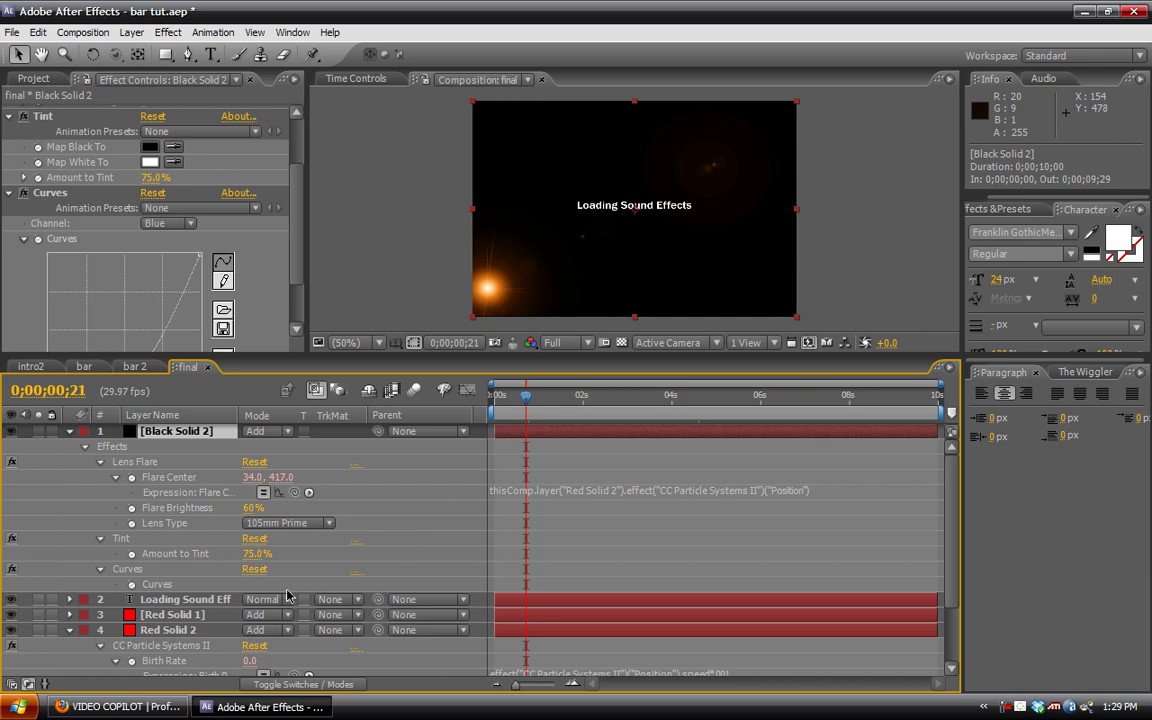
left_click(132, 508)
left_click(255, 508)
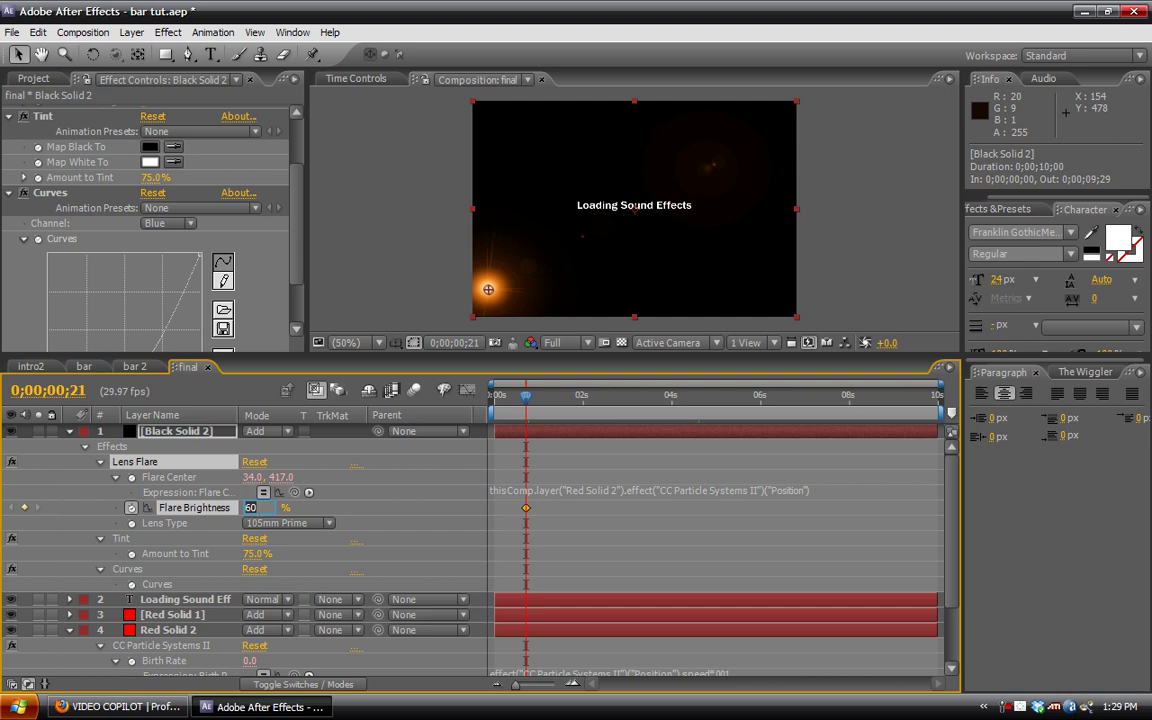
type("0")
key("Return")
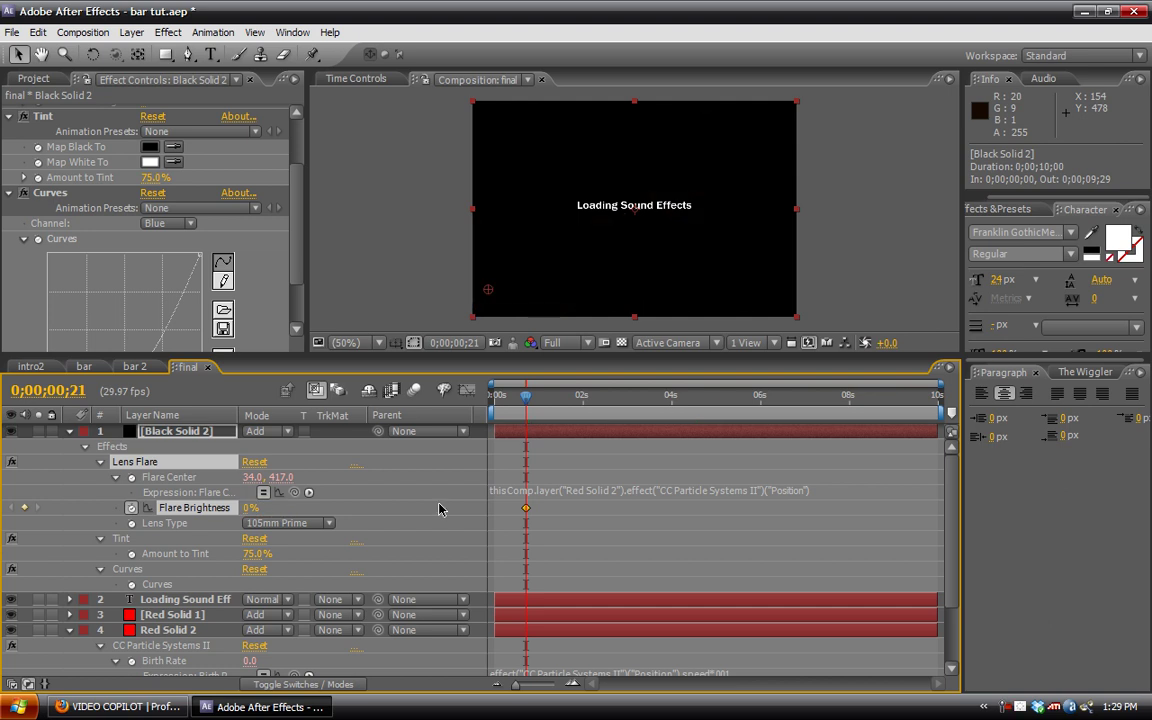
scroll(438, 510, "down", 2)
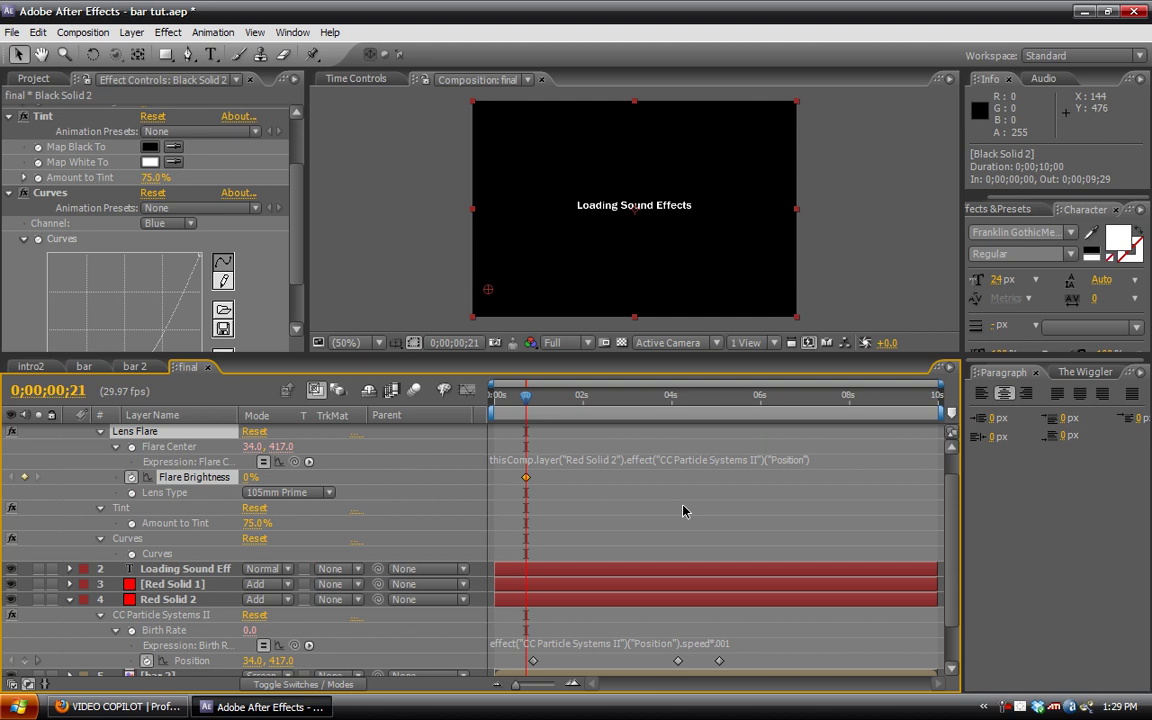
Step forward to key Flare Brightness at 80%, then later at 60%, and collapse the effect
key("Page_Down")
key("Page_Down")
key("Page_Down")
key("Page_Down")
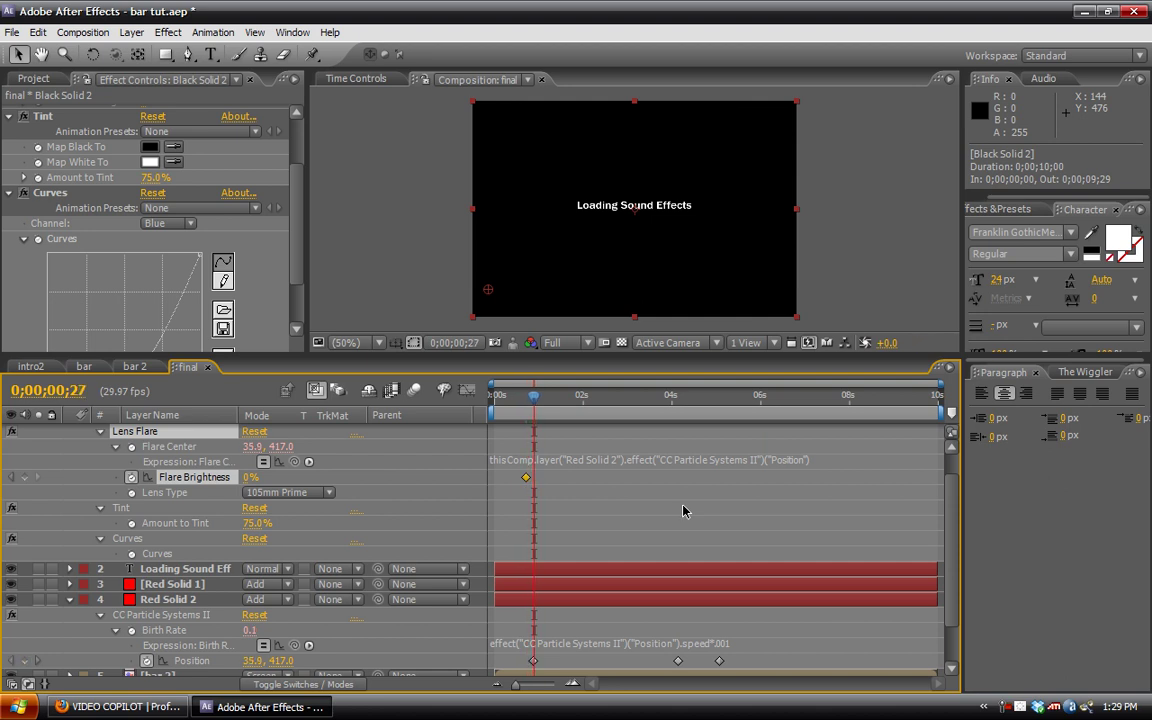
key("Page_Down")
key("Page_Down")
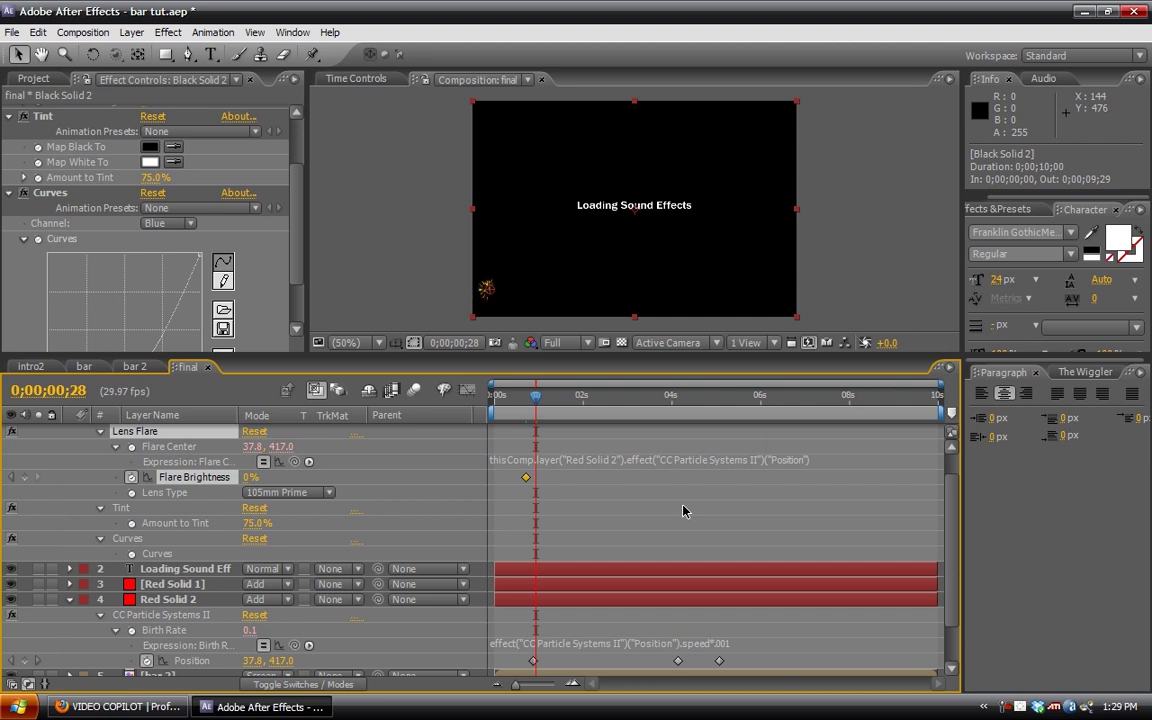
left_click(246, 477)
type("80")
key("Return")
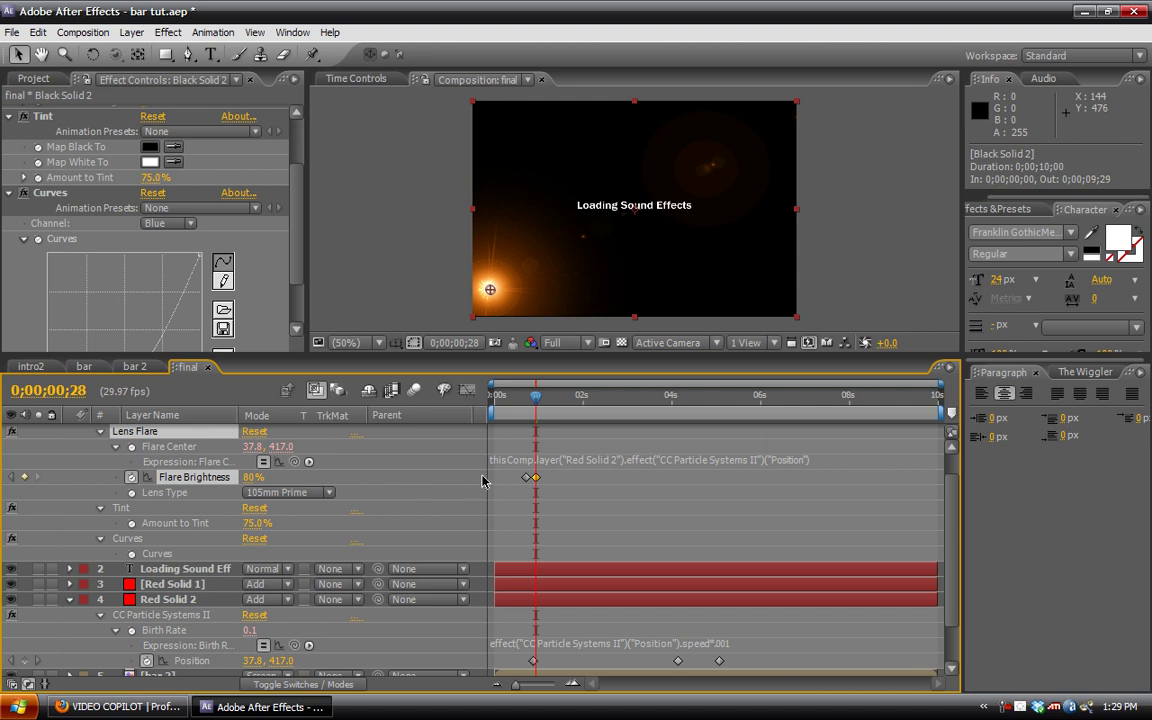
key("Page_Down")
key("Page_Down")
key("Page_Down")
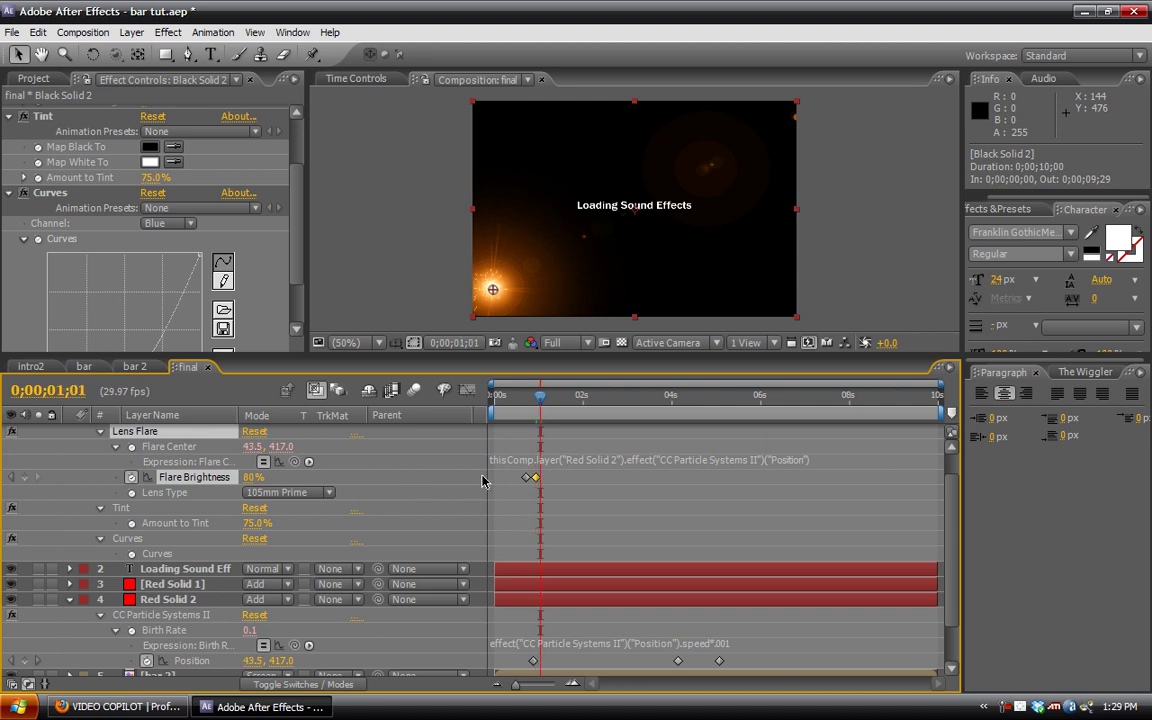
left_click(254, 478)
type("60")
key("Return")
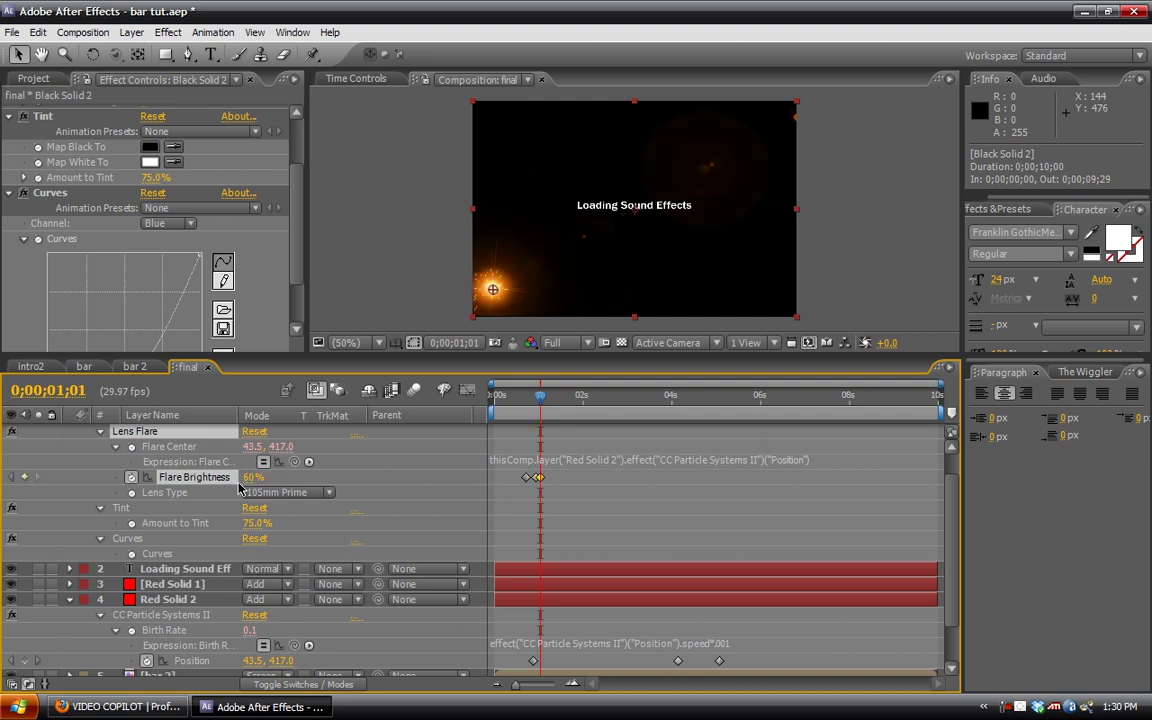
left_click(100, 432)
Collapse the expanded Black Solid 2 and Red Solid 2 properties
left_click(86, 430)
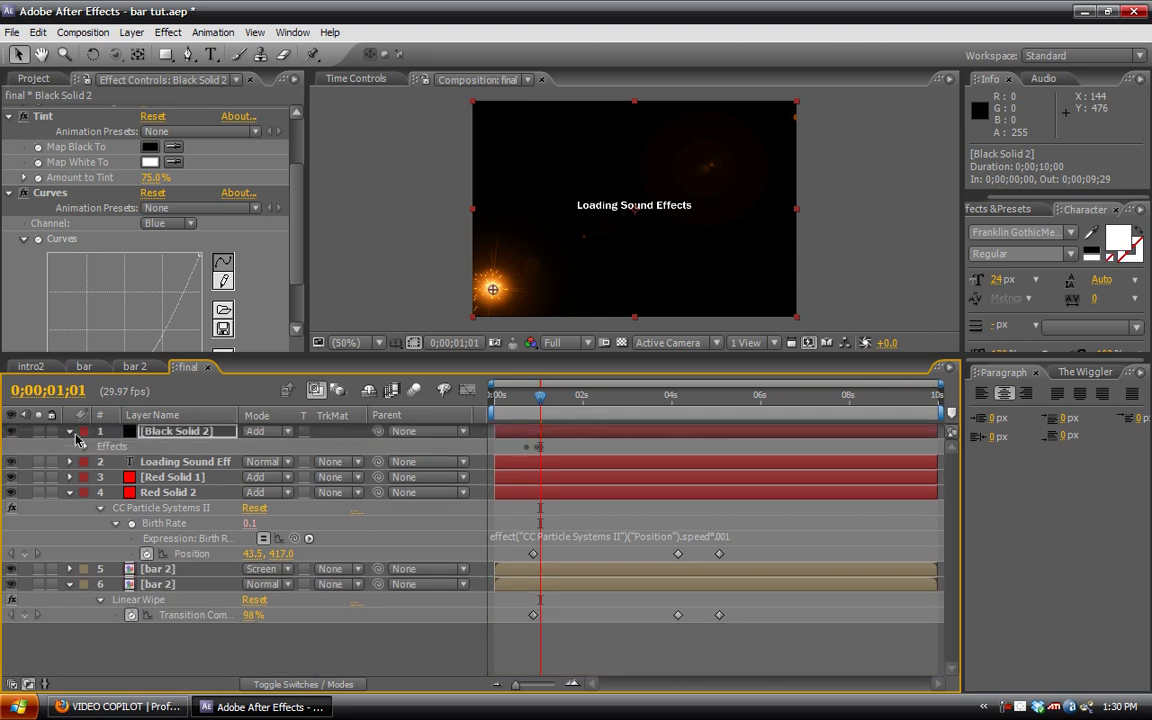
left_click(70, 432)
left_click(70, 479)
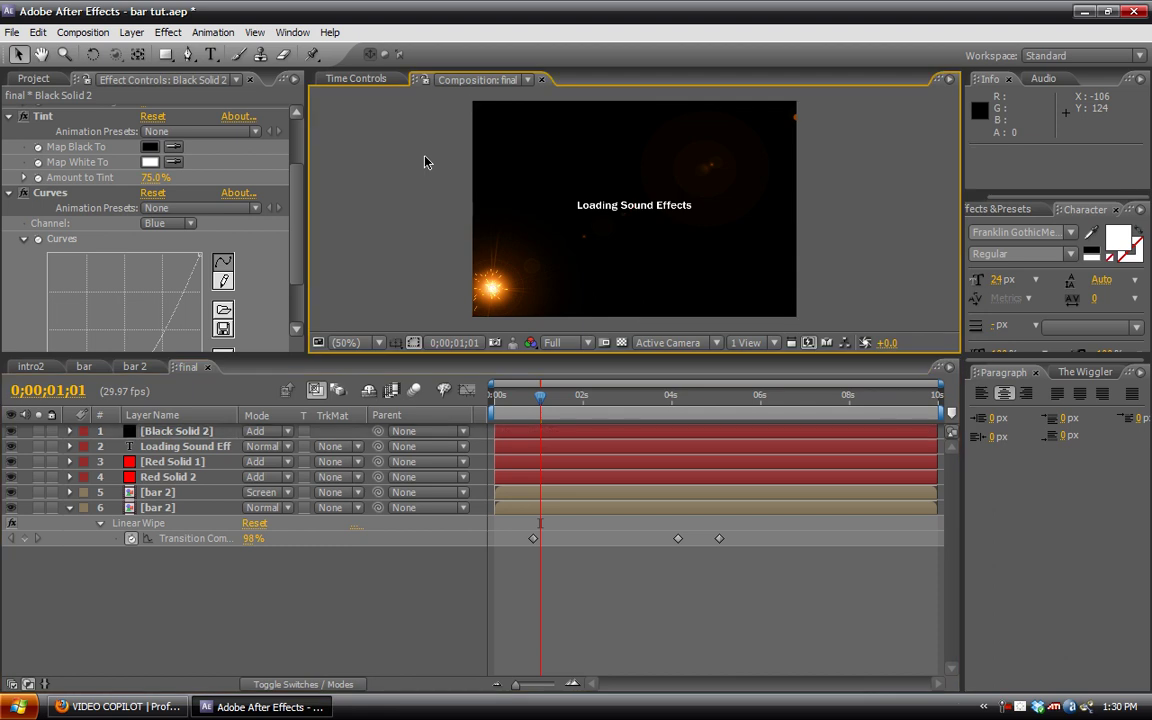
Maximize the Composition panel, RAM-preview the animation, then restore the normal layout
key("grave")
left_click(50, 80)
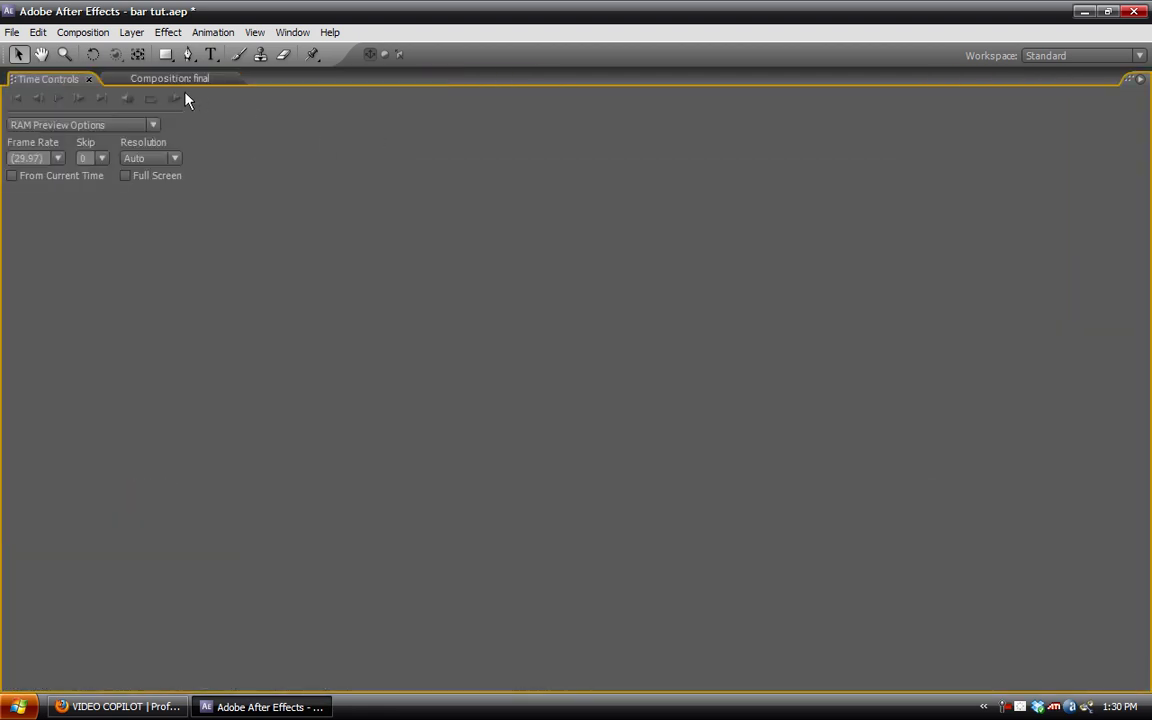
left_click(157, 80)
key("KP_0")
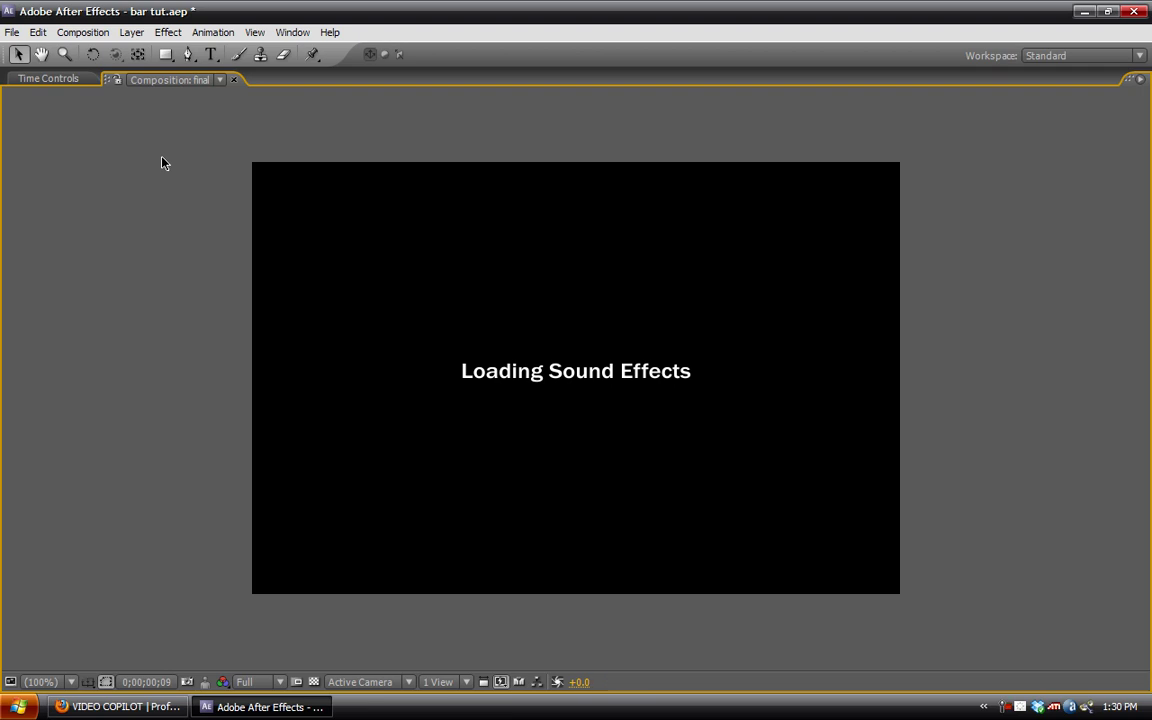
key("ctrl+3")
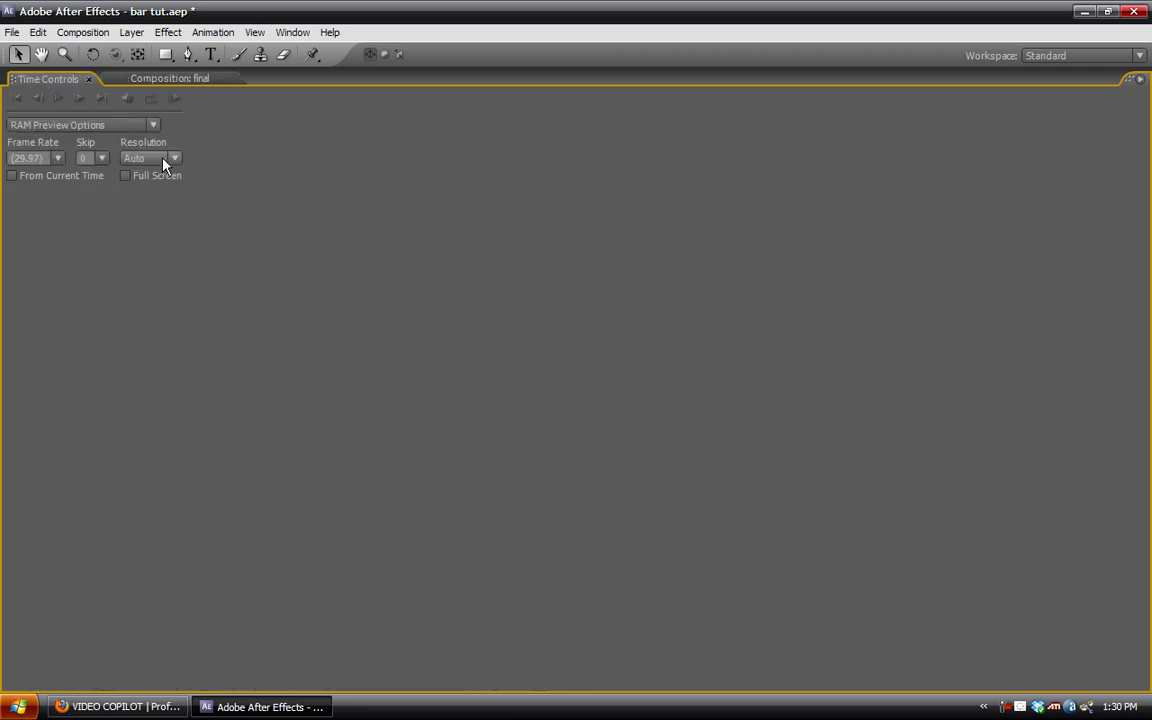
key("grave")
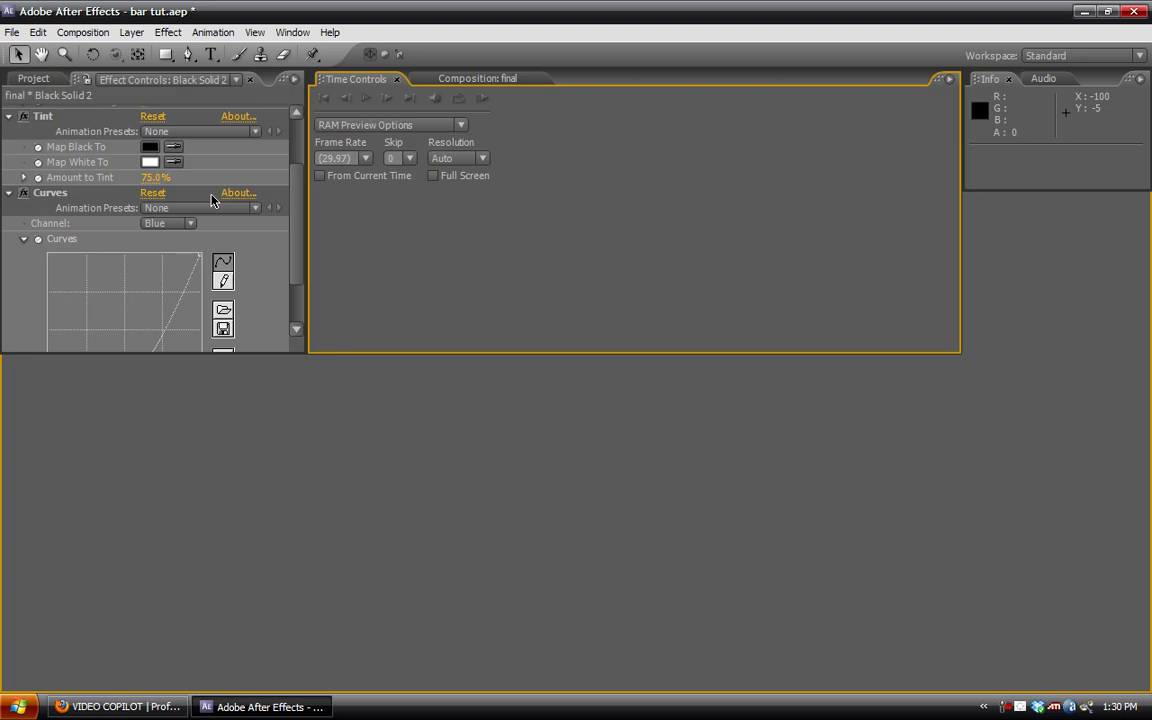
Select the upper and lower bar 2 layers to inspect their effect settings
left_click(152, 495)
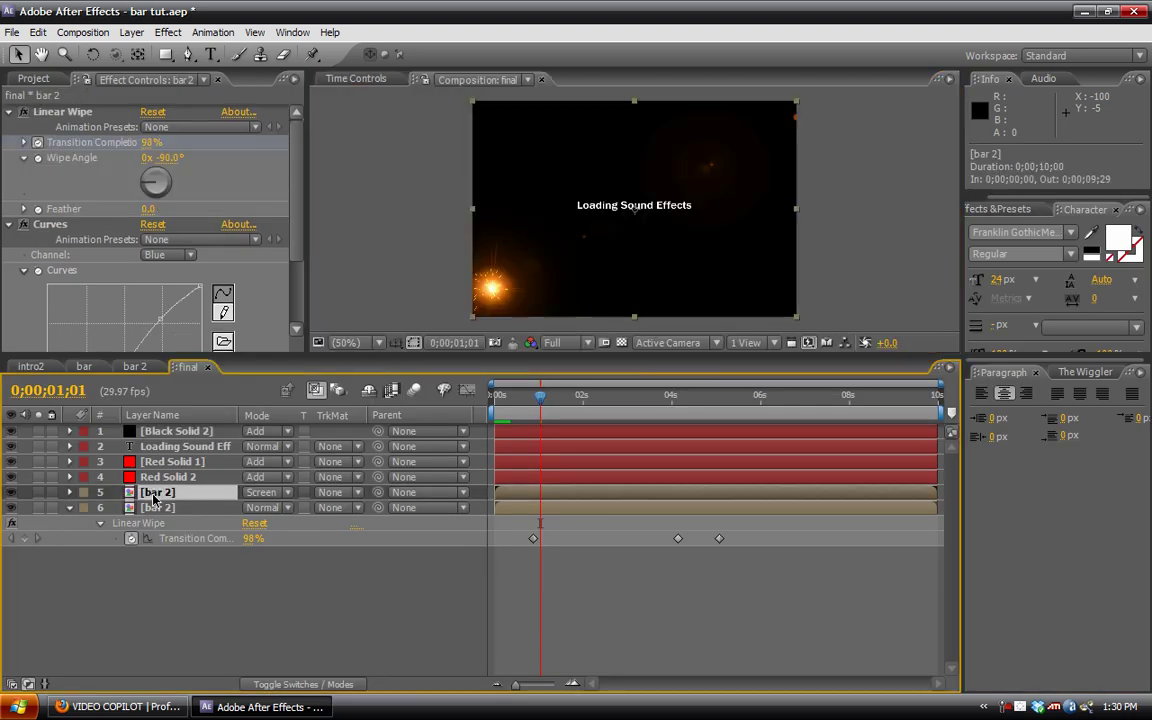
left_click_drag(296, 228, 292, 285)
left_click(178, 508)
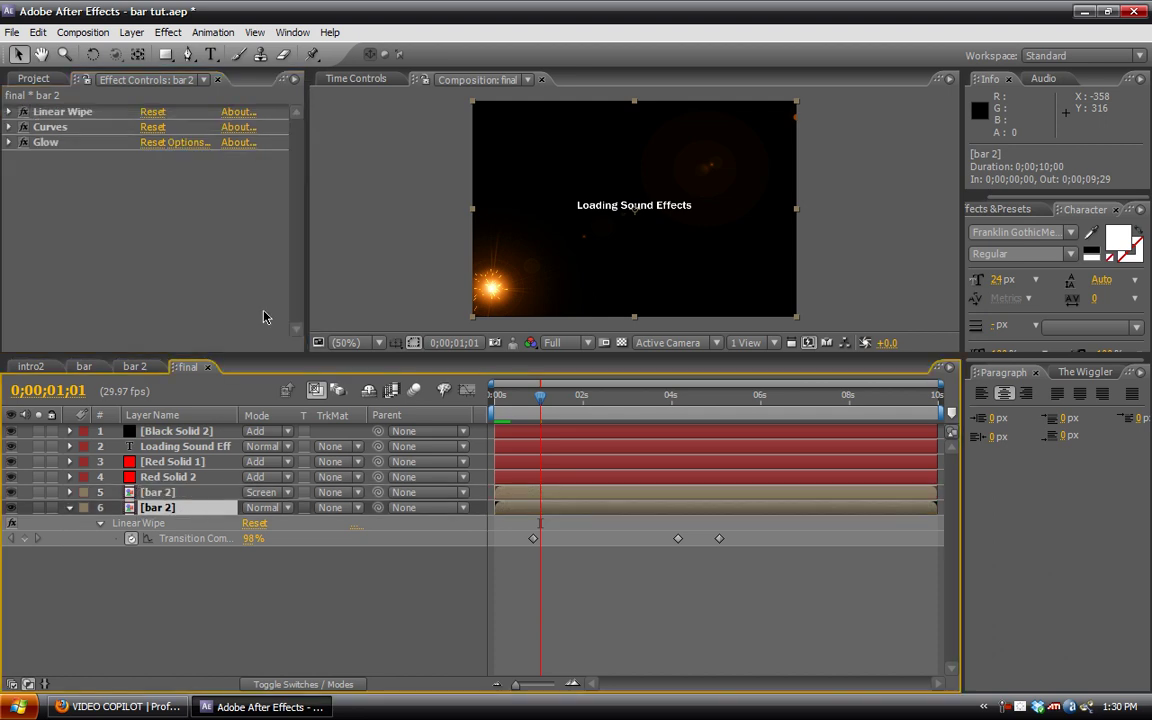
left_click(26, 148)
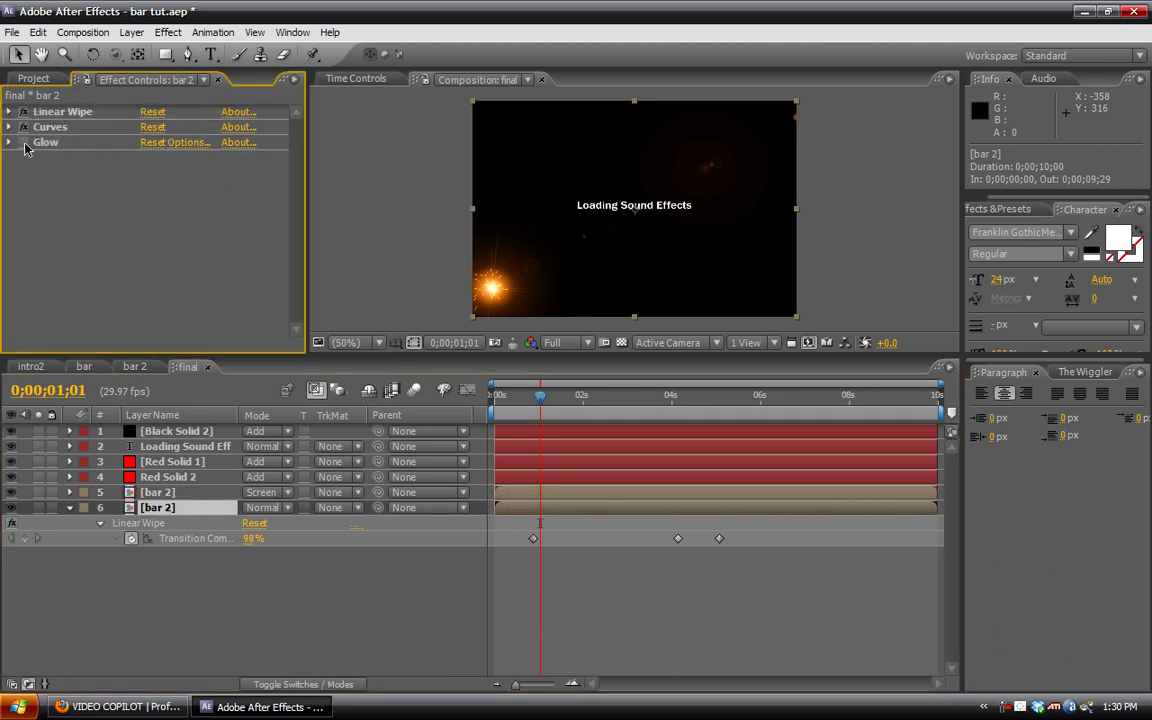
left_click(180, 493)
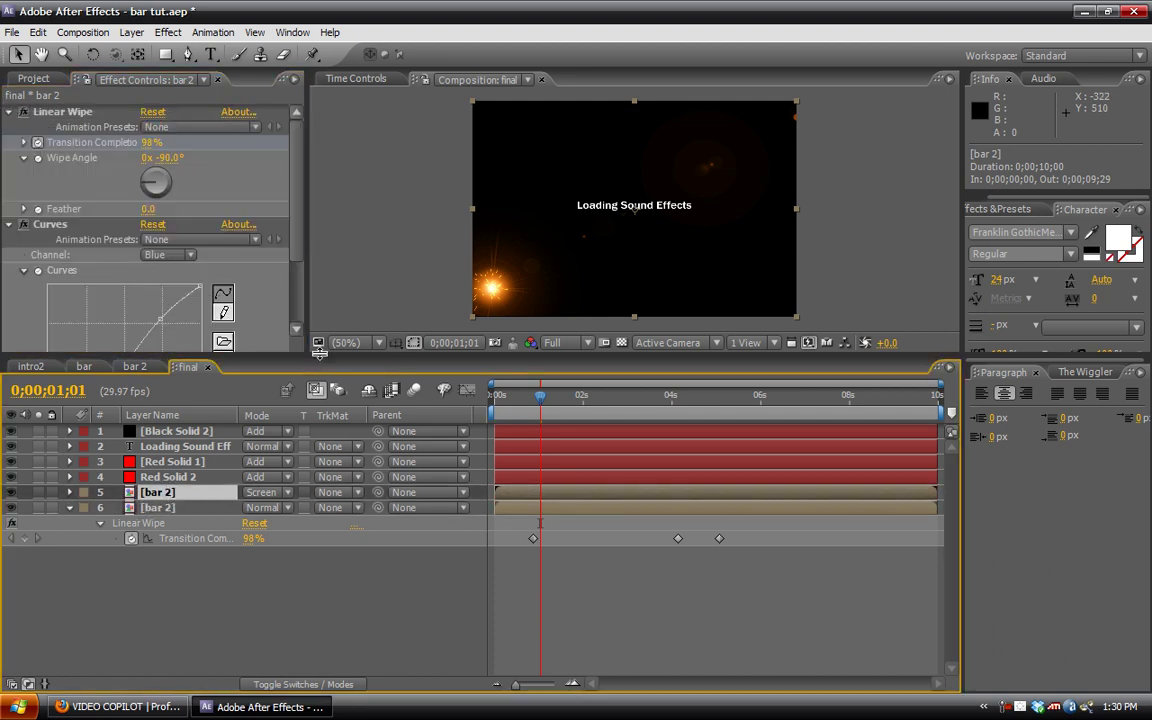
Give the composition viewer more height, hide Red Solid 1, and show its particle settings
left_click_drag(313, 353, 100, 446)
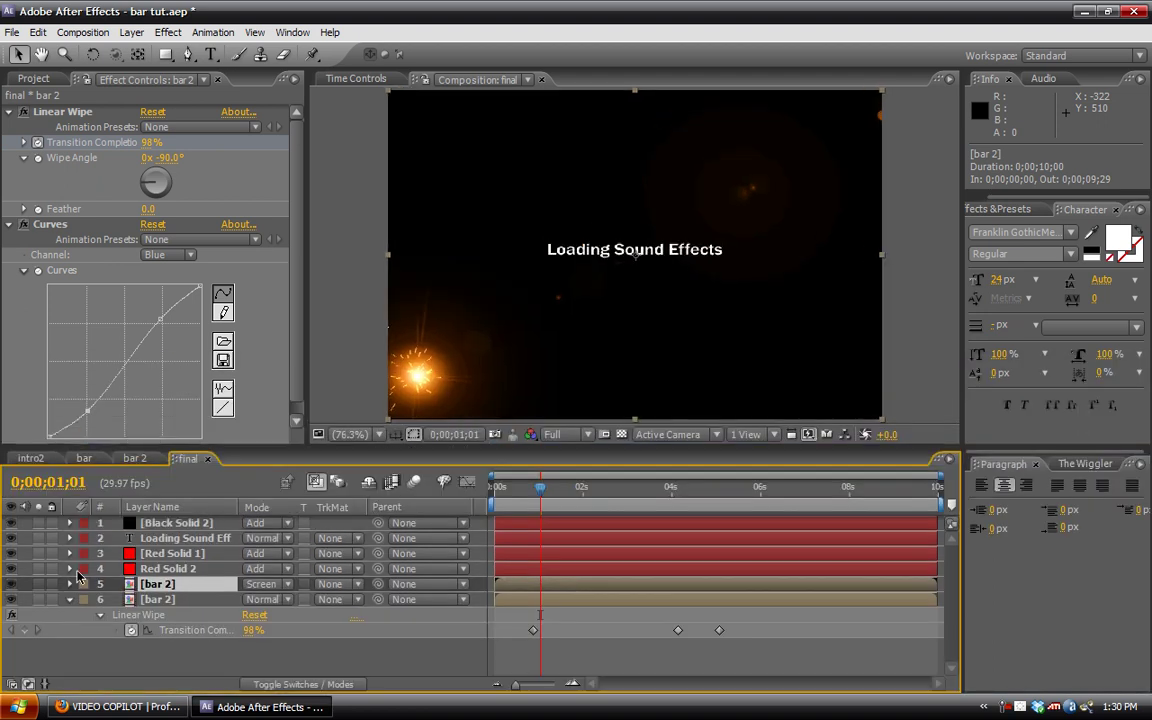
left_click(11, 553)
left_click(165, 538)
left_click(175, 553)
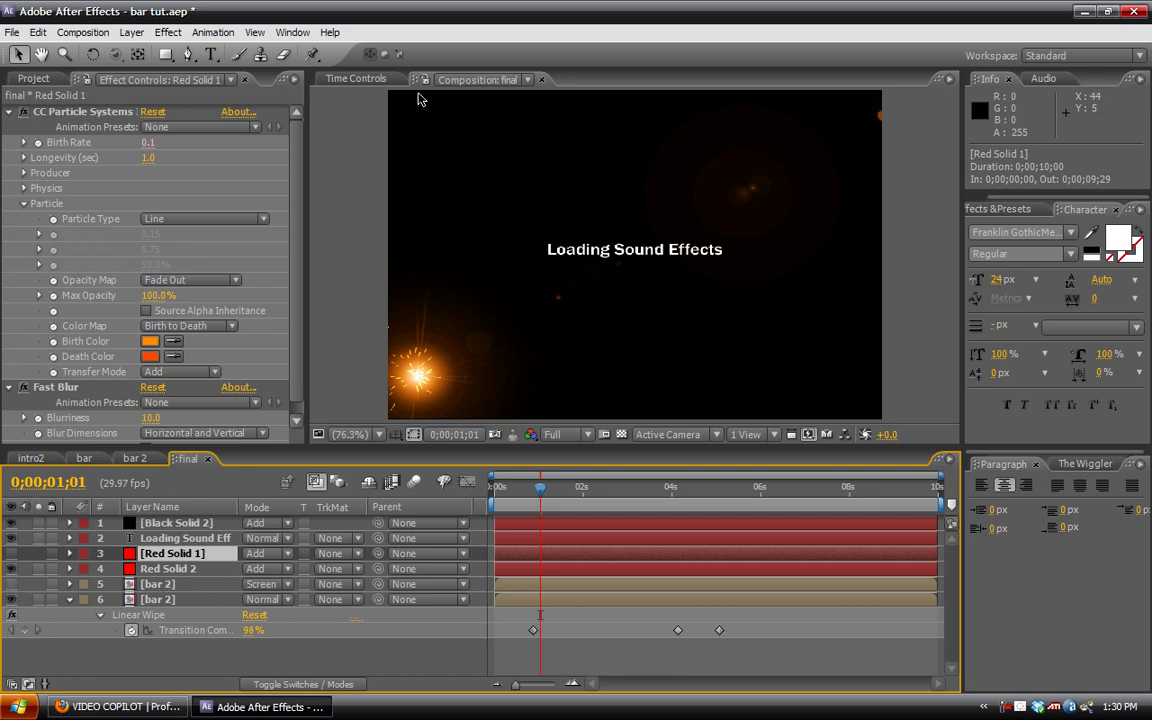
Maximize the final composition, check the Time Controls, and play the loading animation preview
key("grave")
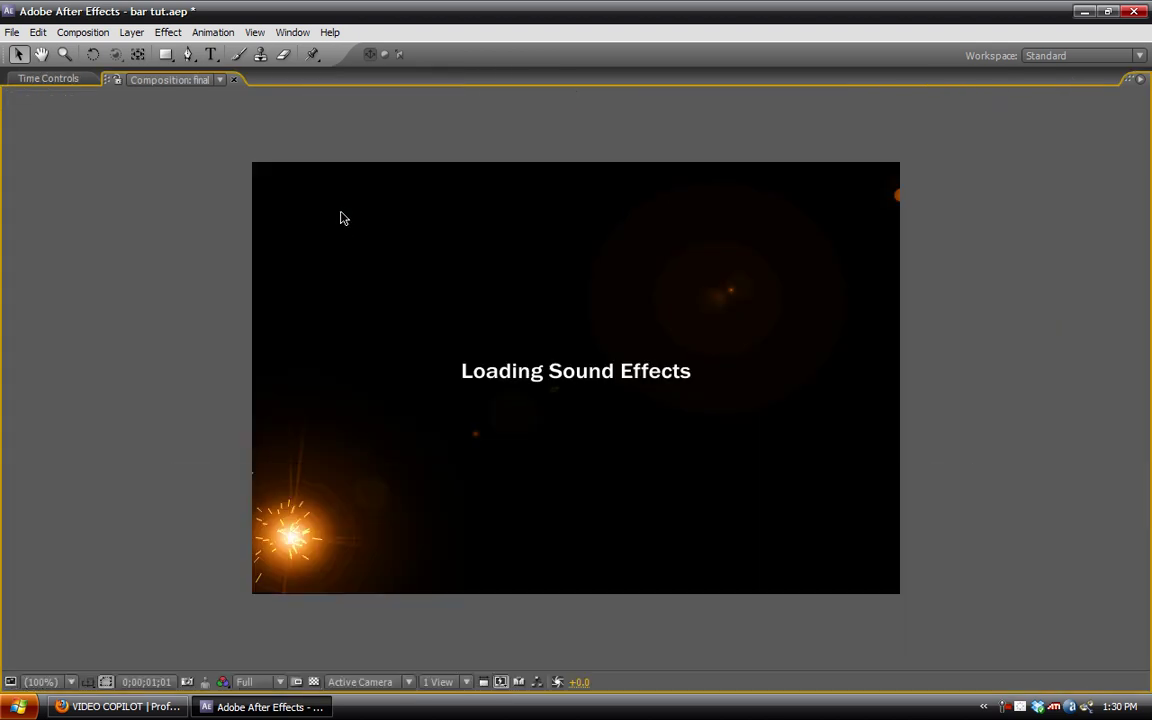
left_click(66, 77)
left_click(170, 79)
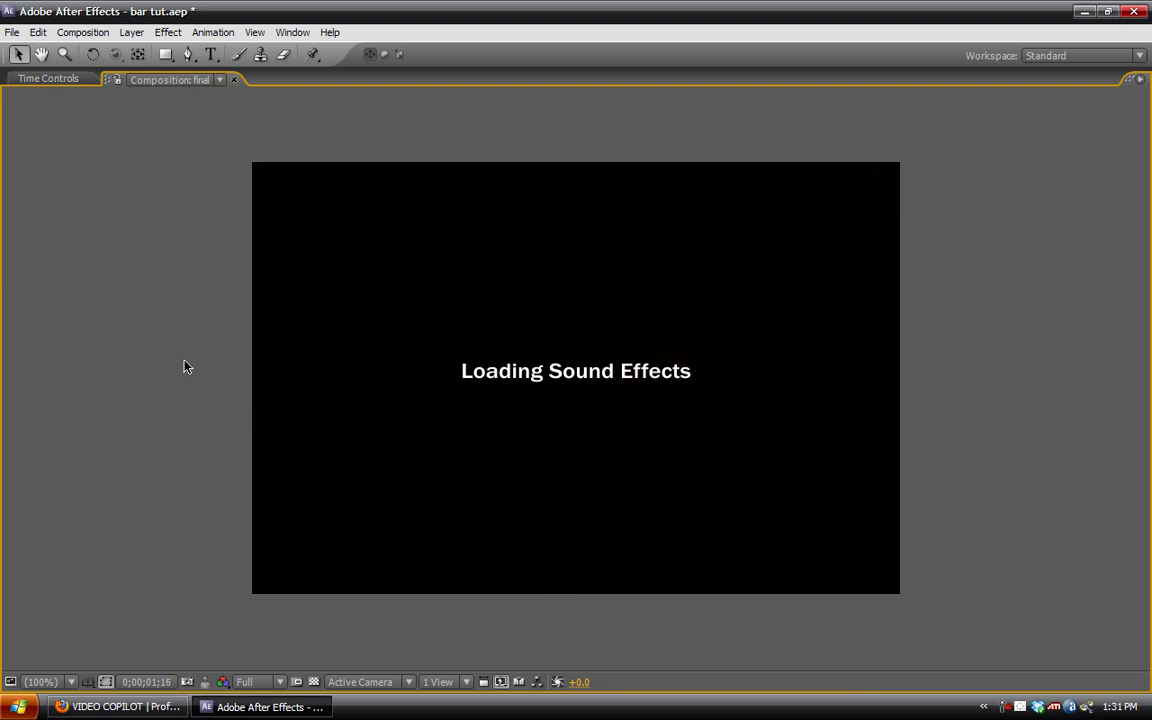
Stop the preview, restore panels, scrub from 0;00;00;27 to the filled bar, and show Red Solid 2's settings
left_click(48, 79)
key("grave")
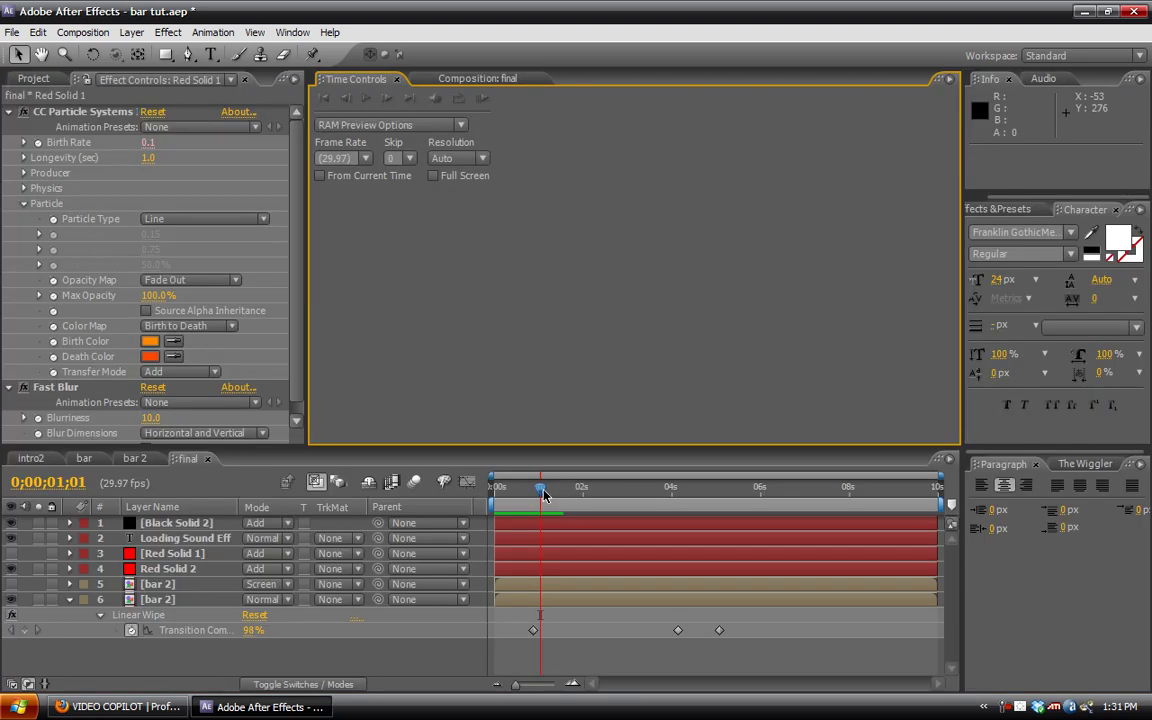
left_click_drag(543, 494, 538, 494)
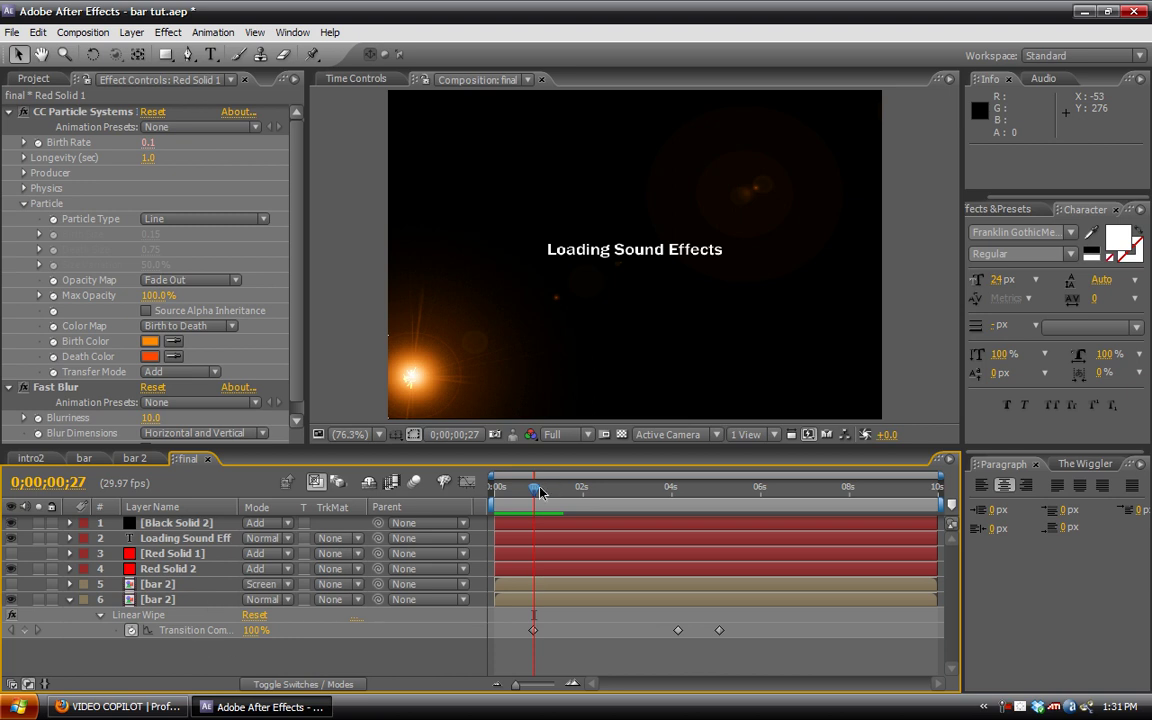
left_click_drag(538, 490, 691, 486)
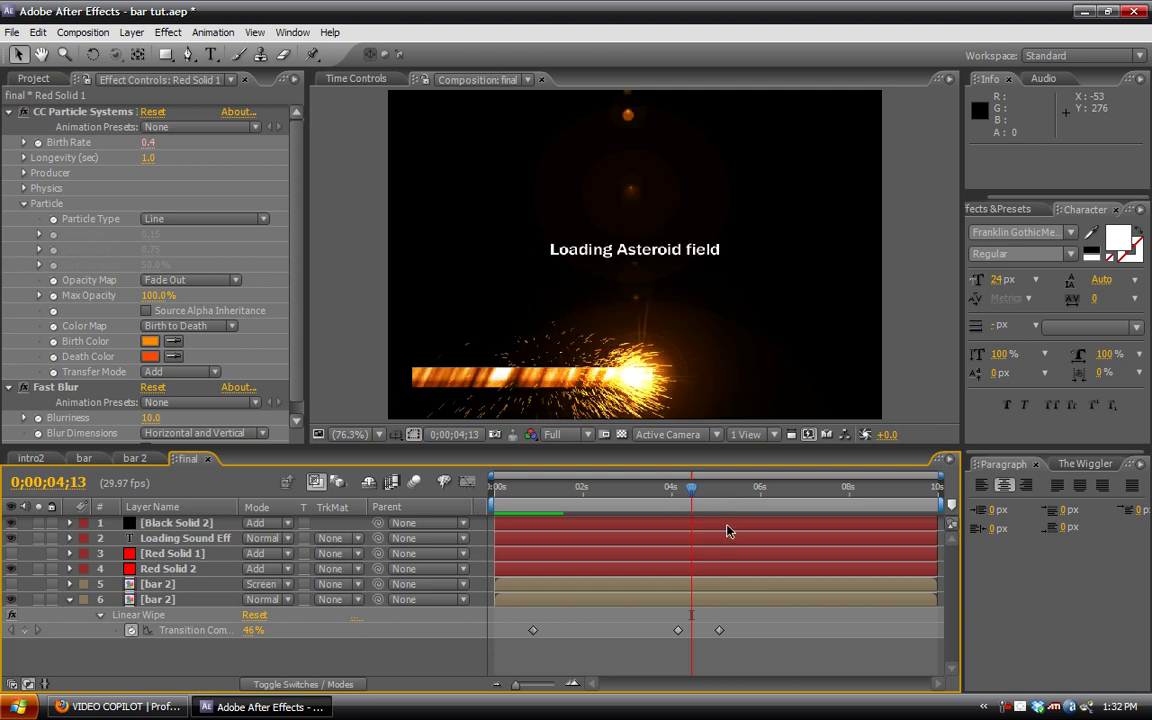
left_click_drag(693, 488, 744, 496)
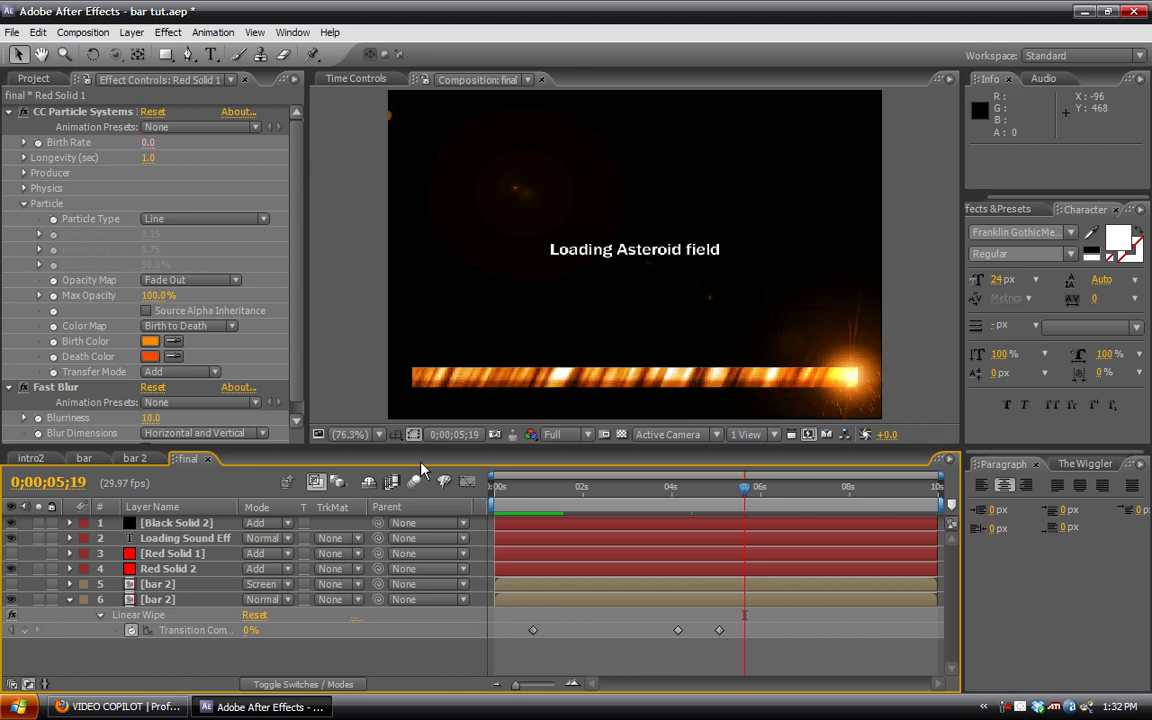
left_click(168, 569)
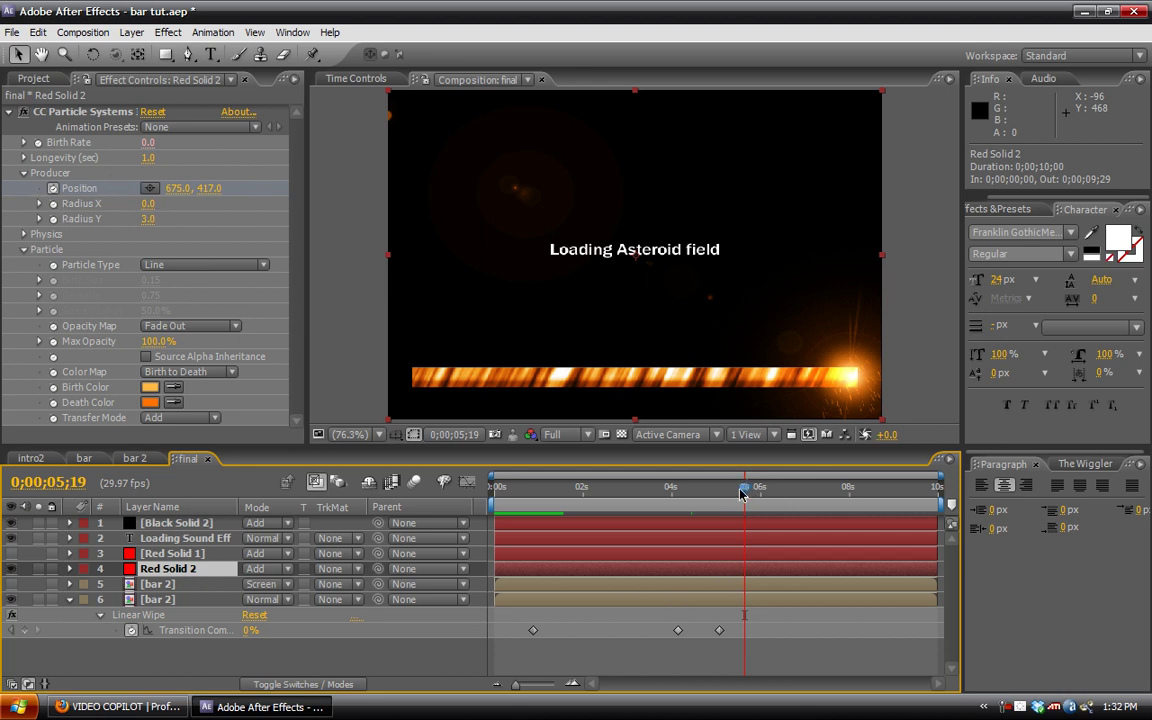
Advance to 0;00;05;26, deselect all layers, and collapse the lower bar 2 Linear Wipe
left_click_drag(744, 492, 753, 489)
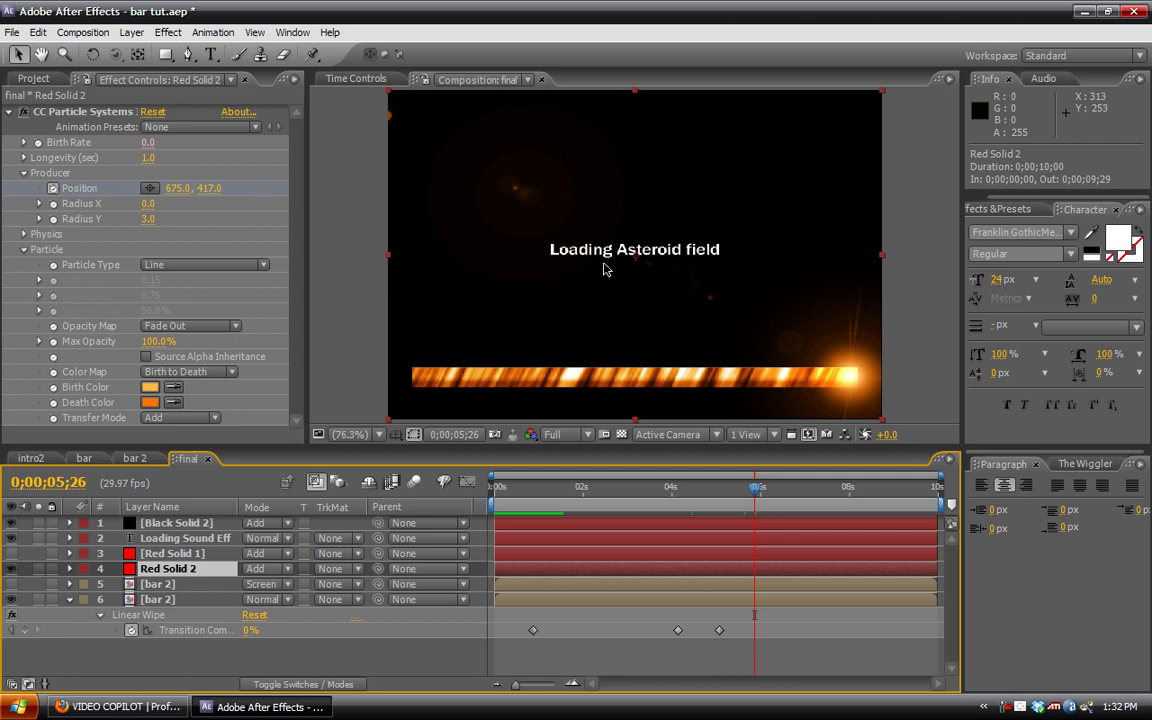
left_click(190, 663)
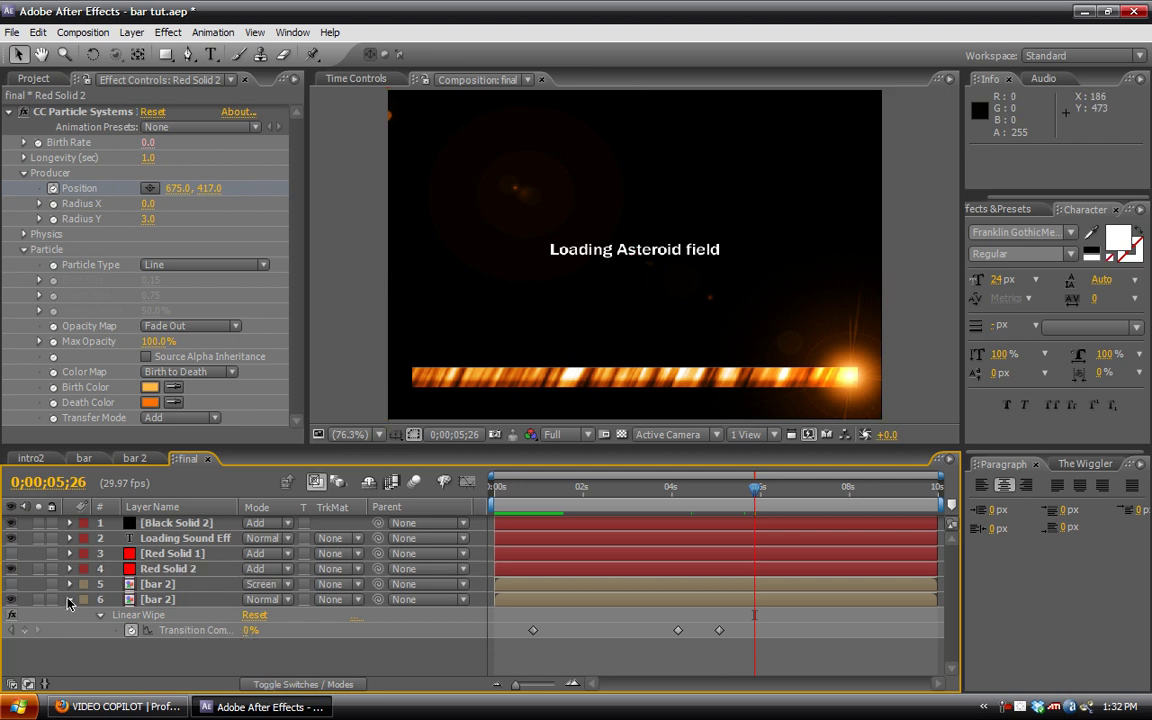
left_click(68, 601)
Drag carbonwall.jpg from the Project panel to the bottom of the Timeline and check an earlier frame
left_click(33, 78)
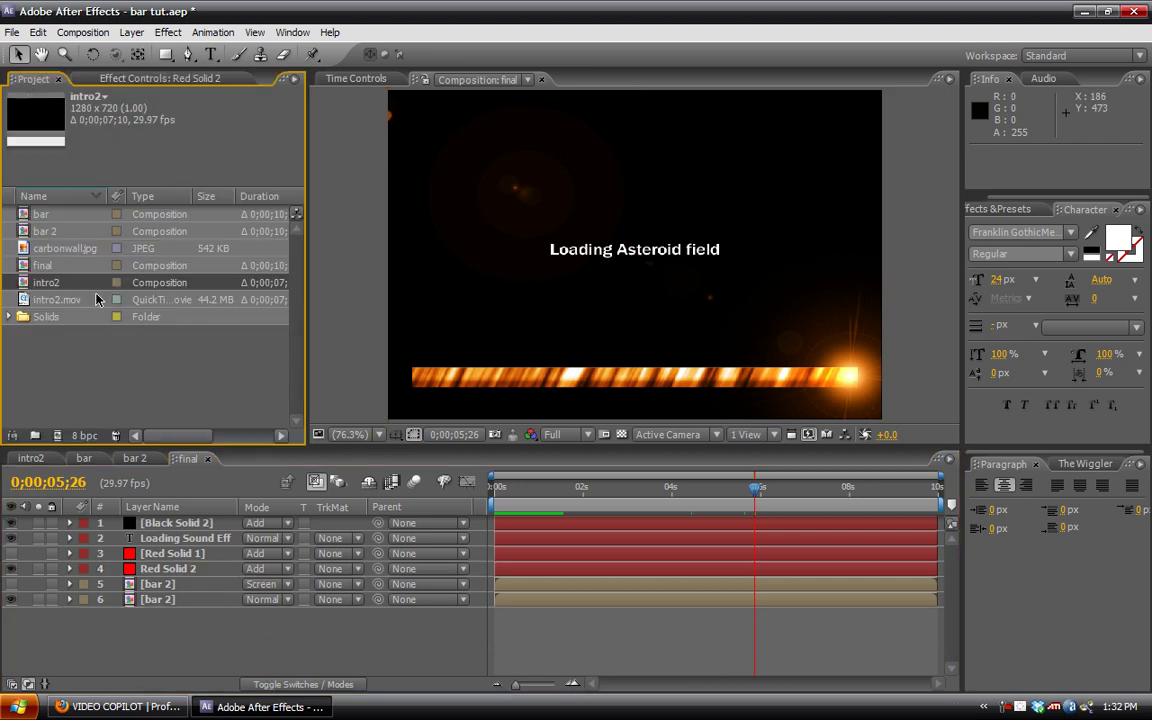
left_click_drag(47, 251, 178, 628)
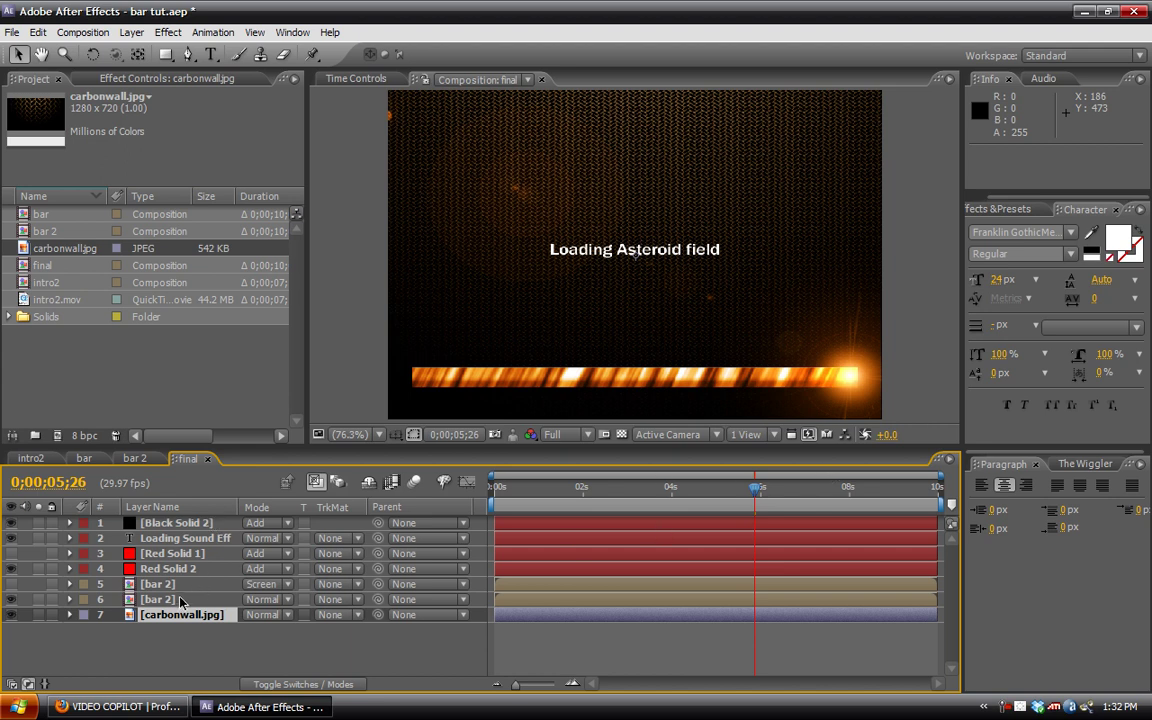
left_click_drag(757, 495, 726, 496)
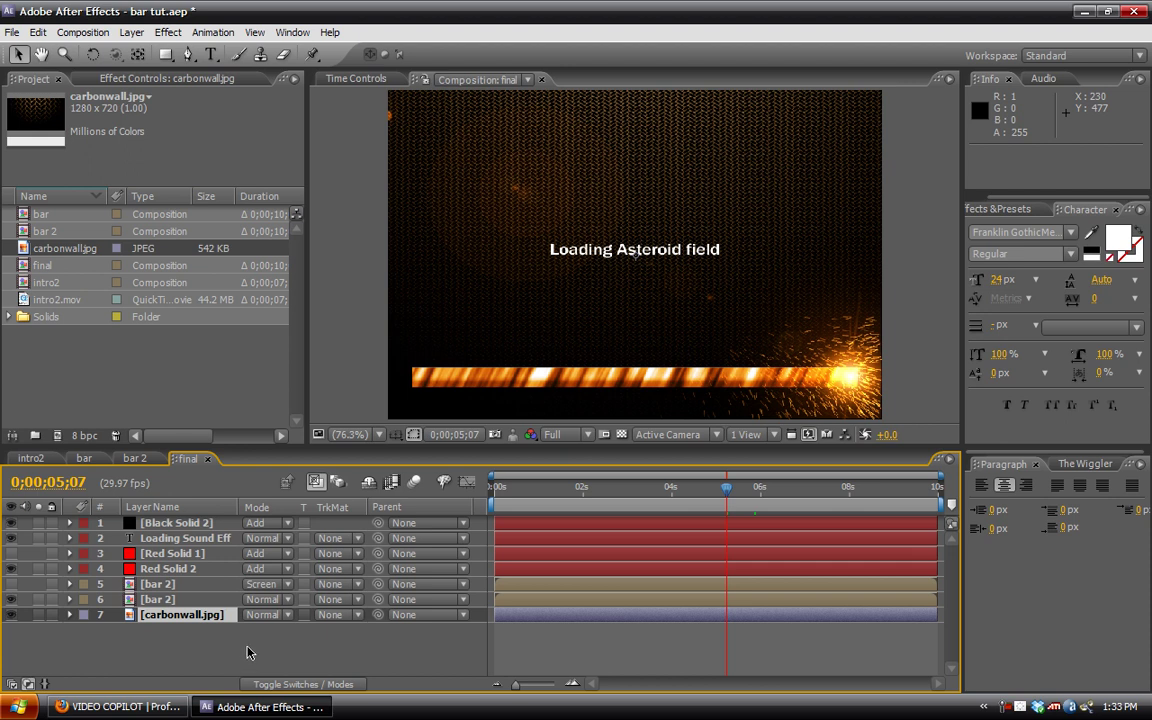
Switch to Firefox's Video Copilot '3D Sparks Title' tutorial page and skim it
left_click(160, 706)
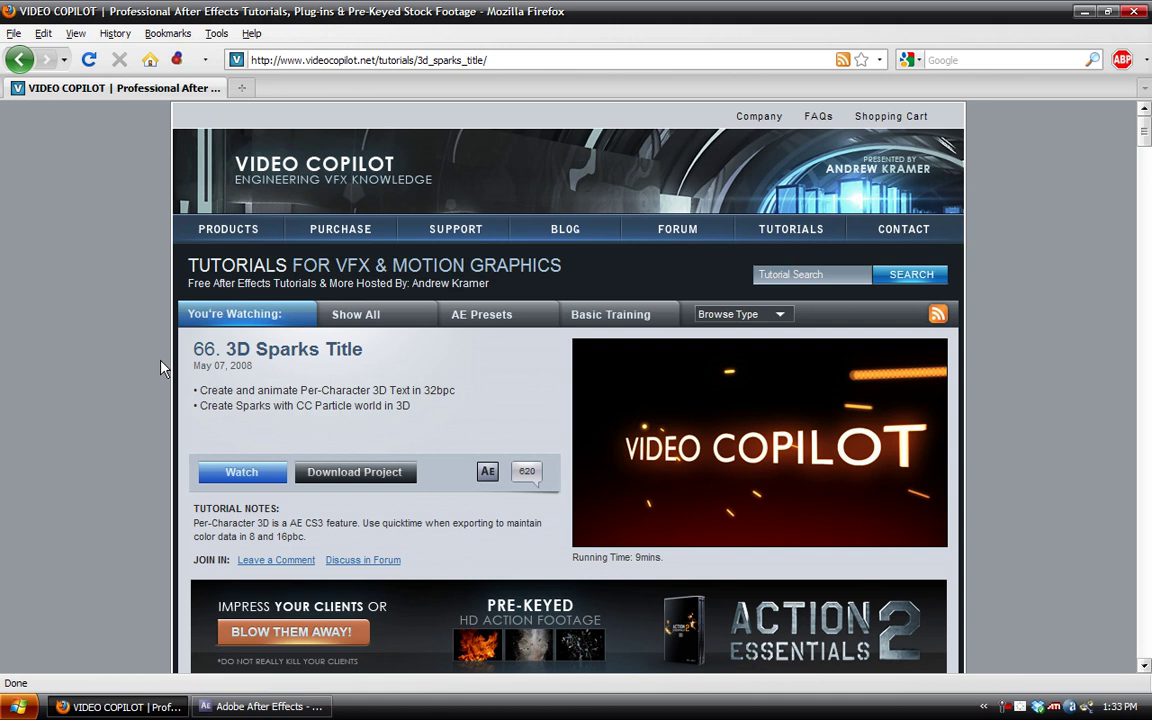
scroll(145, 299, "down", 2)
scroll(160, 320, "up", 2)
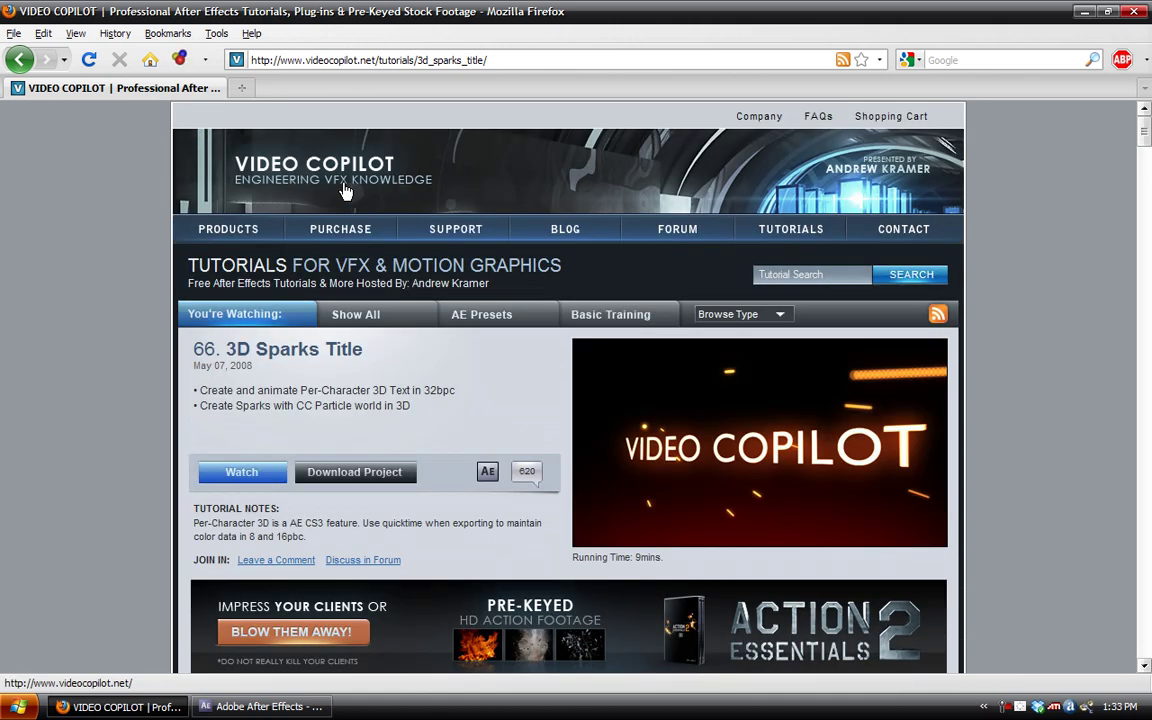